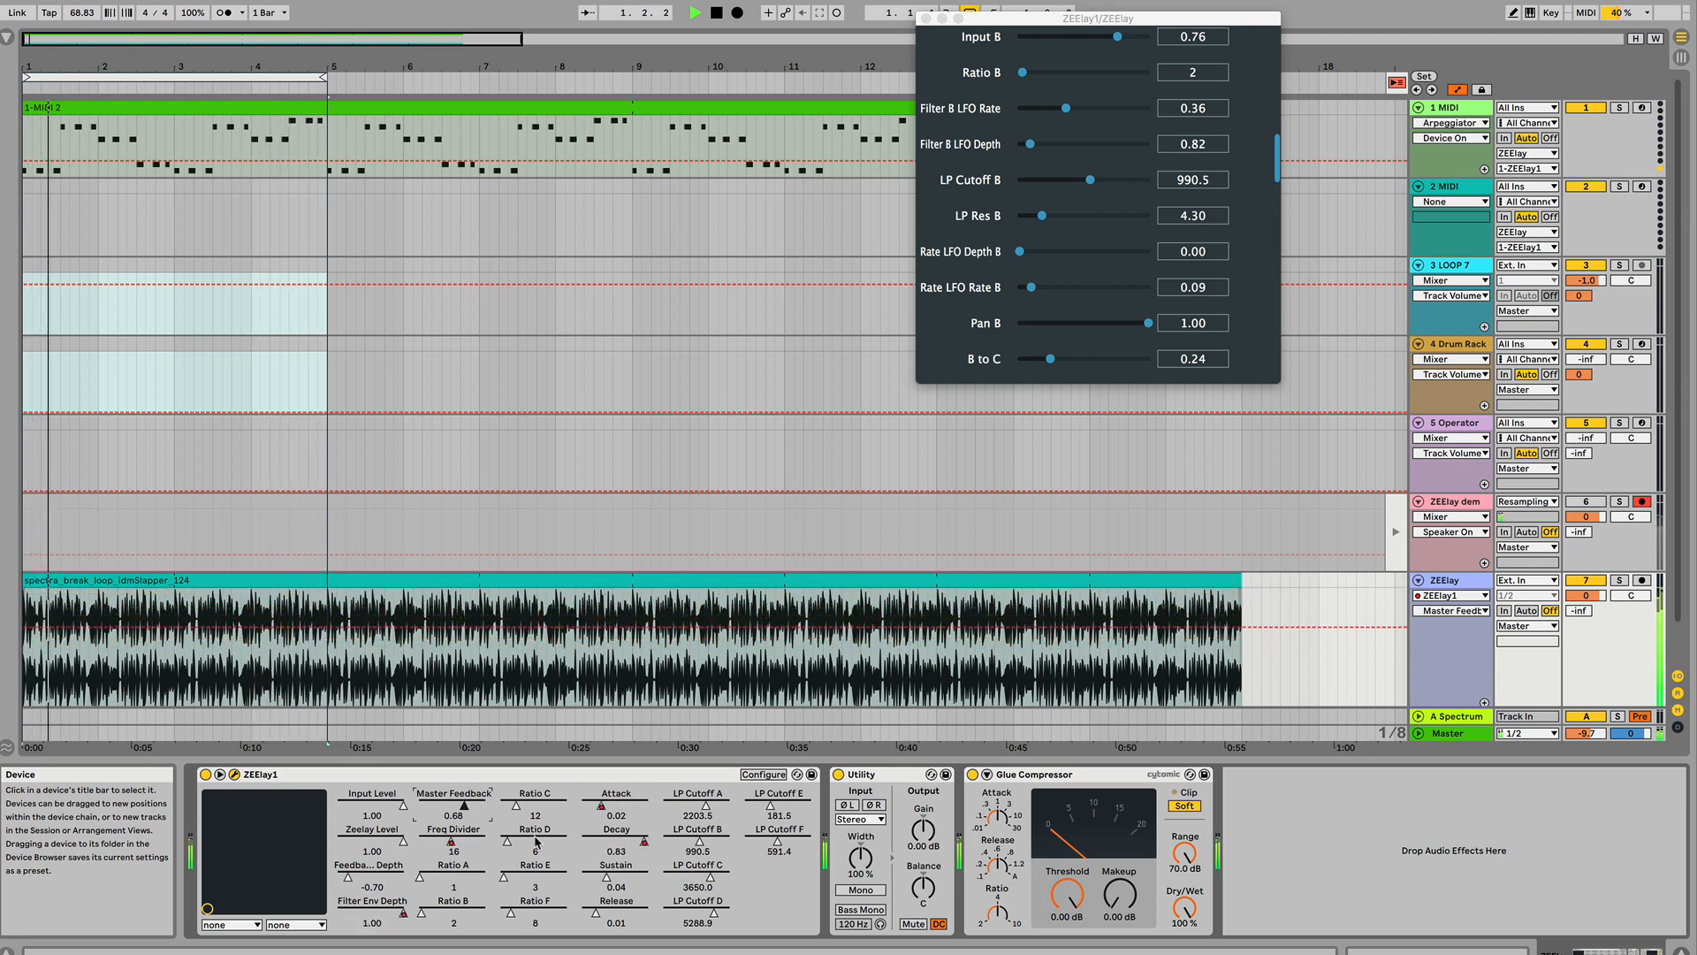
drag(507, 842, 526, 843)
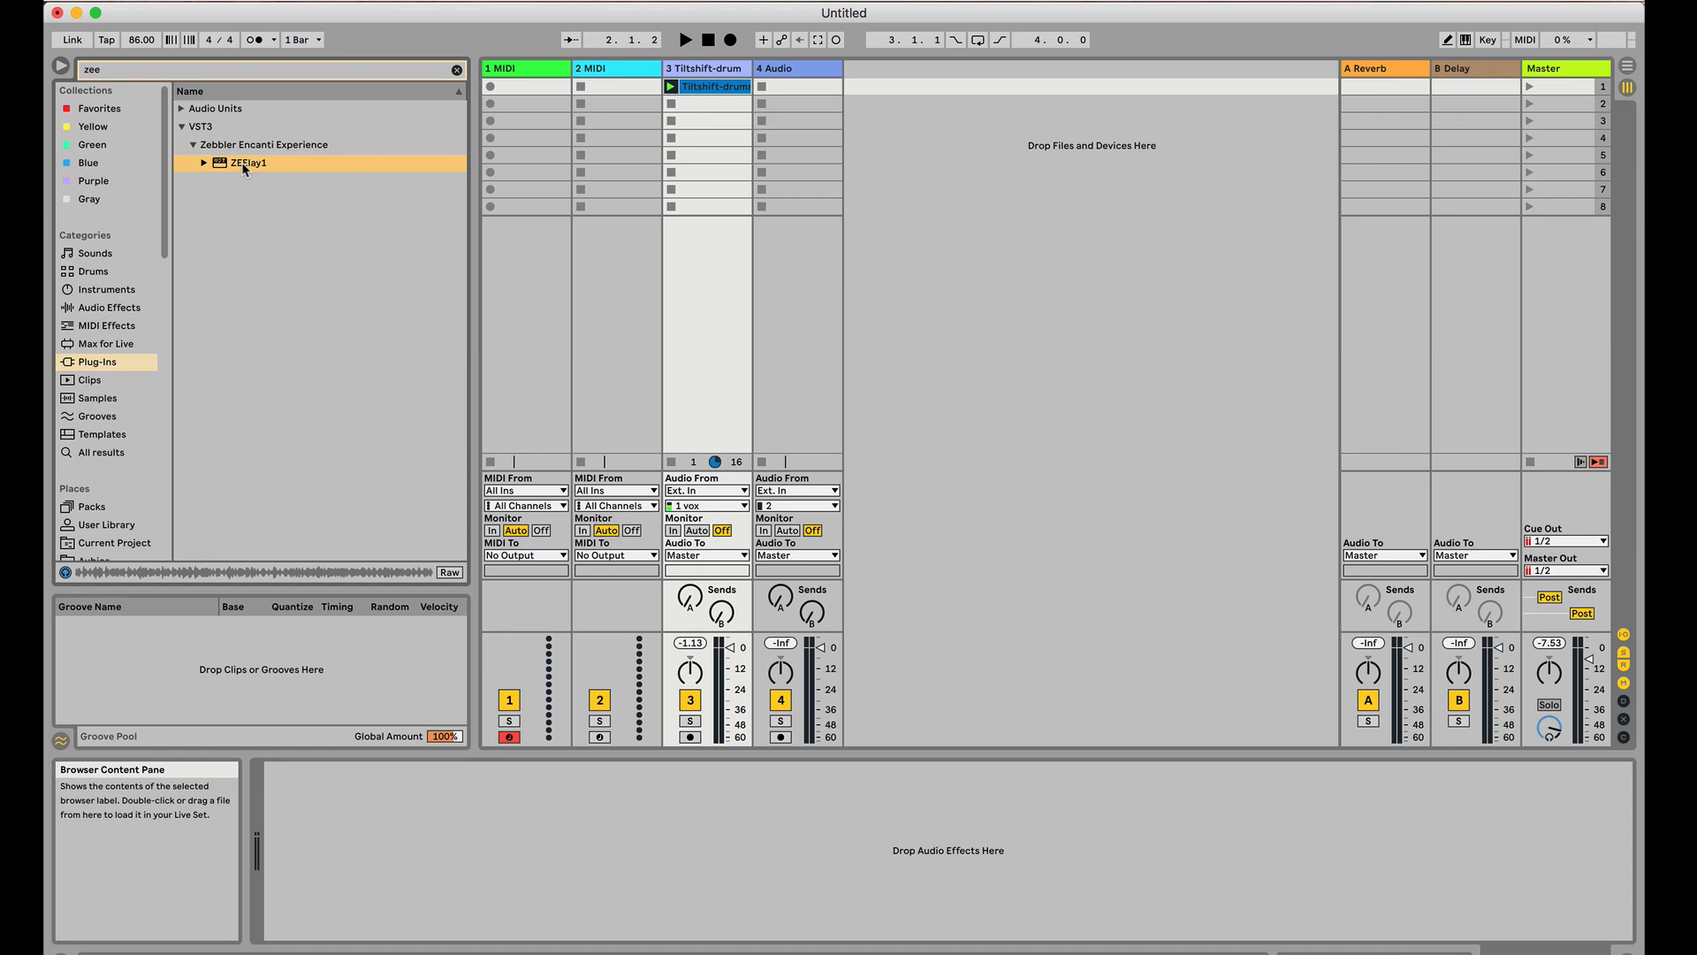
Load the ZEElay1 plug-in onto the Tiltshift drum track and route the 1 MIDI track's output to 3-Tiltshift-drums-excerpt
drag(241, 162, 704, 134)
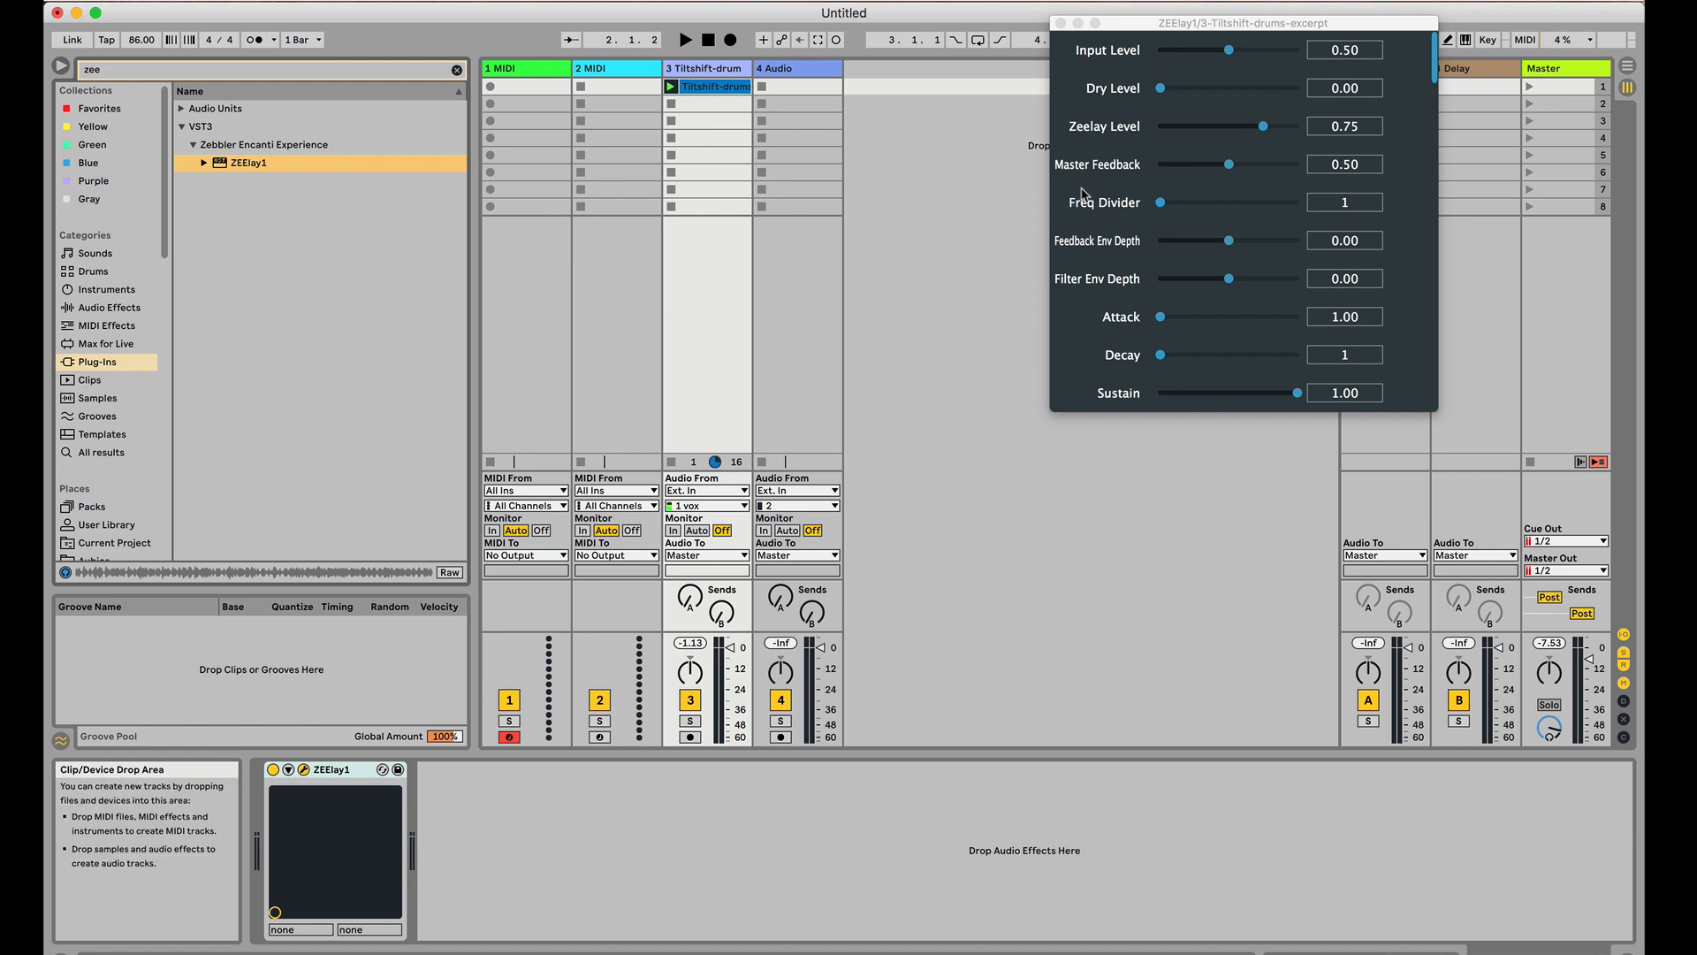
click(548, 320)
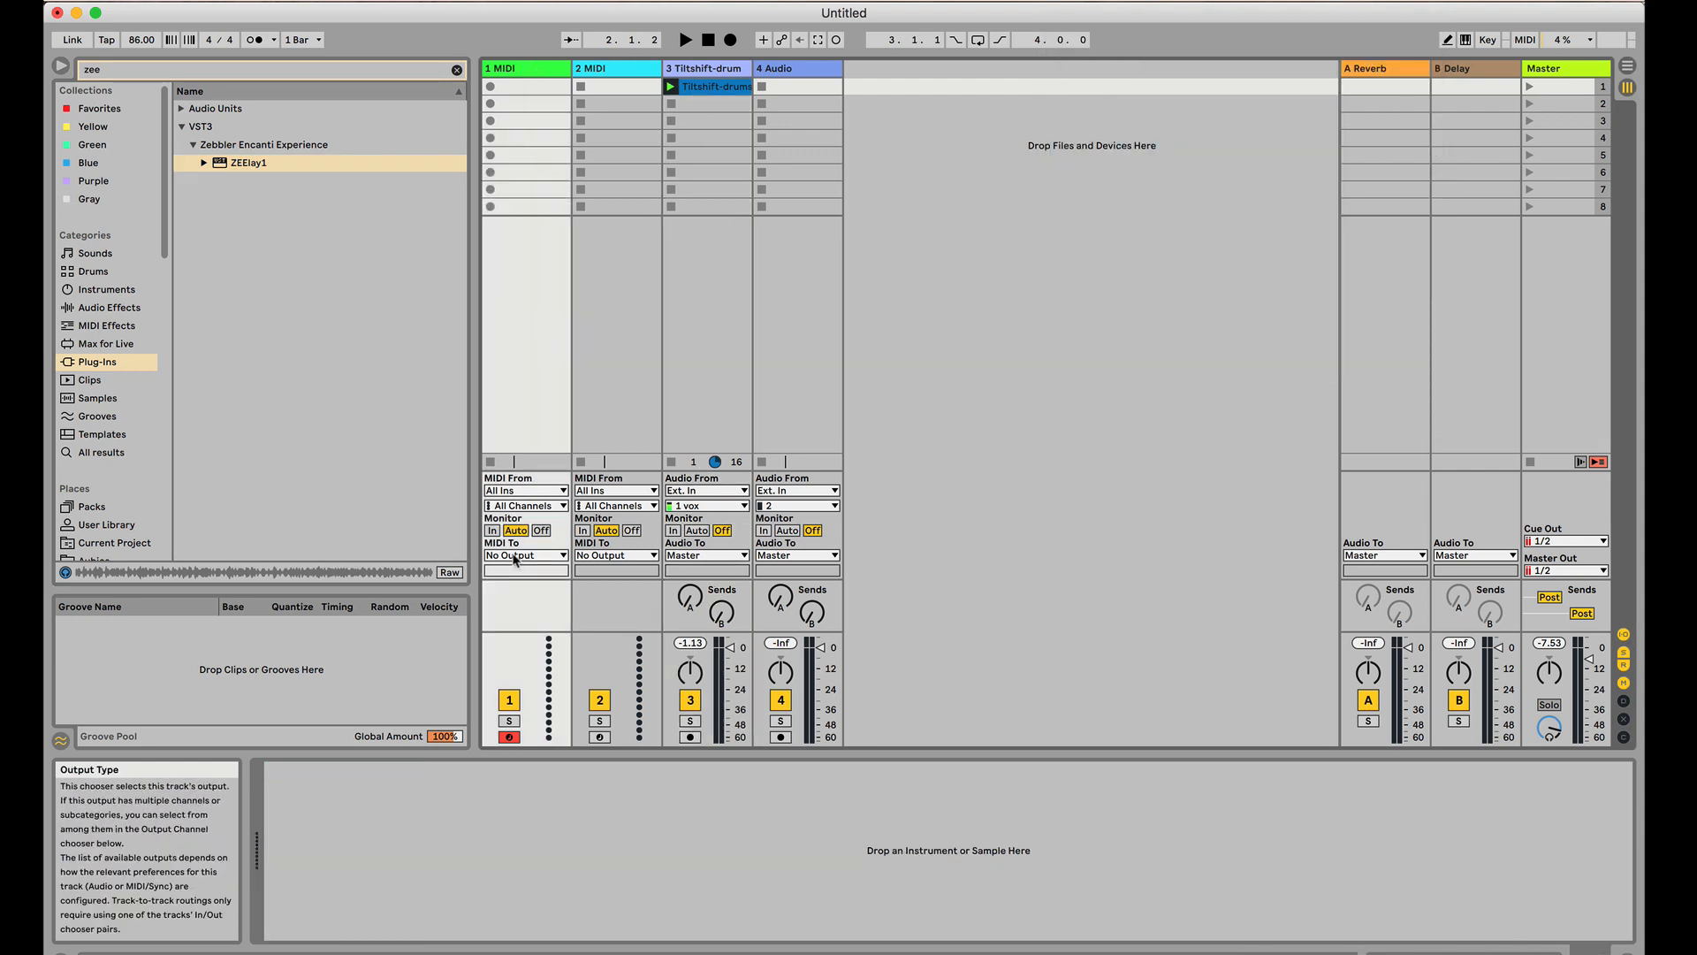
click(514, 556)
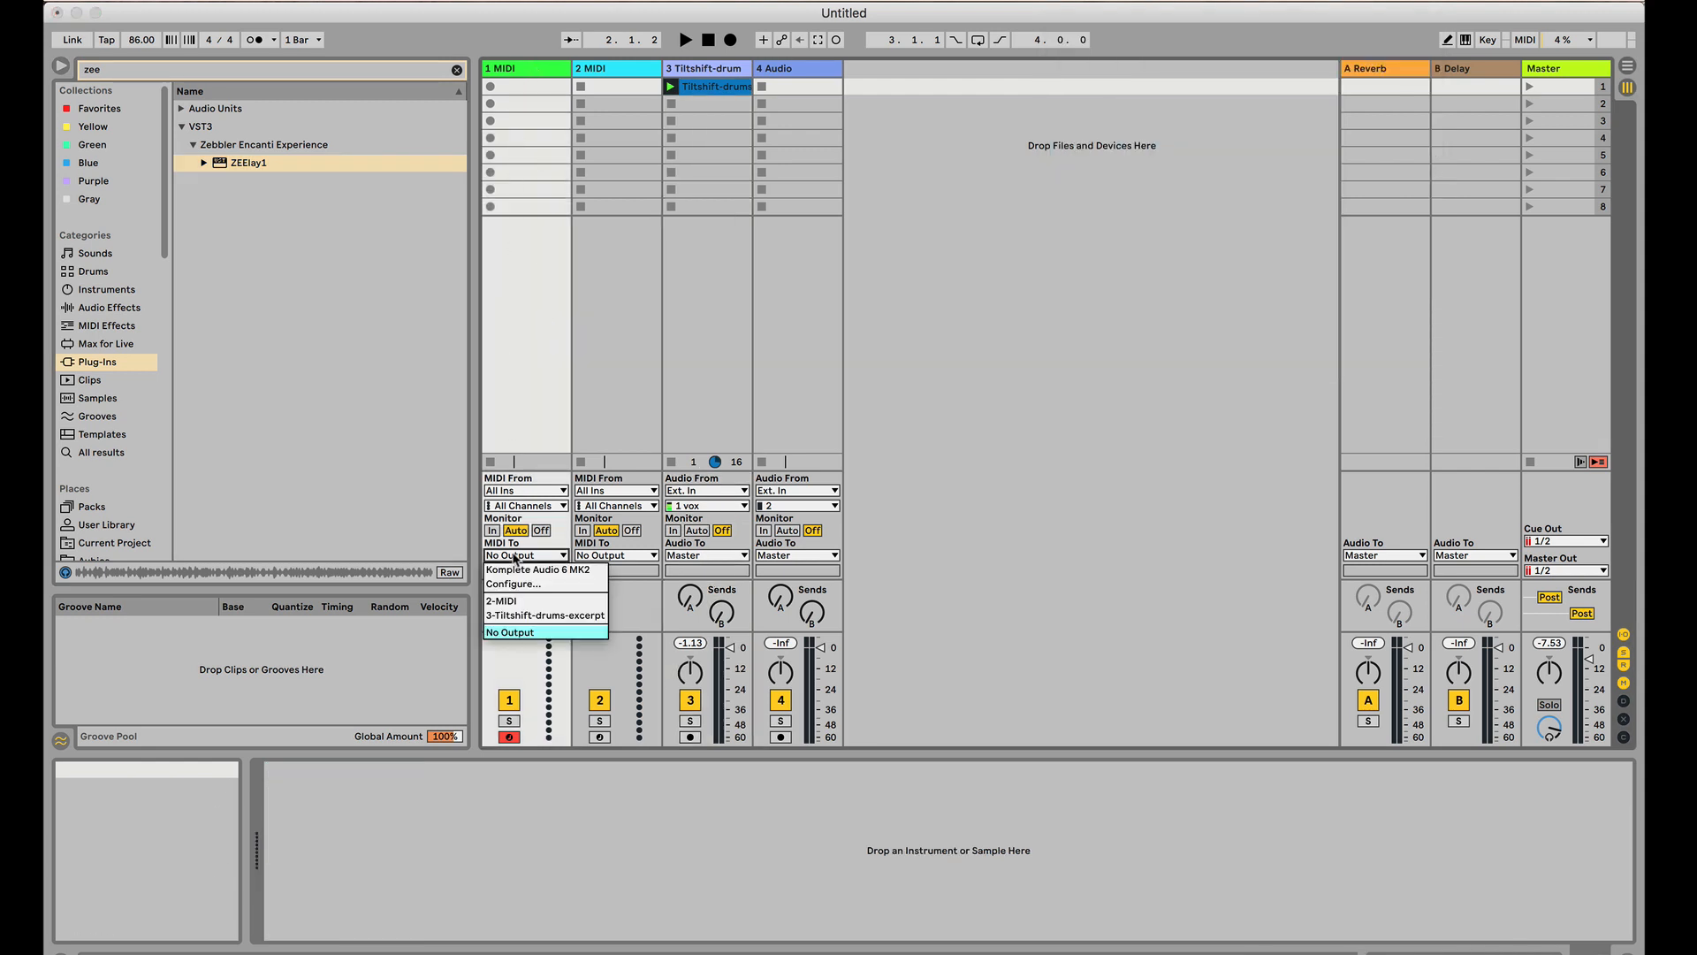
click(520, 616)
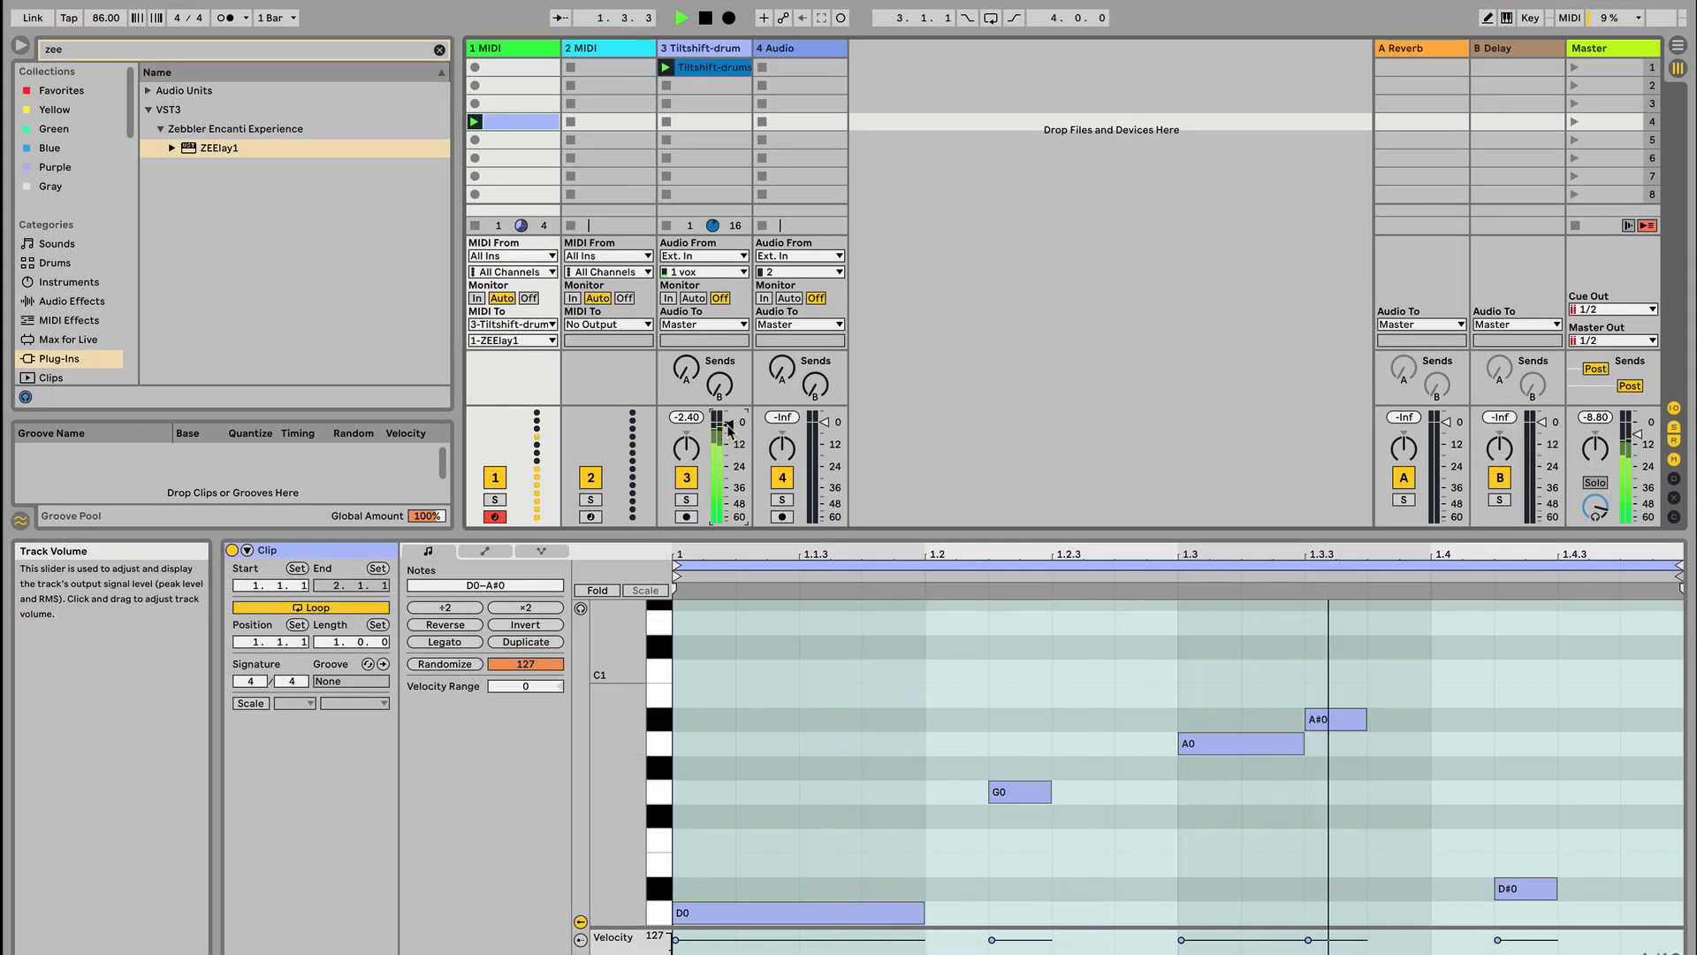
With playback stopped, set Filter Env Depth to 0.13 and Decay to 18 in the drum track's ZEElay1
key(space)
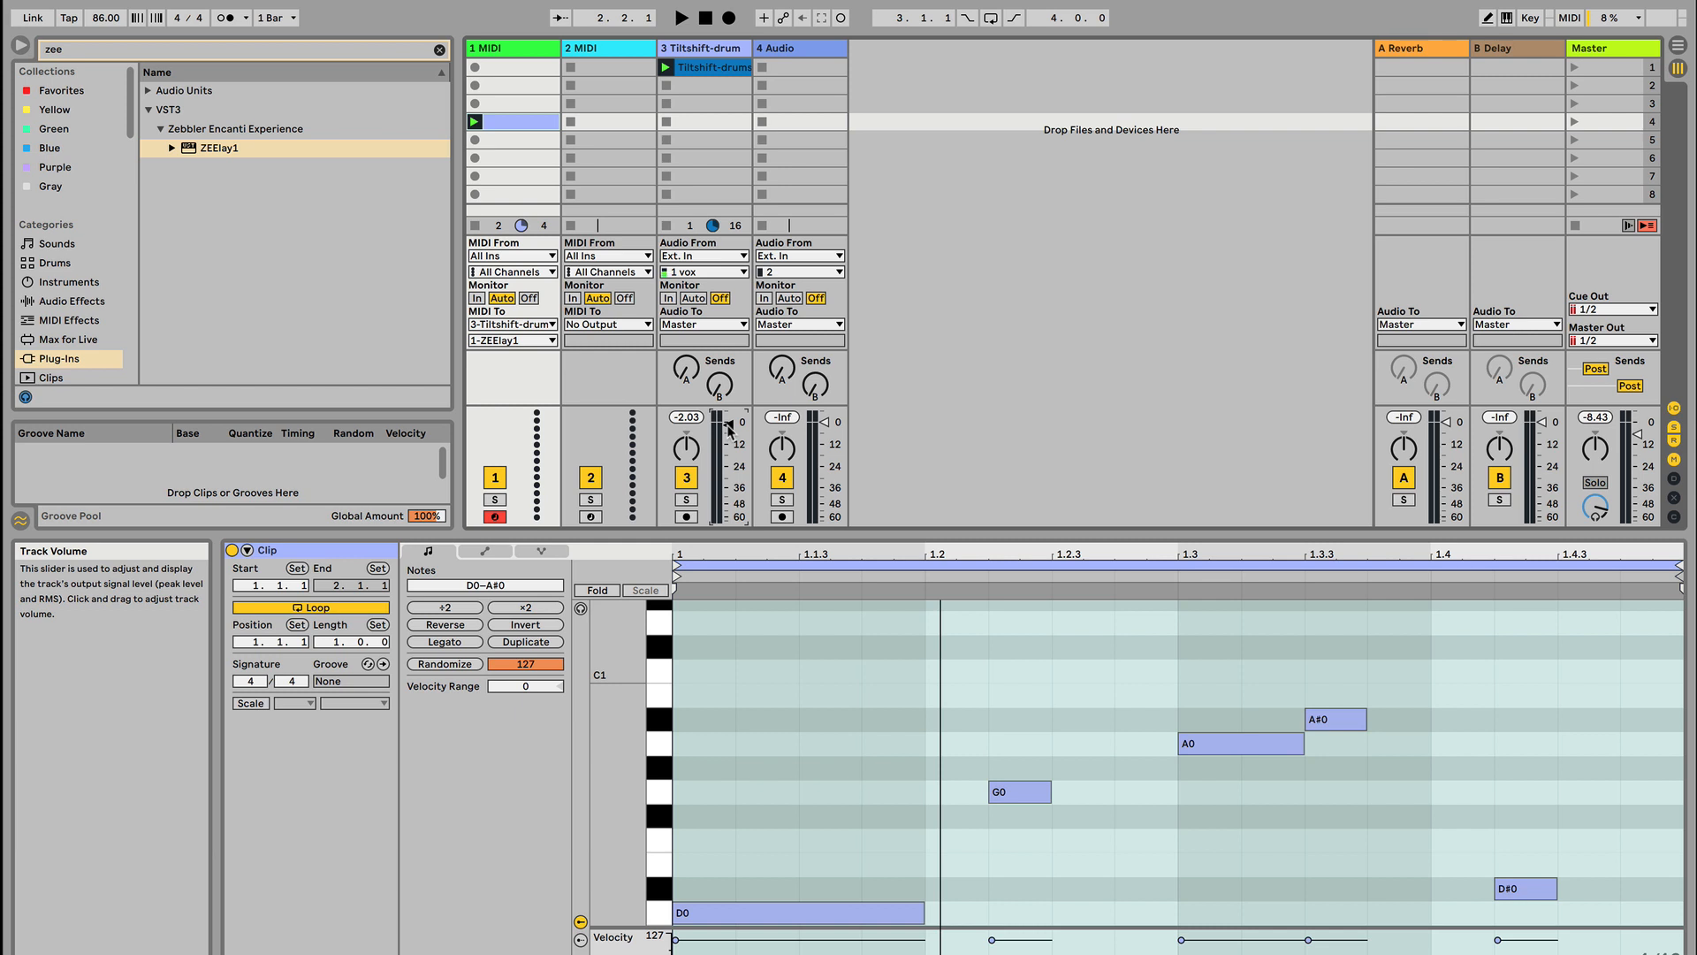
click(718, 53)
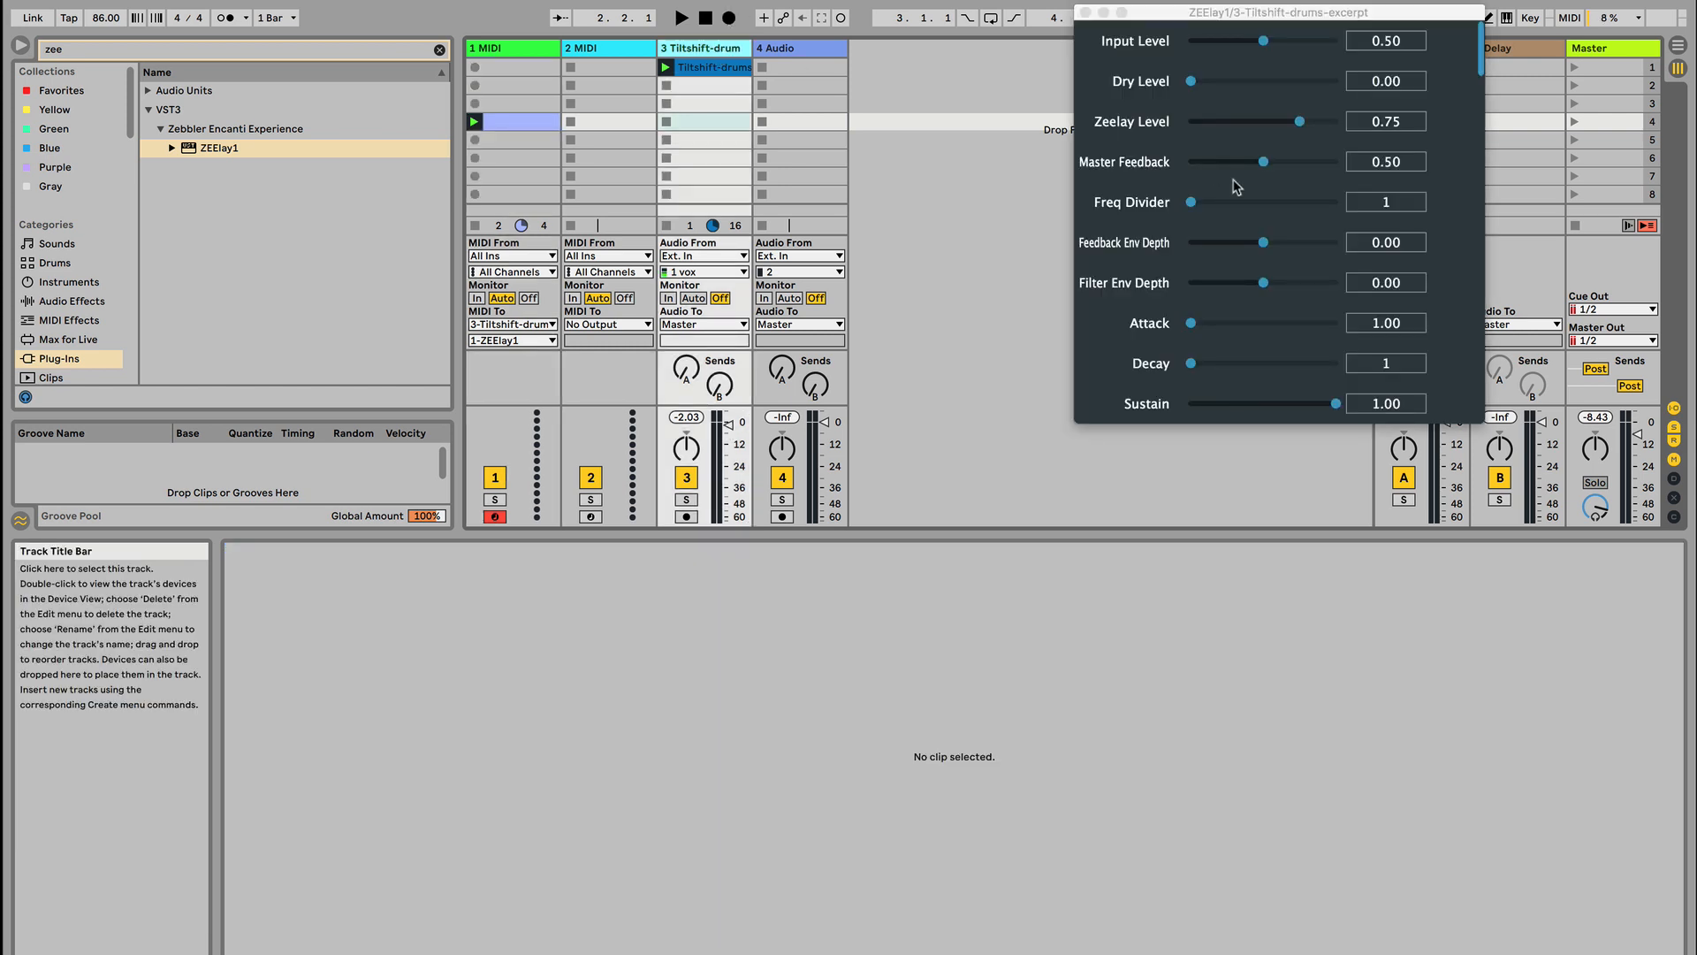
scroll(1128, 305, down, 2)
scroll(1128, 305, down, 1)
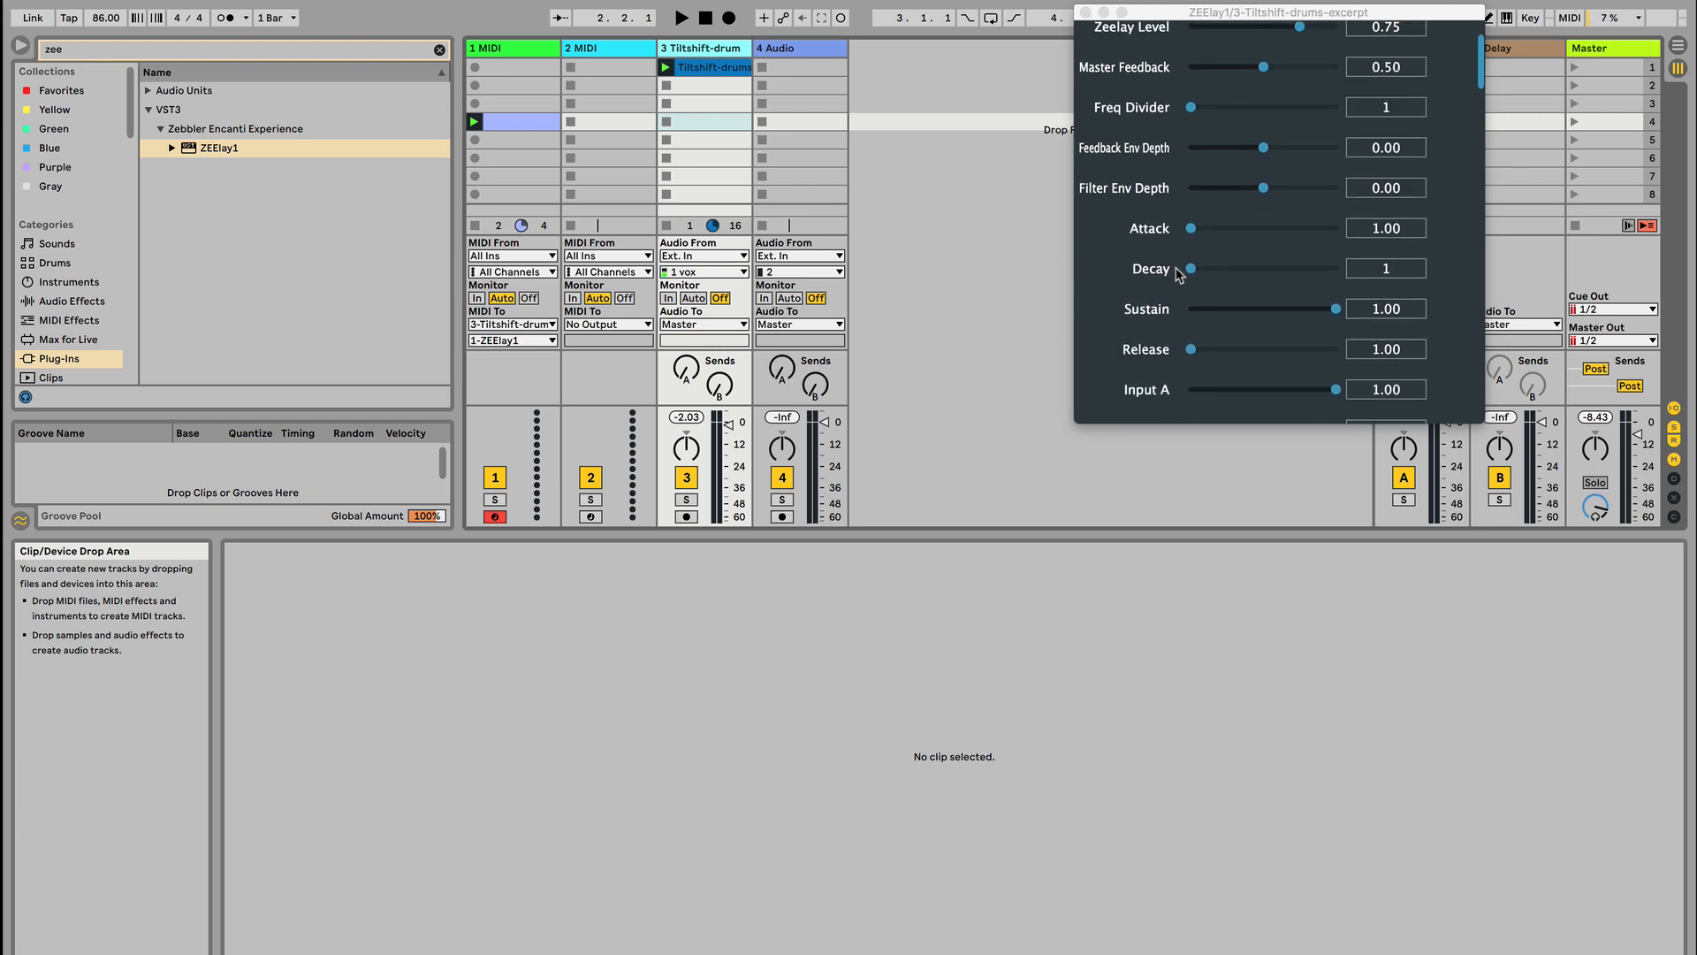
scroll(1147, 237, up, 1)
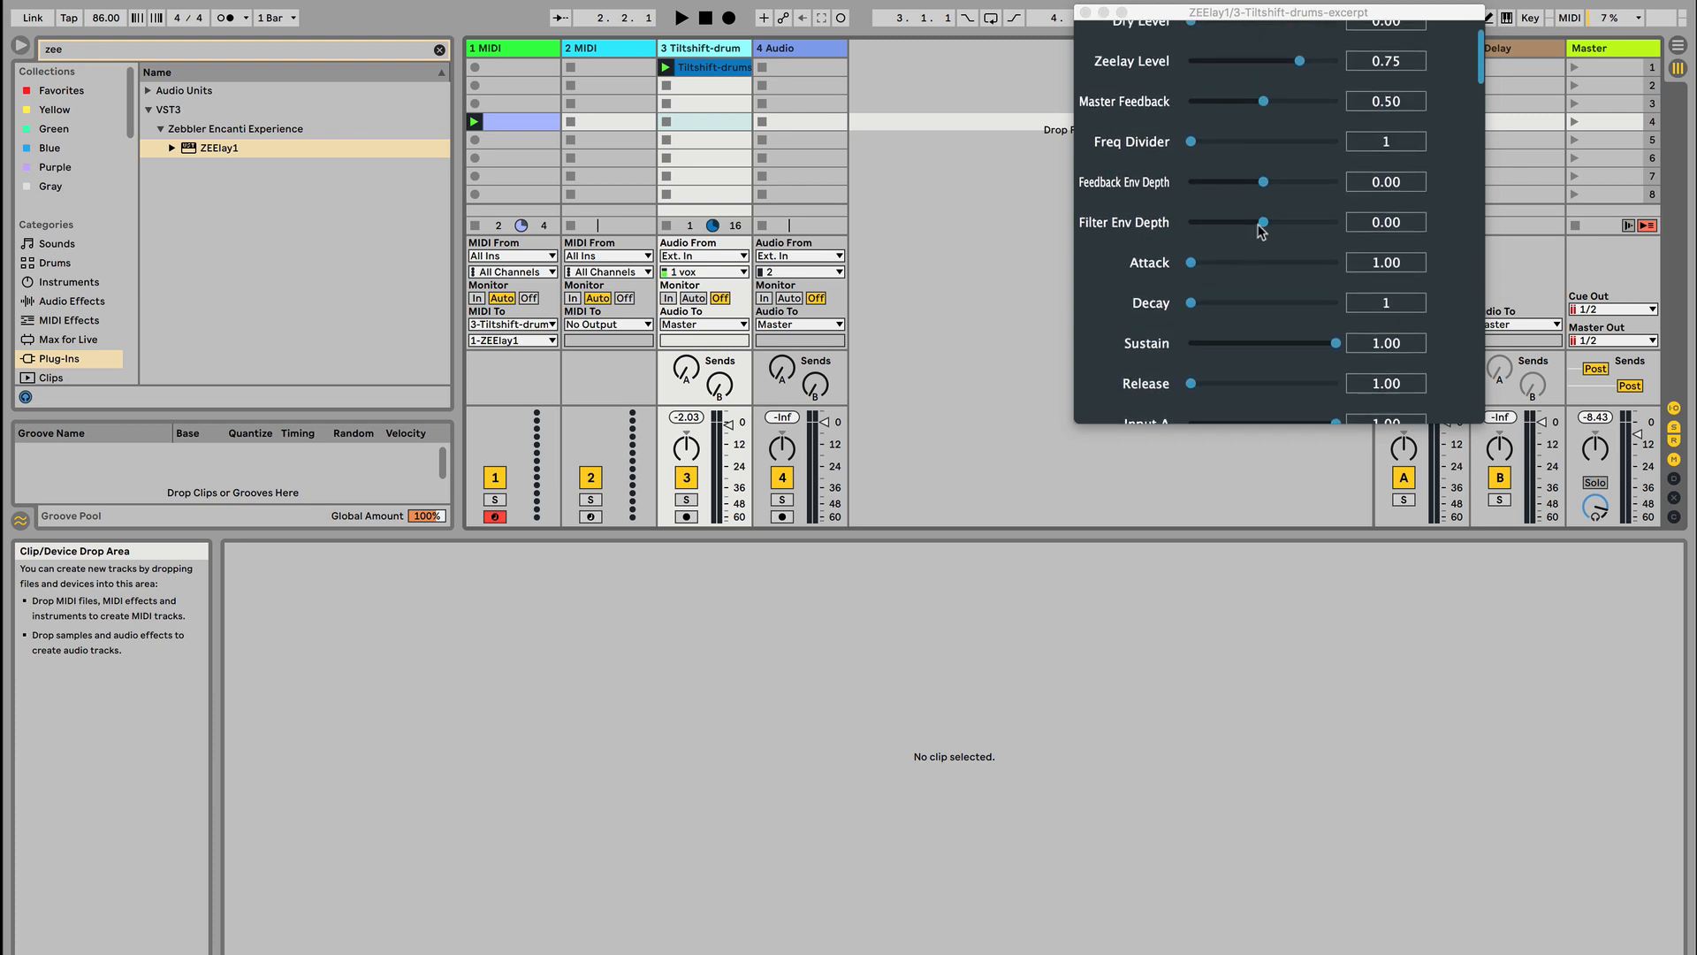
drag(1264, 222, 1269, 223)
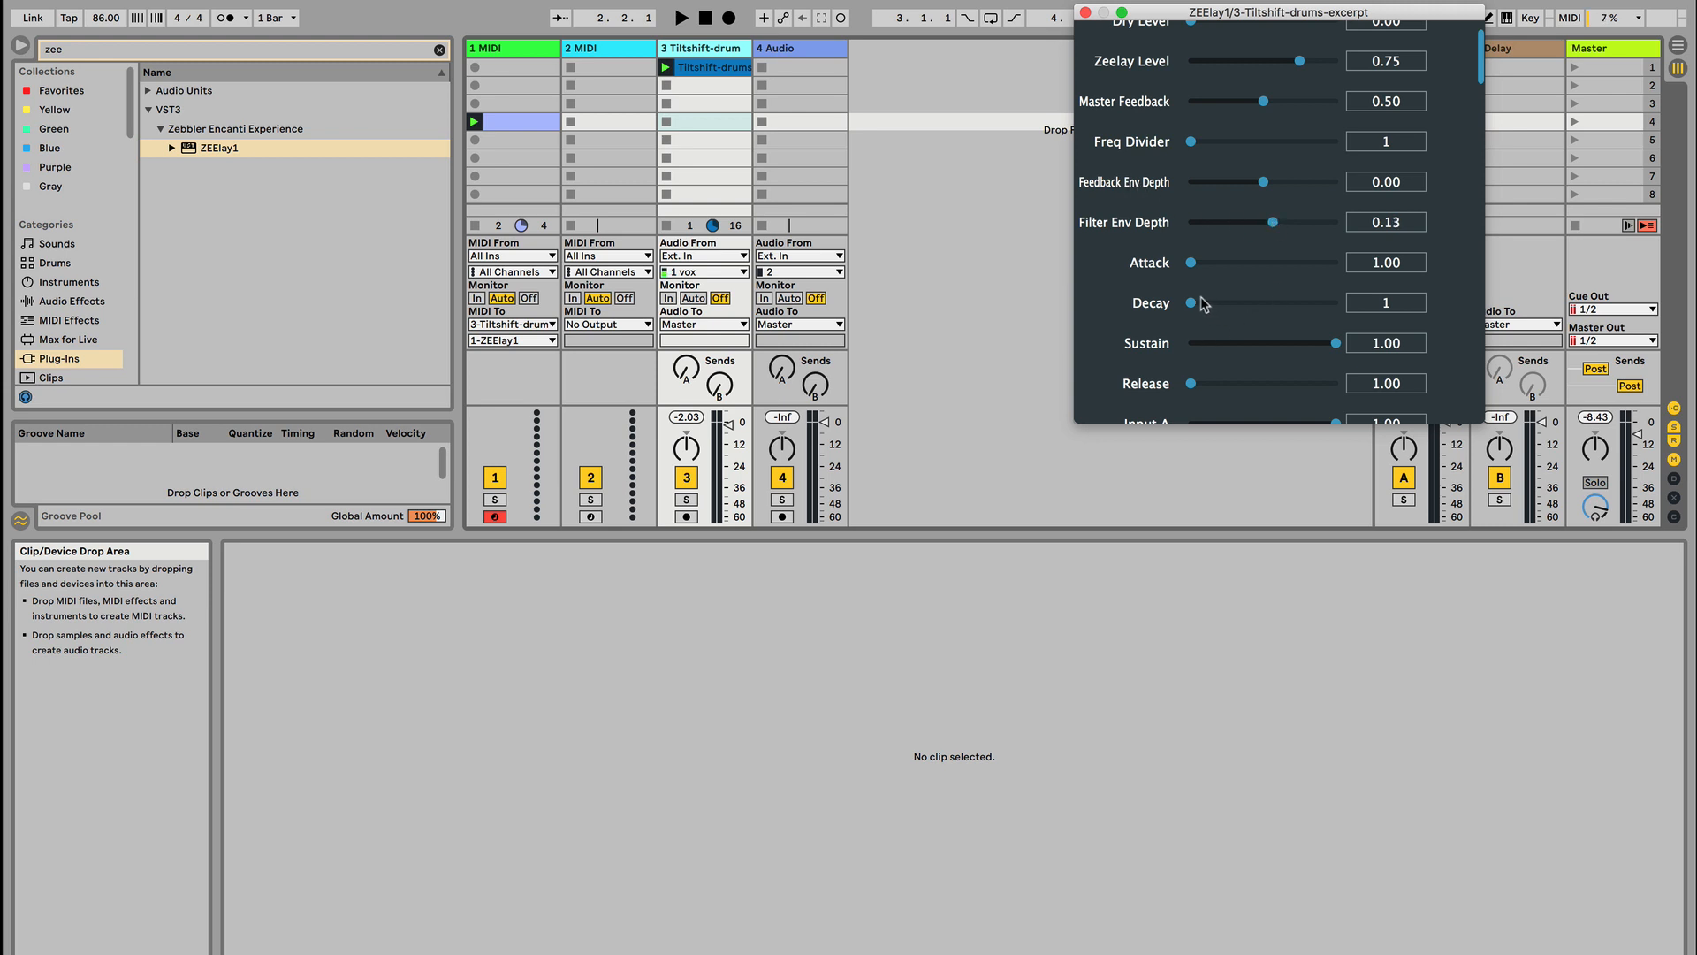
drag(1203, 303, 1250, 295)
scroll(1250, 295, down, 1)
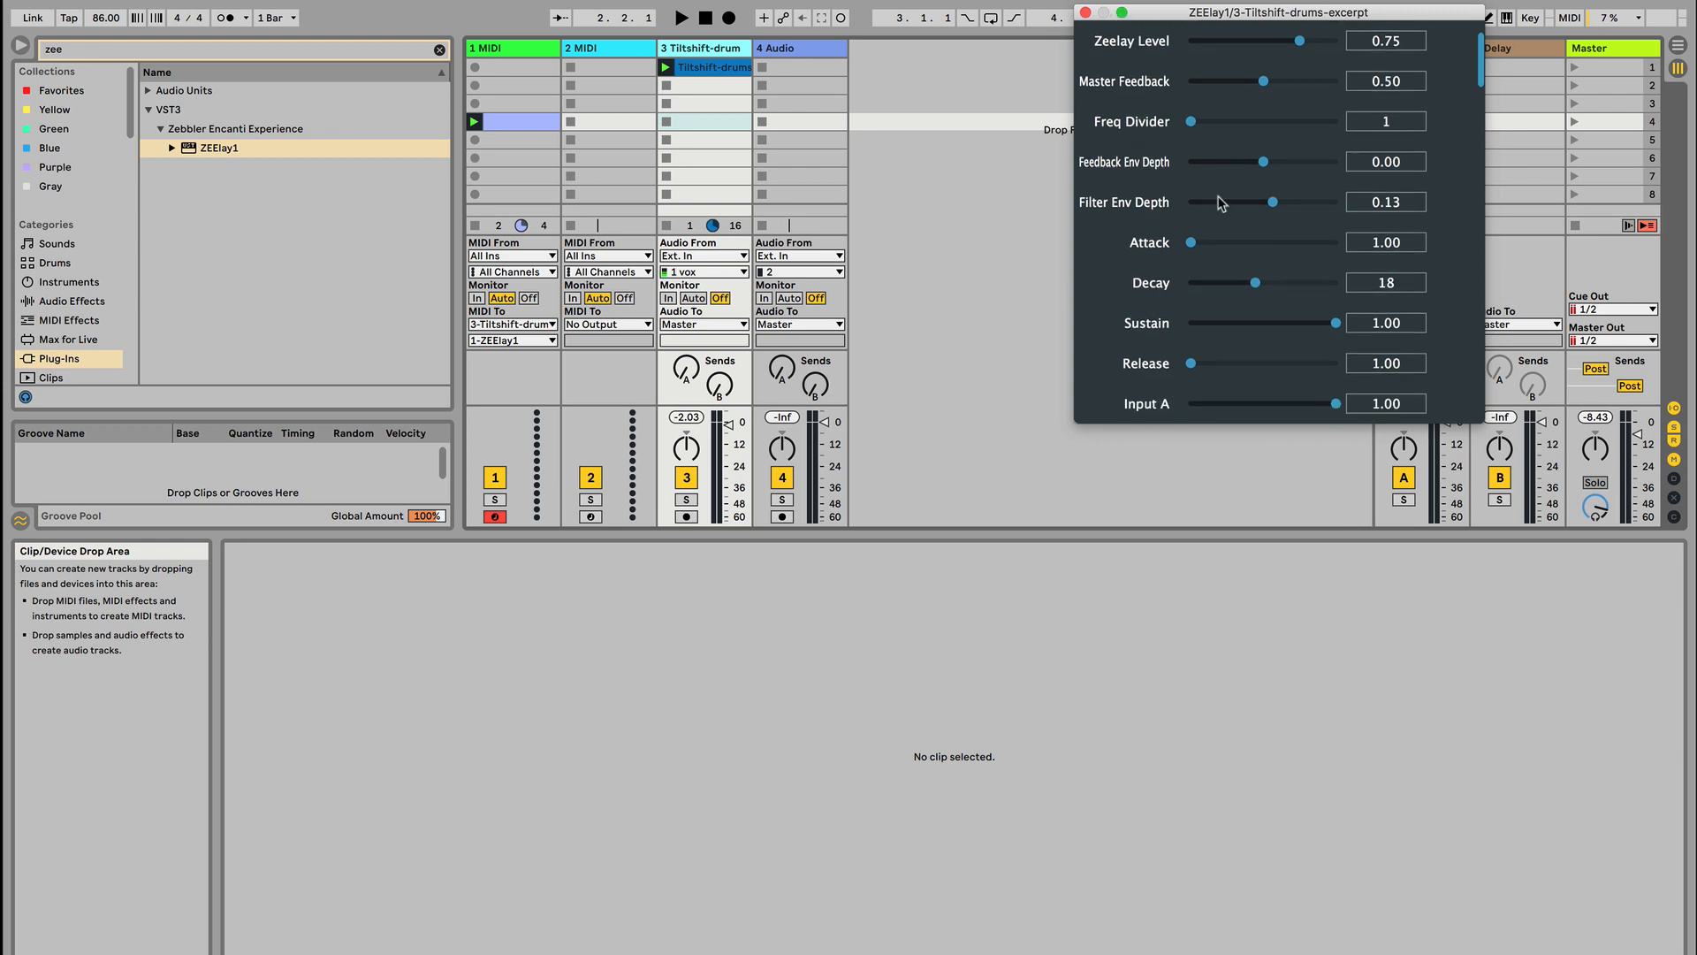
Audition stronger Filter Env Depth amounts in ZEElay1 during playback, trying 0.86 and settling on 0.60
key(space)
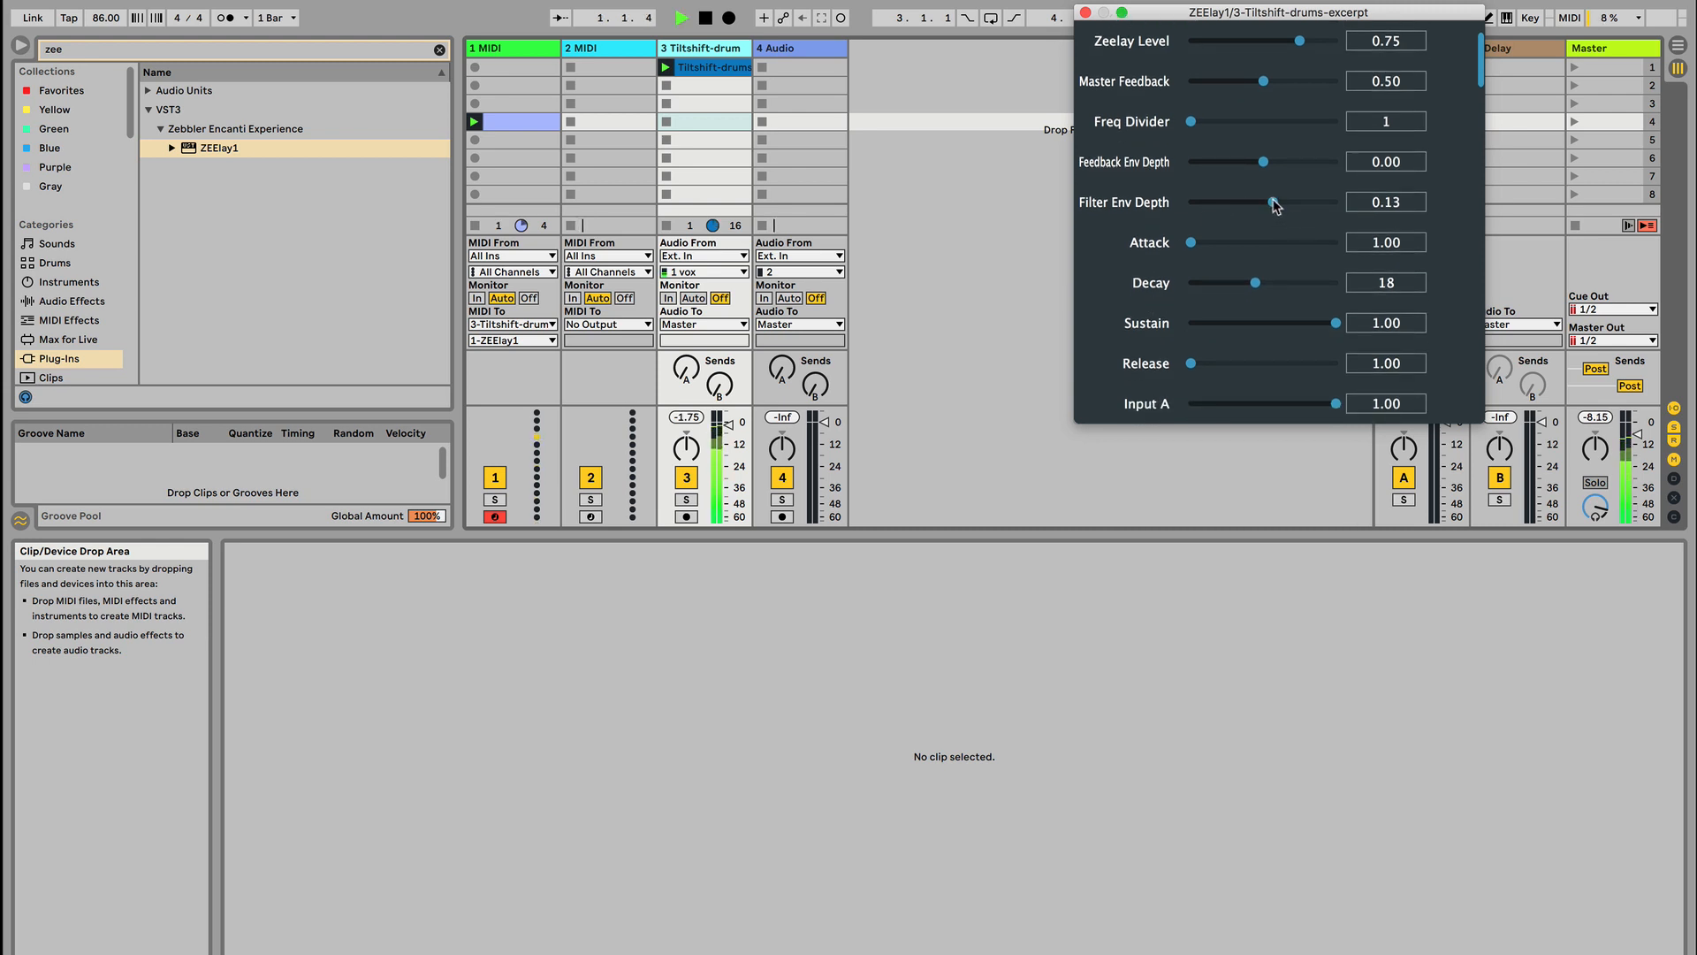
drag(1273, 203, 1327, 208)
key(space)
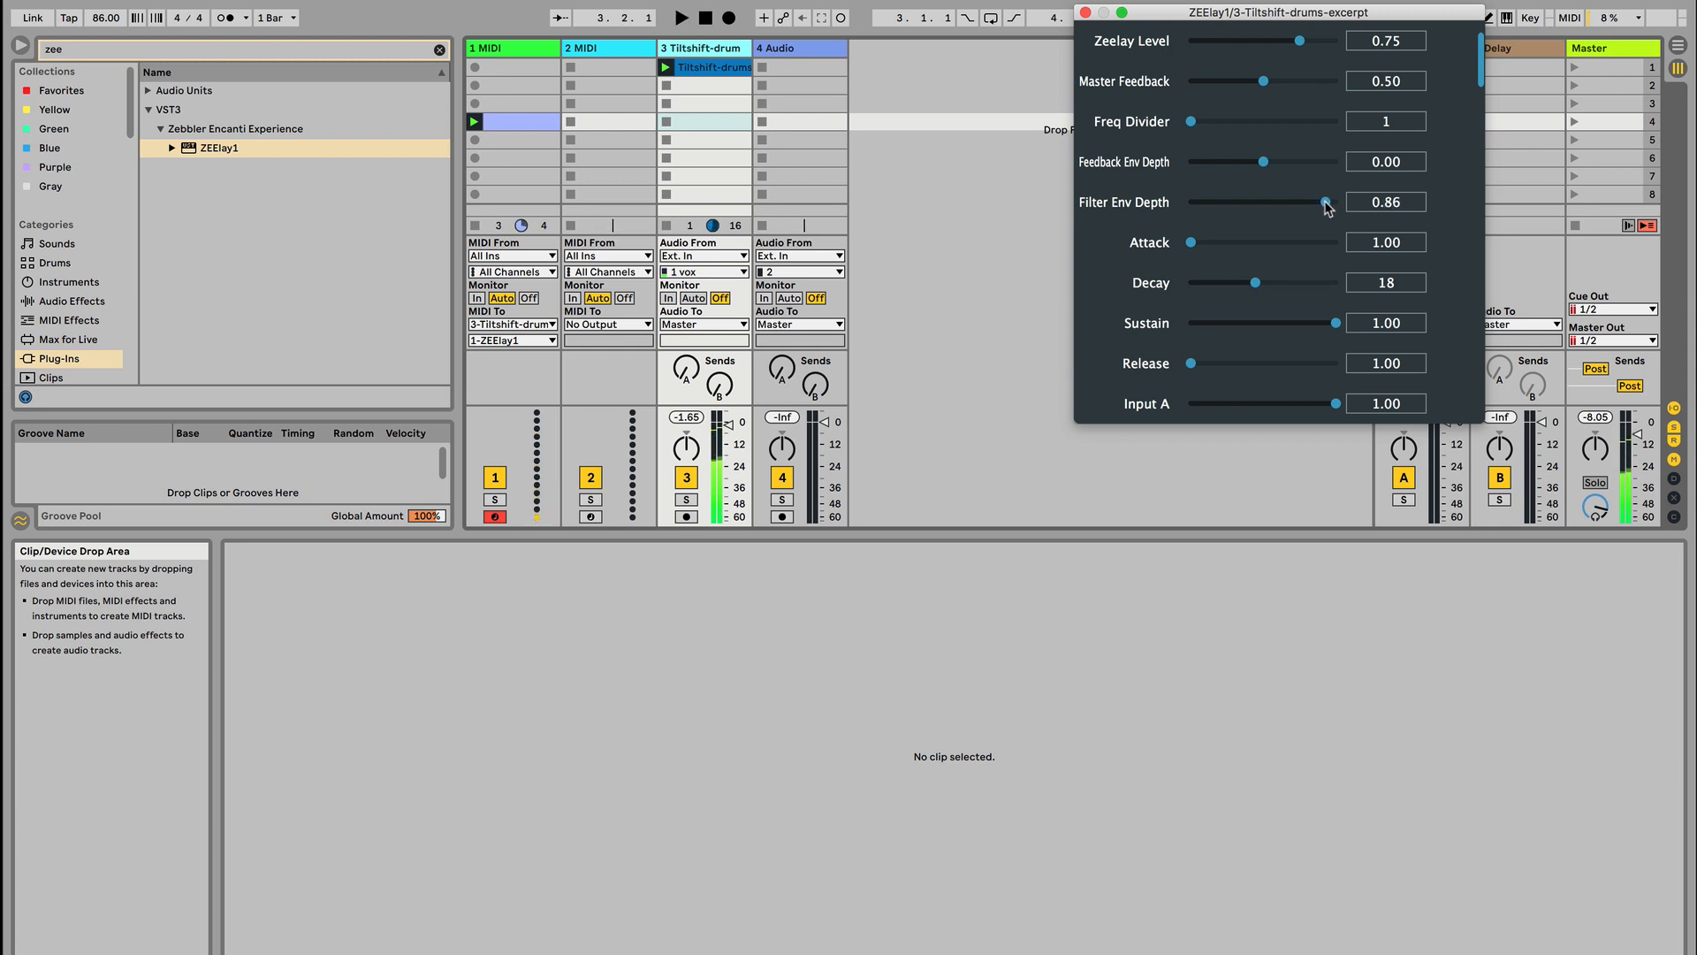
mouse_move(1328, 207)
mouse_down()
mouse_move(1200, 214)
mouse_move(1311, 202)
mouse_up()
key(space)
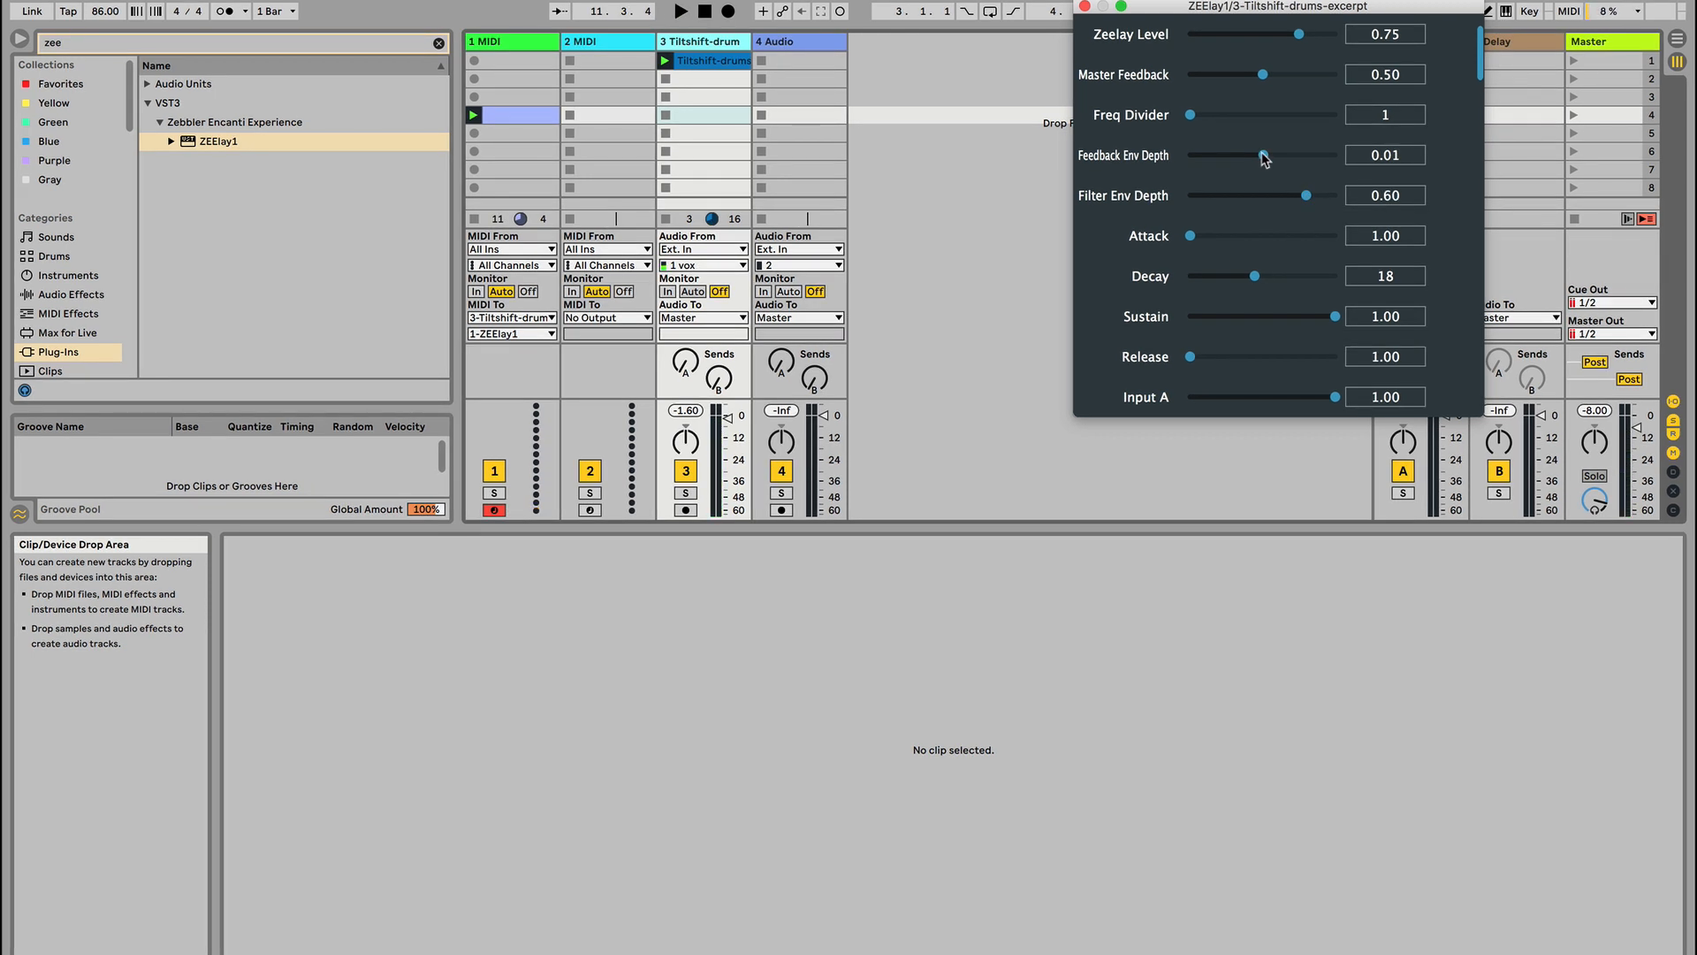
Set Feedback Env Depth to 0.67 and Filter Env Depth to 0.84, with an envelope of Decay 226, Sustain 0.22 and Release 749.39
key(space)
drag(1264, 158, 1322, 196)
mouse_move(1293, 316)
mouse_down()
mouse_move(1257, 319)
mouse_move(1314, 318)
mouse_up()
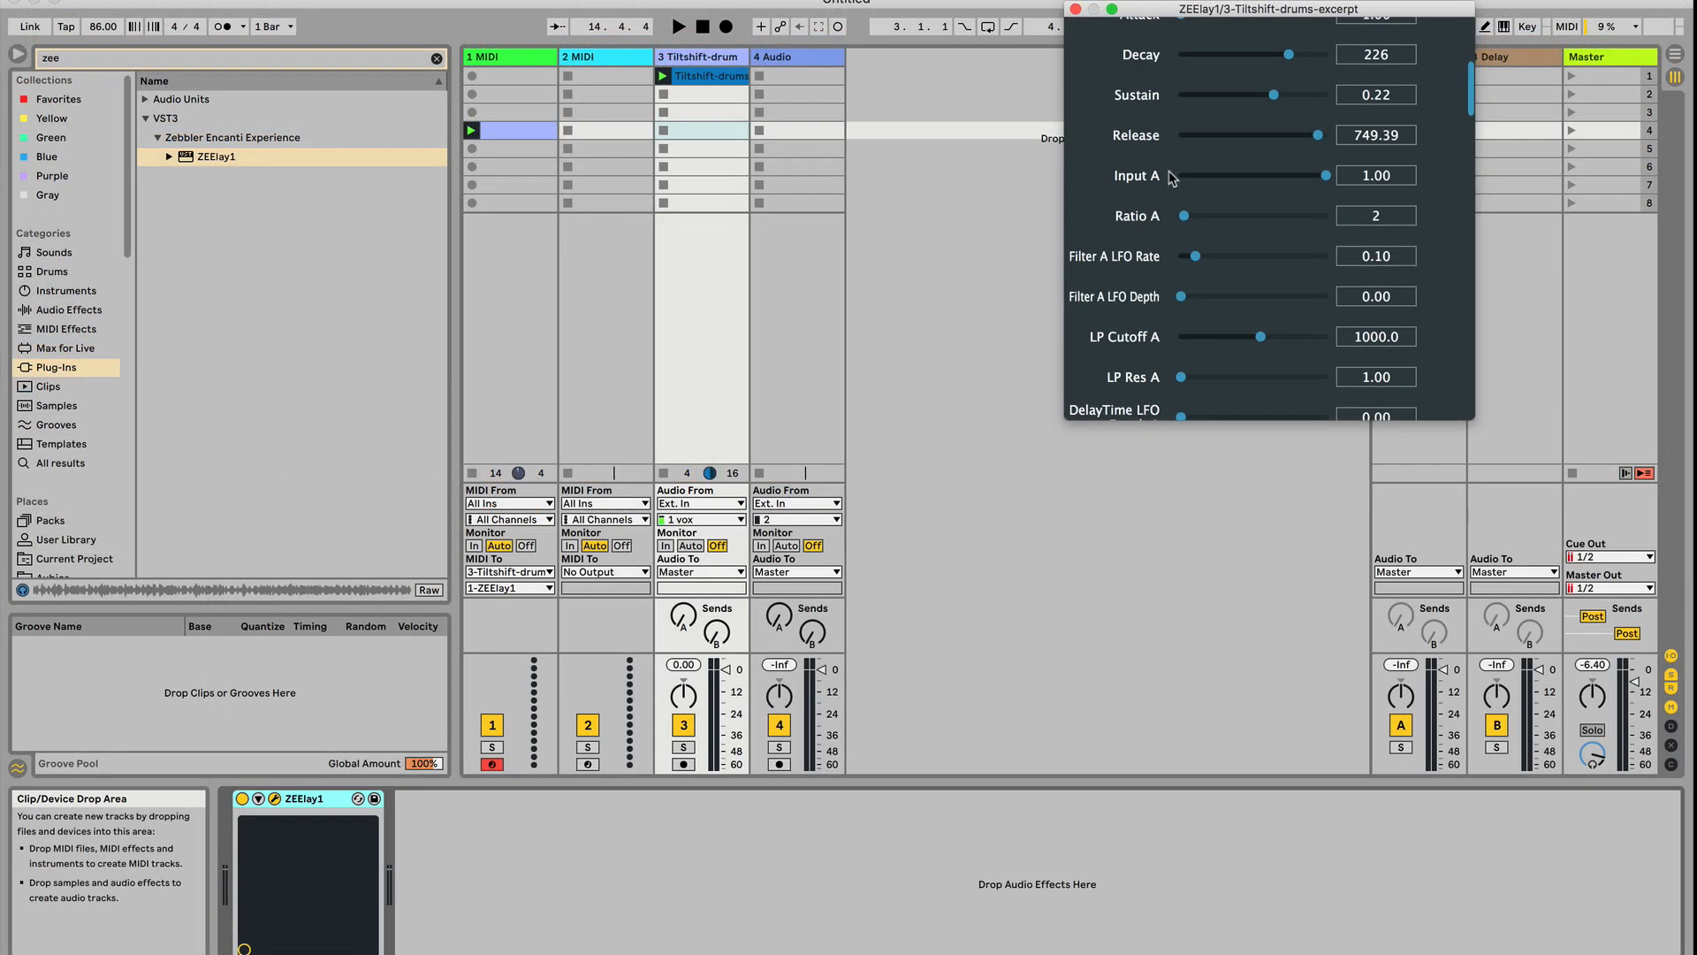
Set Ratio A of the first delay line to 1 in ZEElay1
scroll(1172, 177, down, 2)
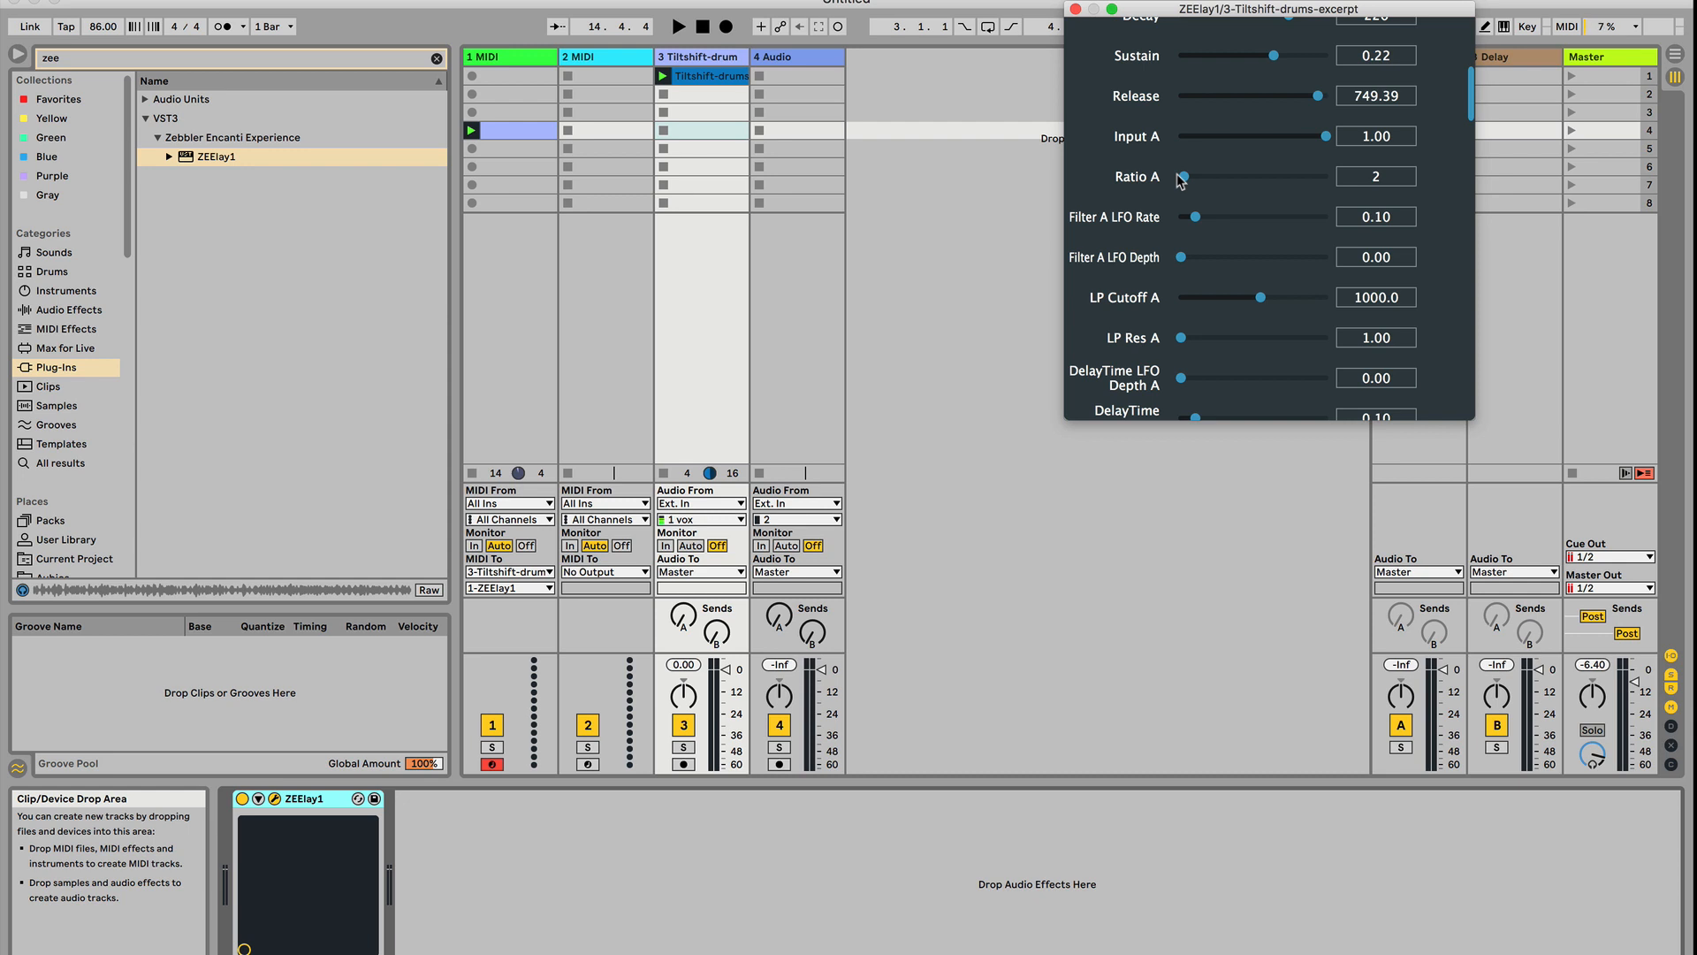
scroll(1182, 182, down, 1)
scroll(1182, 181, up, 1)
drag(1184, 176, 1181, 176)
scroll(1167, 202, down, 5)
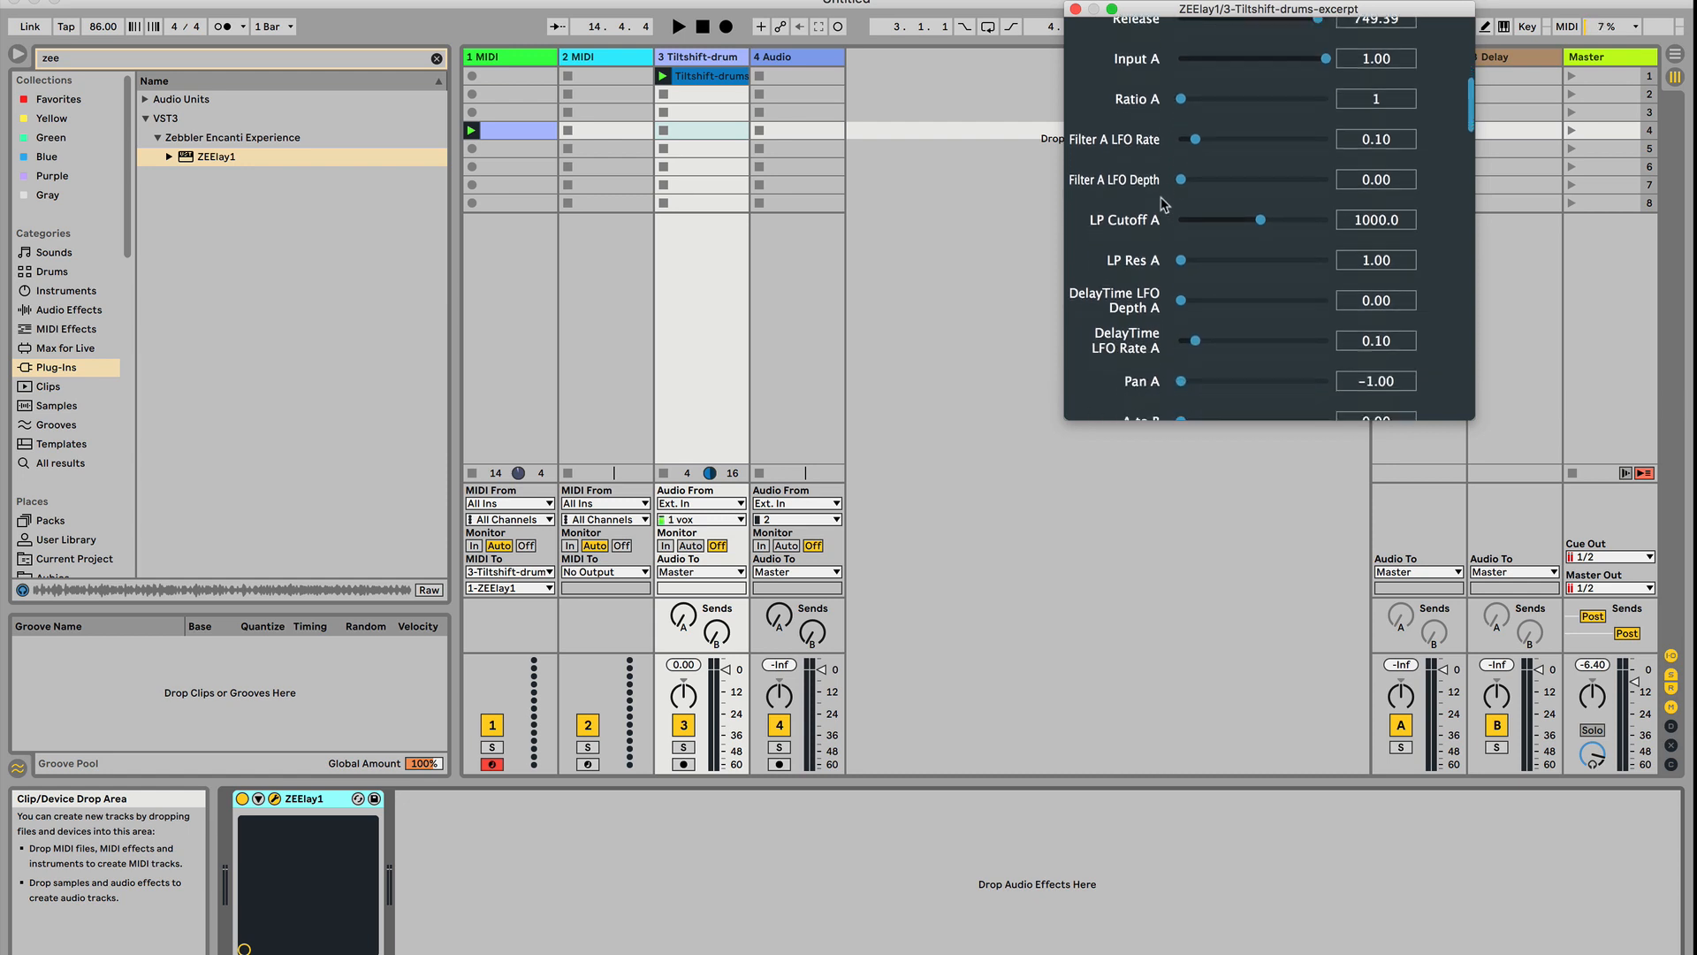
click(1201, 357)
drag(1204, 363, 1176, 362)
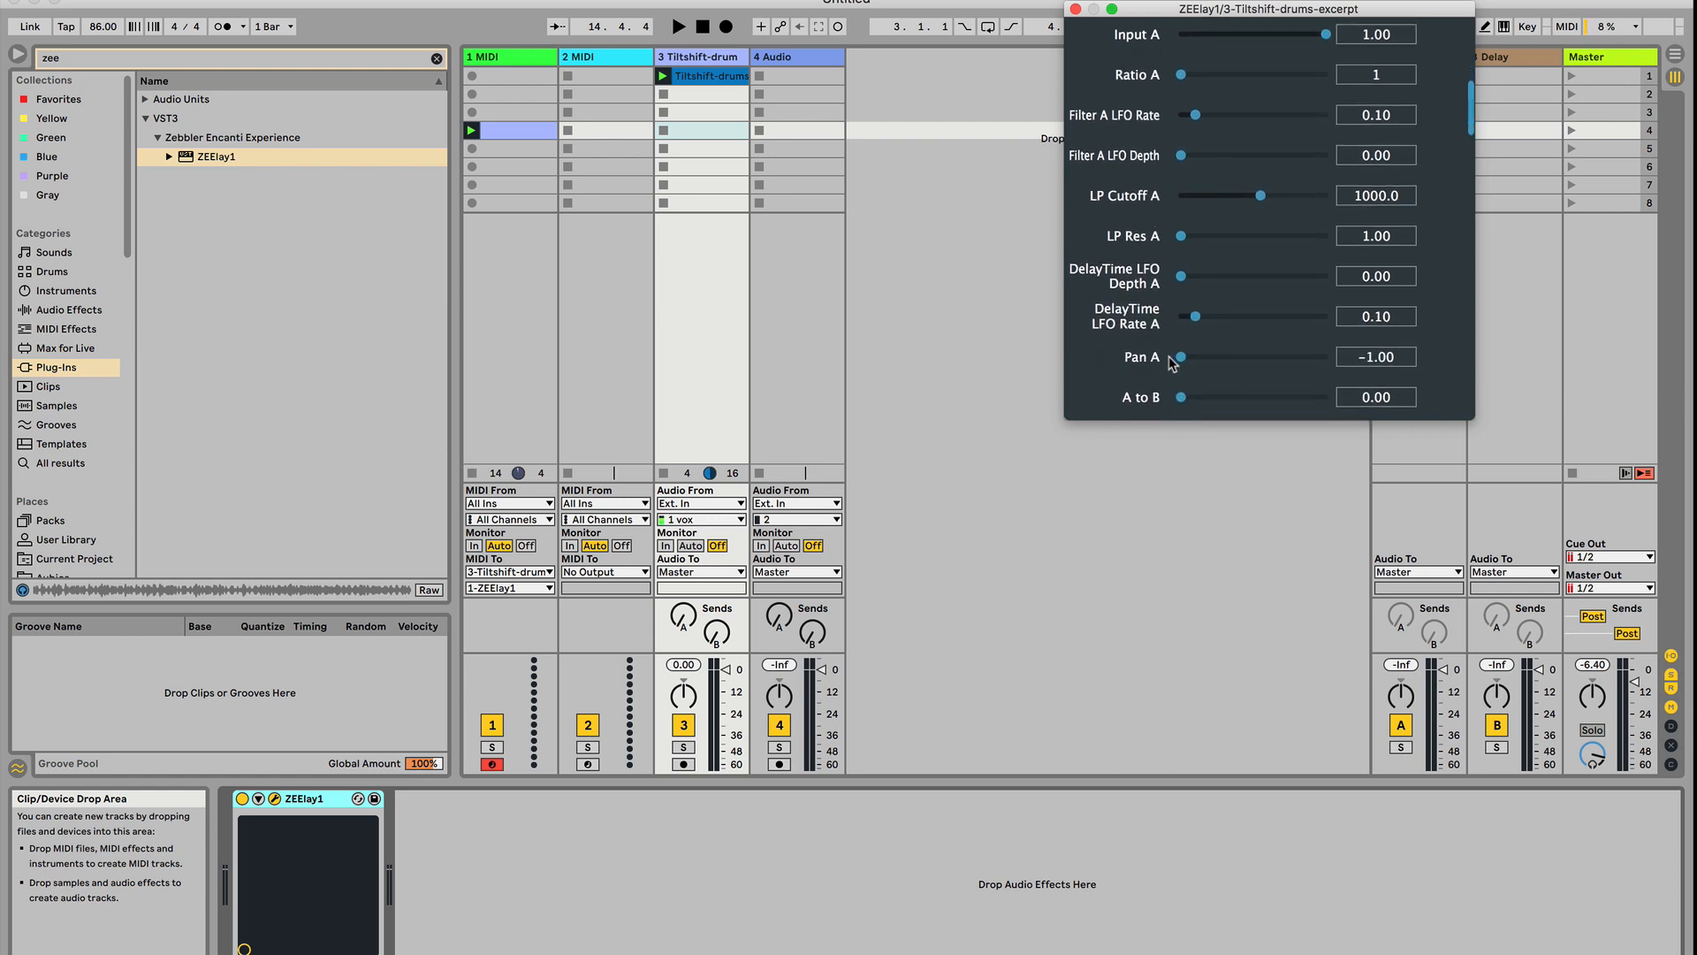
scroll(1118, 326, up, 5)
scroll(1148, 168, up, 3)
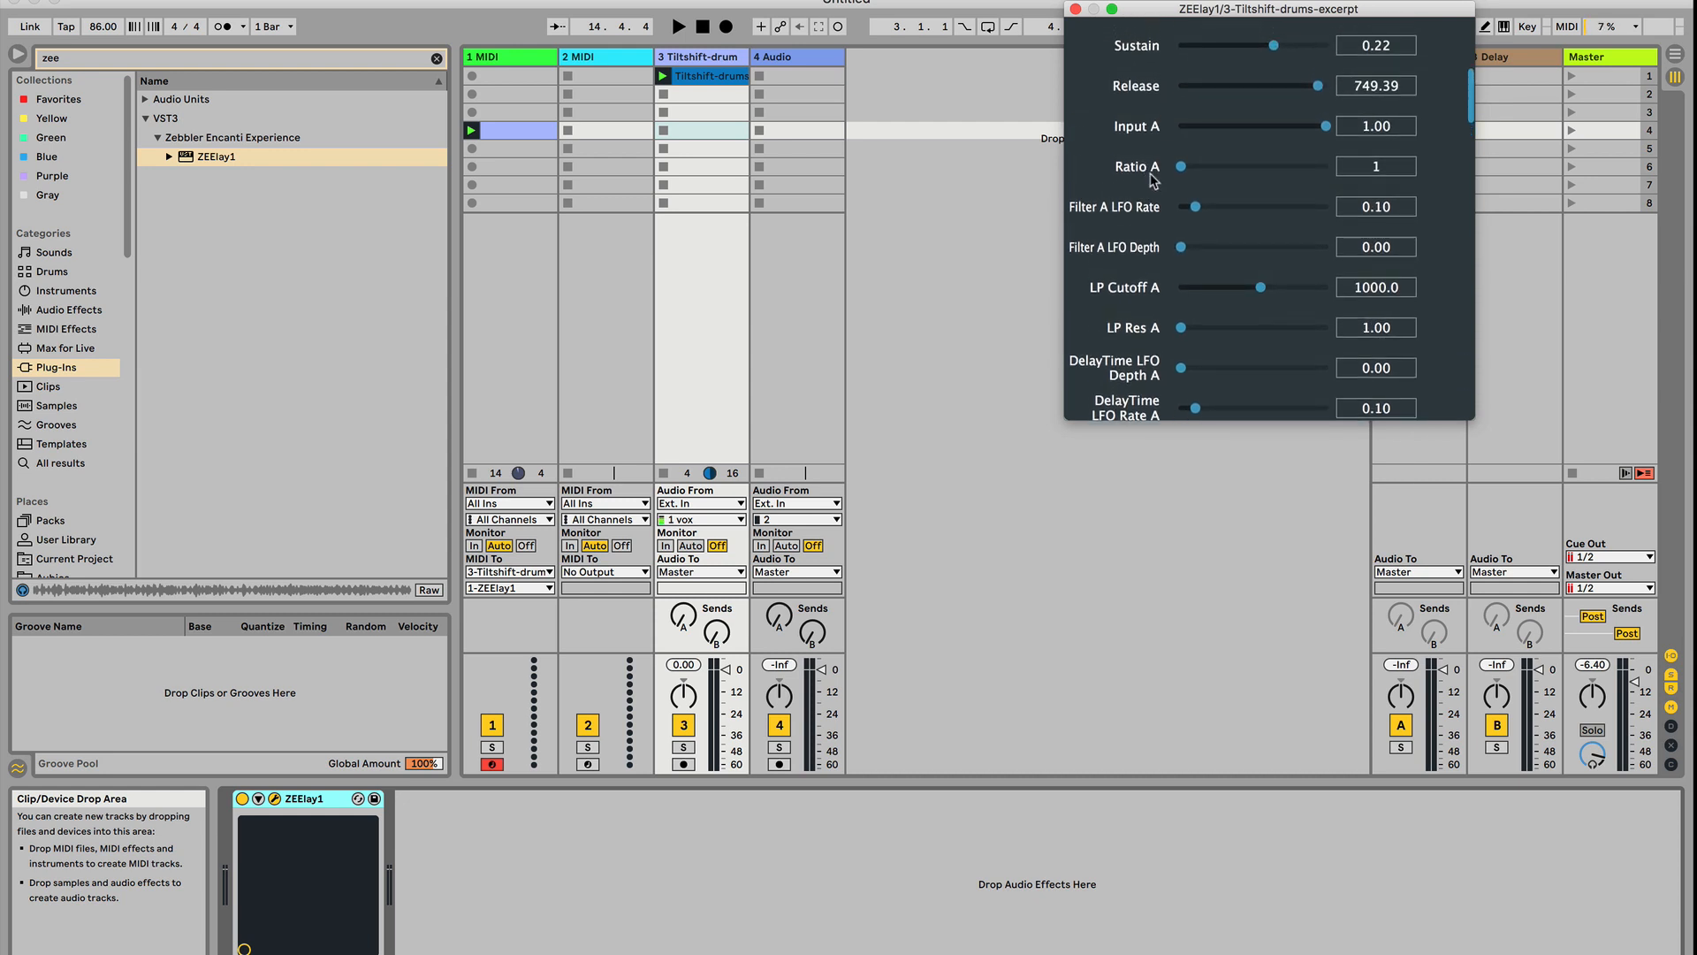
Raise Ratio C and set Ratio D to 10, leaving Ratio B at 2
scroll(1153, 168, down, 15)
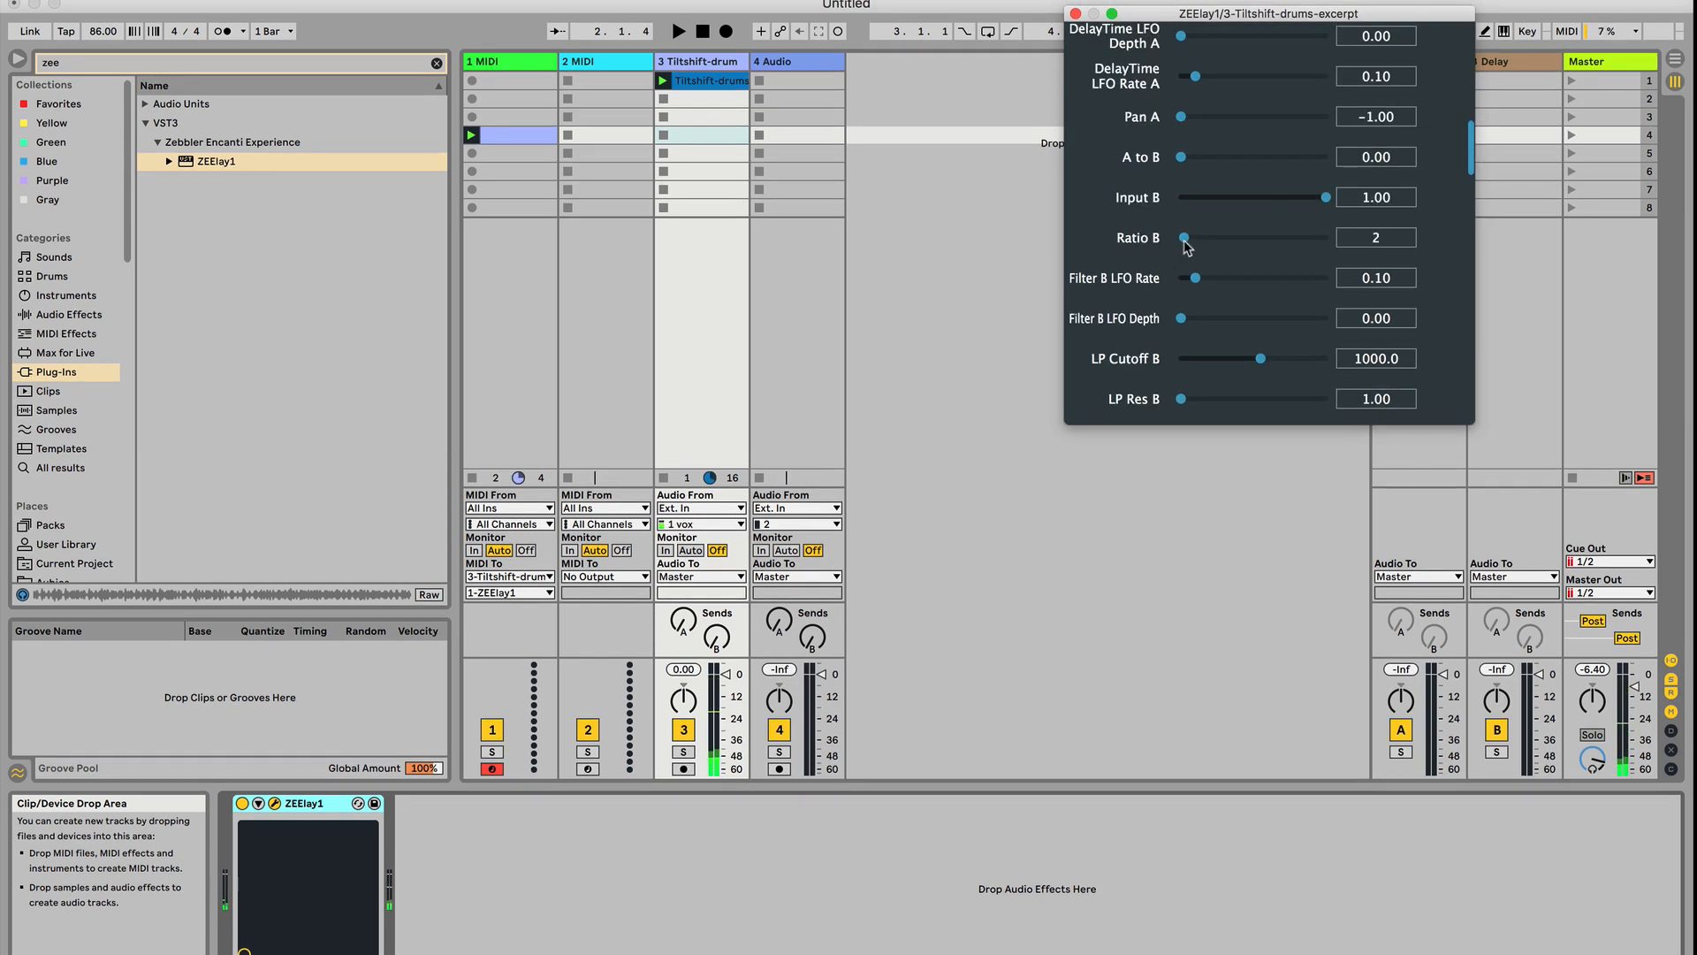
scroll(1161, 246, down, 10)
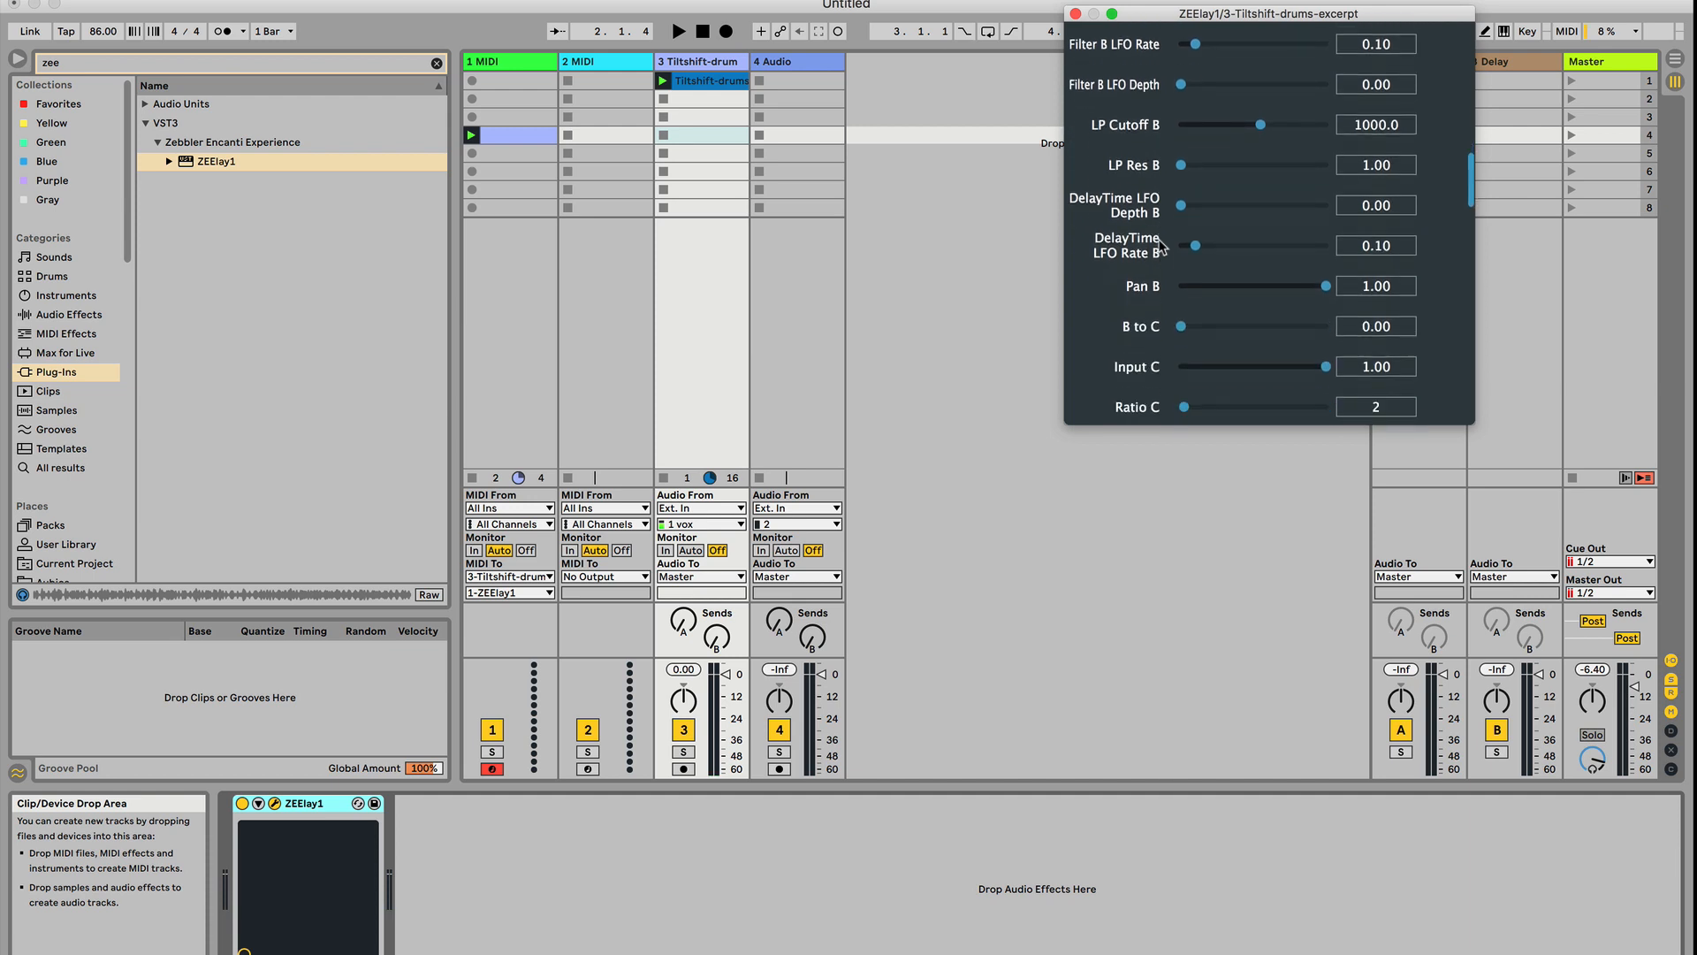
scroll(1146, 237, down, 1)
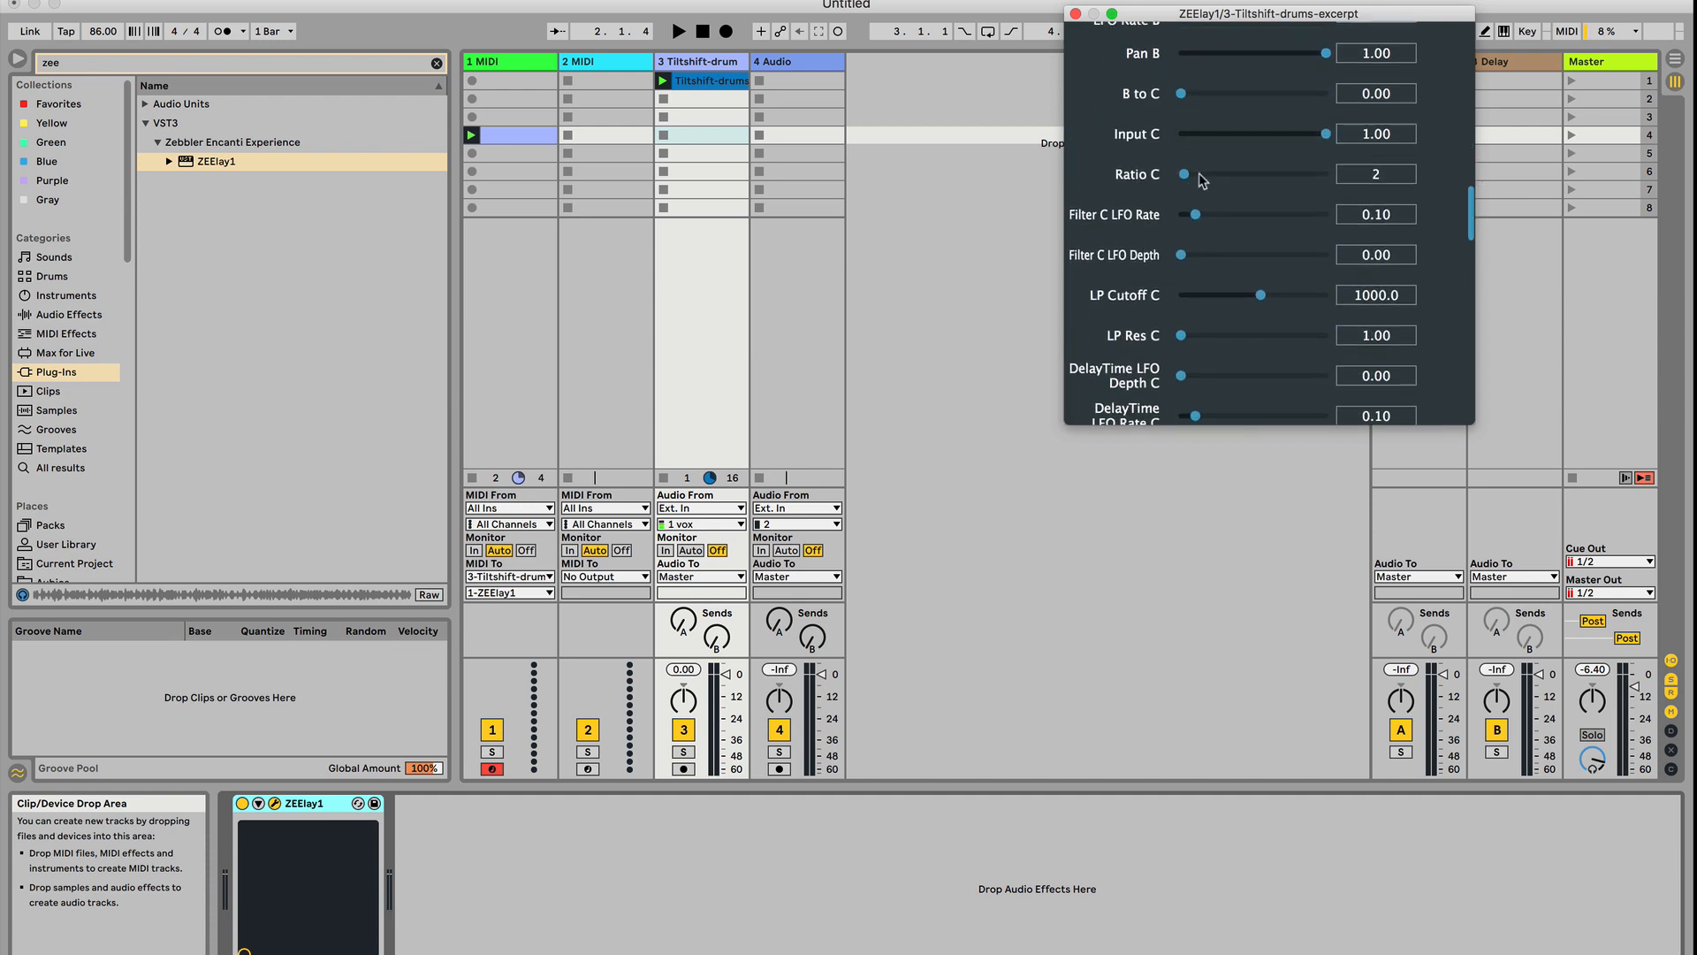
click(1197, 174)
scroll(1193, 185, down, 16)
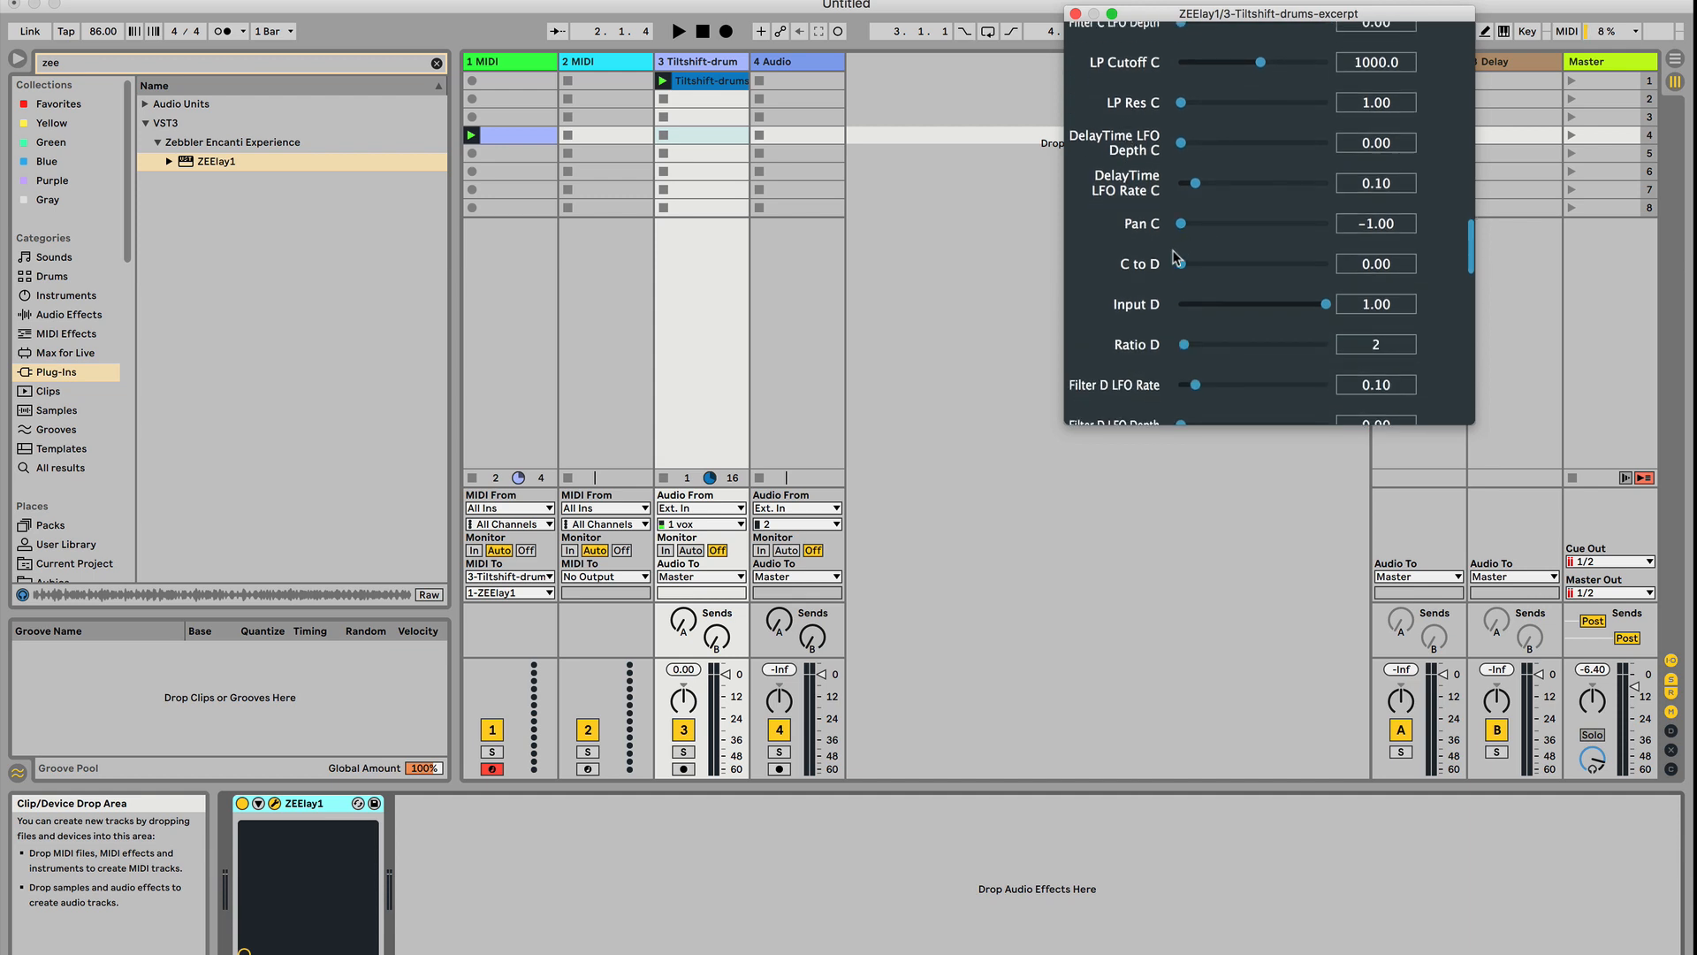
scroll(1210, 225, down, 5)
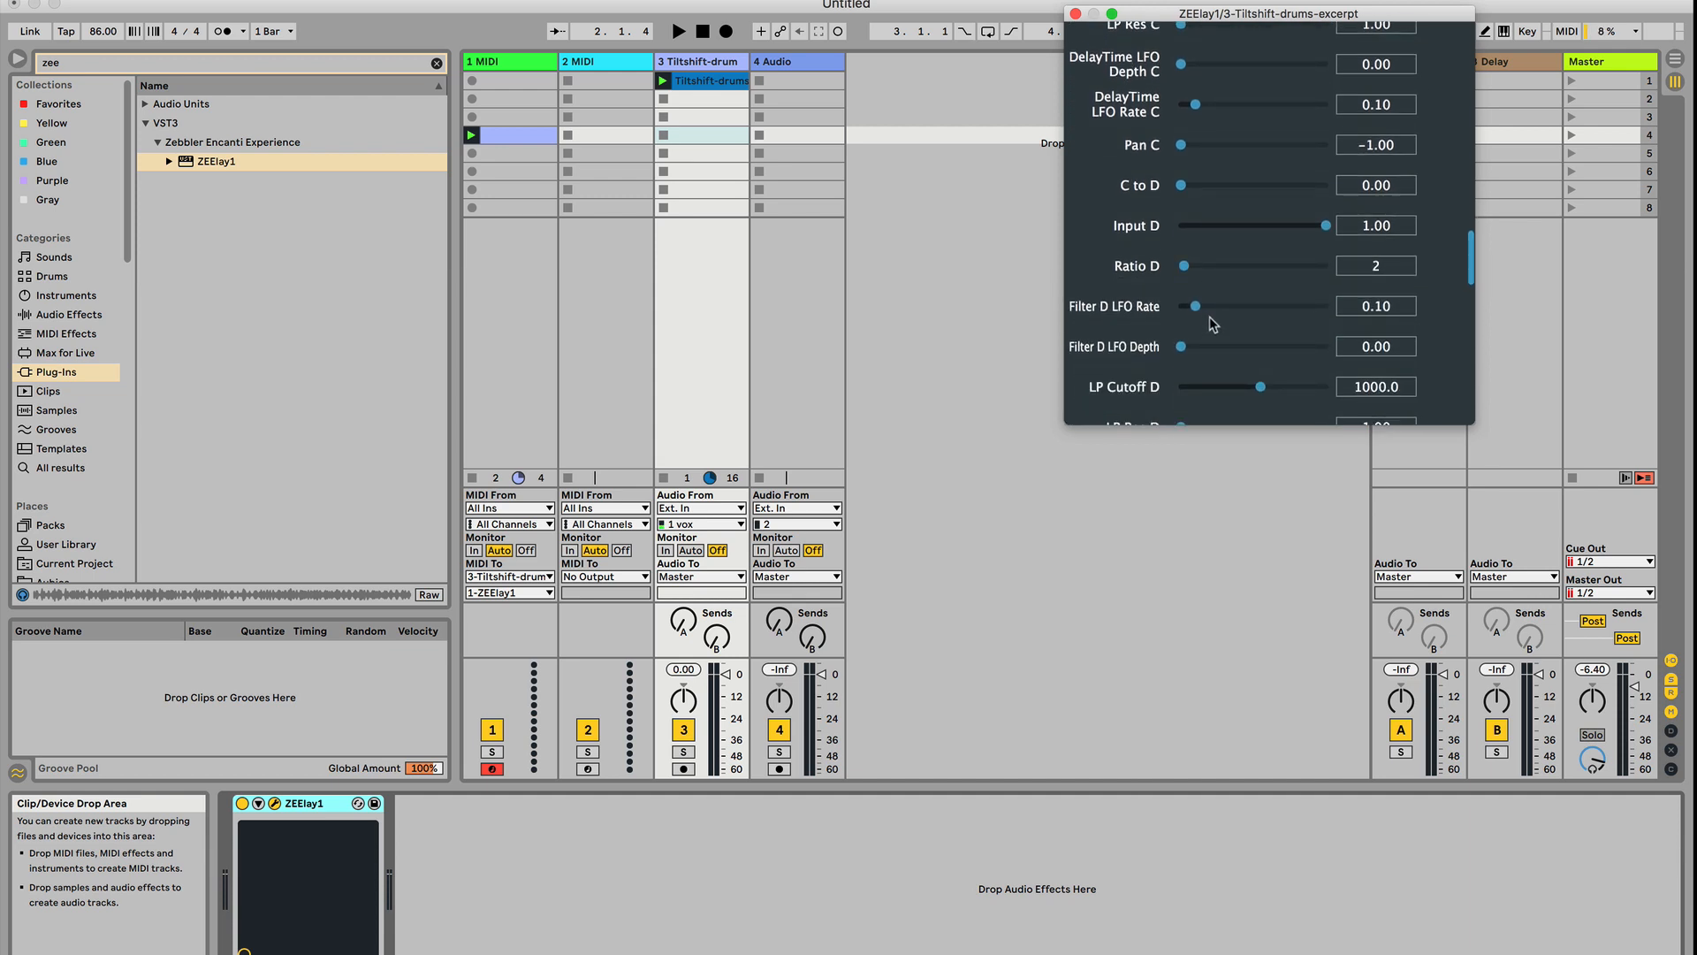
click(1208, 265)
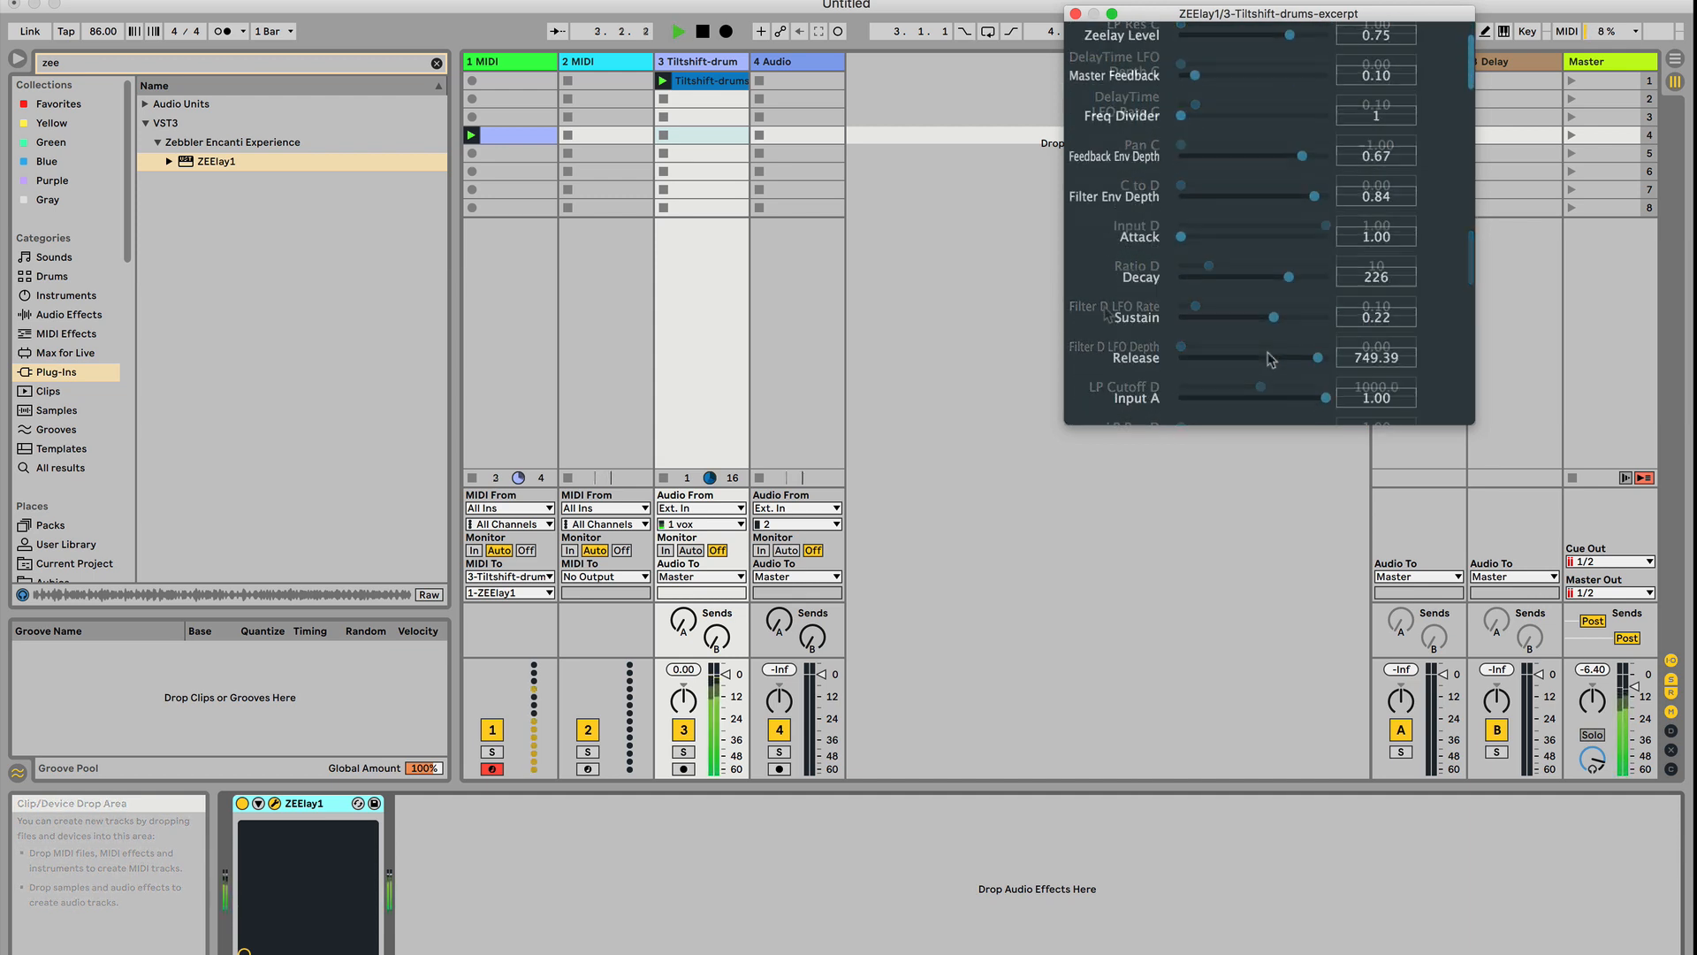
Set the envelope Decay to 572 and Feedback Env Depth to 1.00 while the clips play
scroll(1271, 354, down, 4)
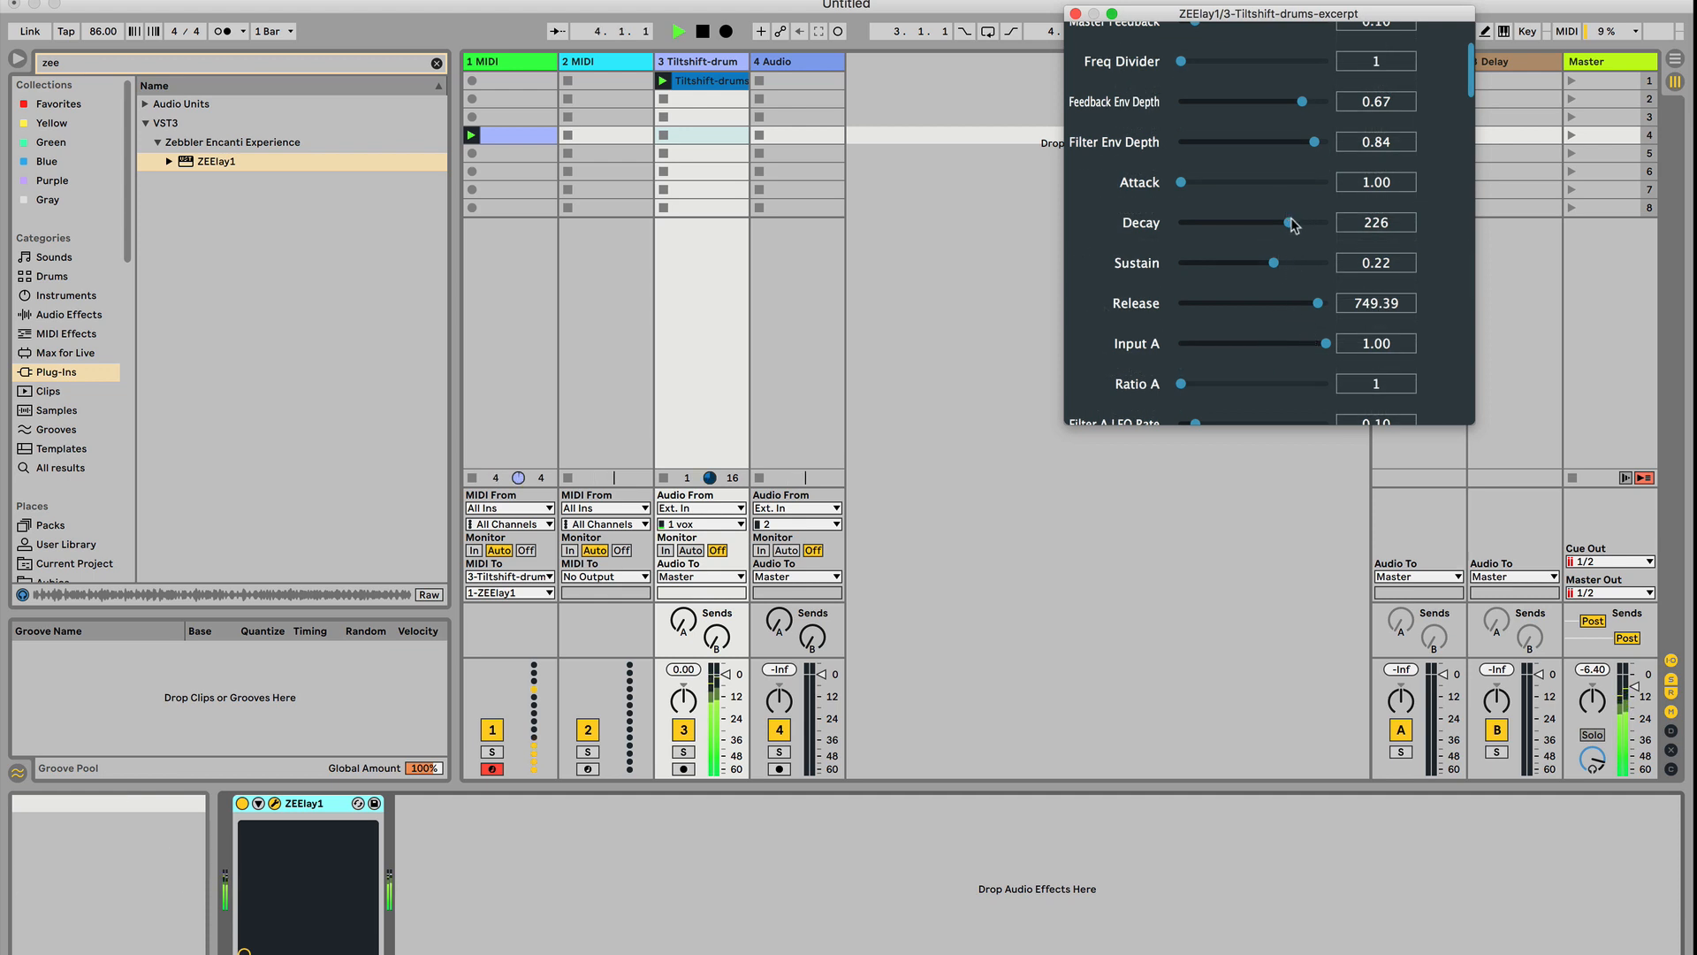
mouse_move(1292, 225)
mouse_down()
mouse_move(1328, 225)
mouse_move(1310, 224)
mouse_up()
drag(1302, 102, 1340, 99)
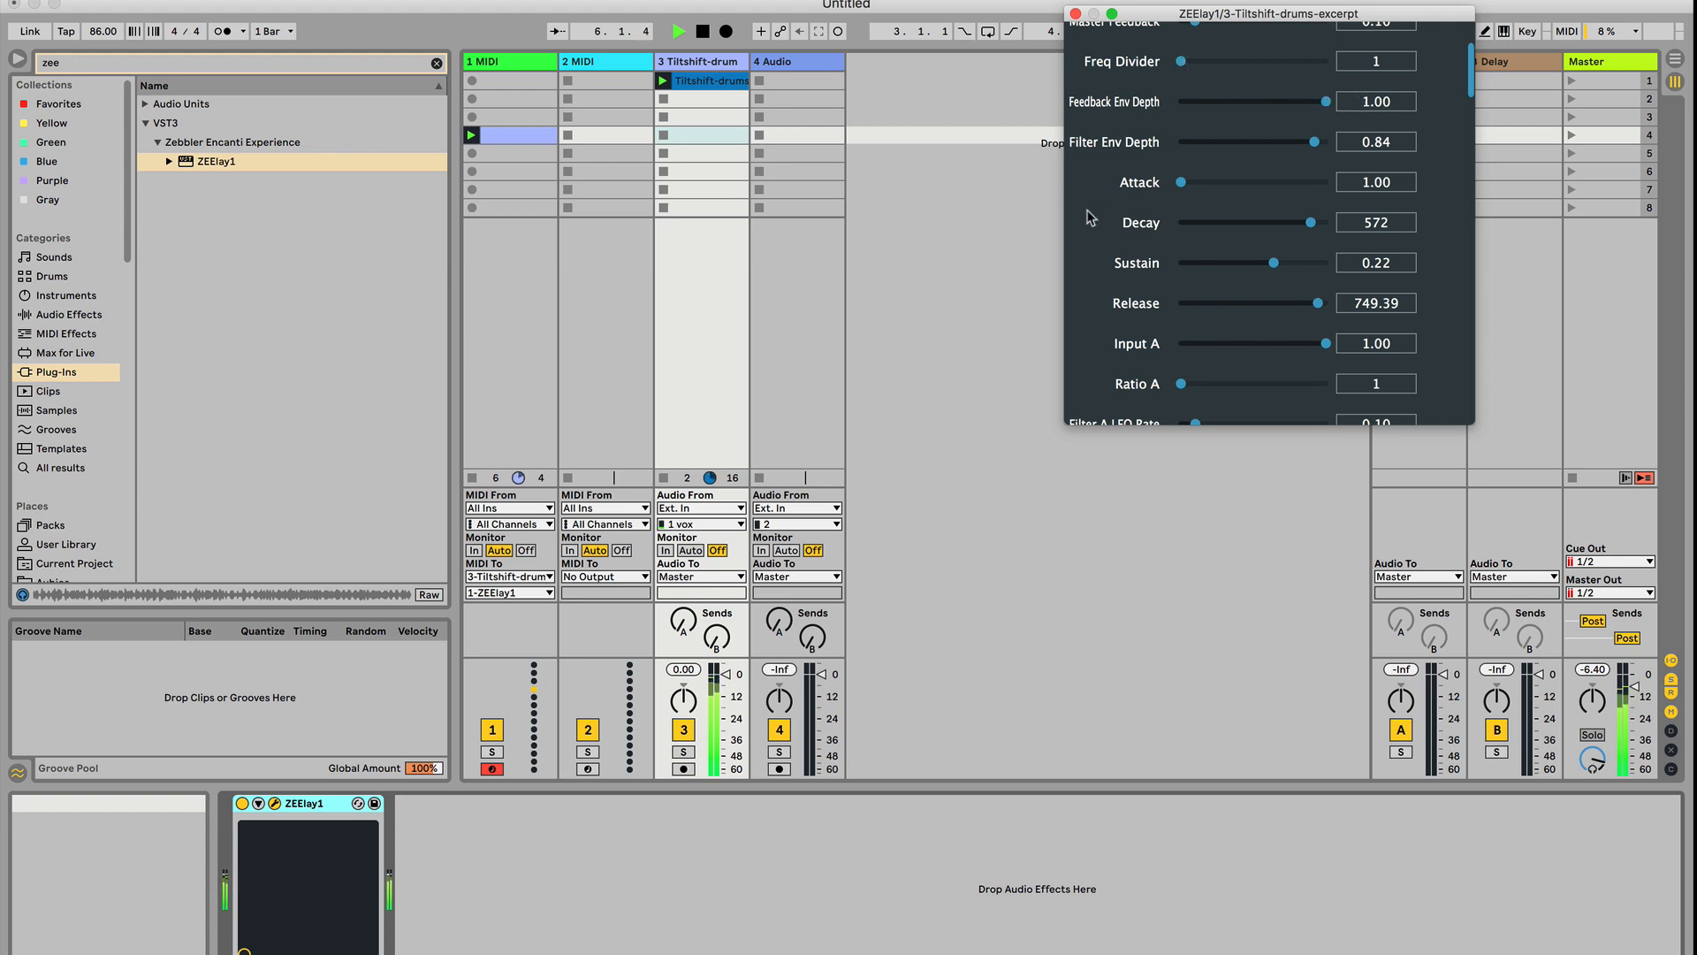
Adjust Ratio E and set Ratio F to 23 during playback, ending with playback stopped
scroll(1091, 218, up, 3)
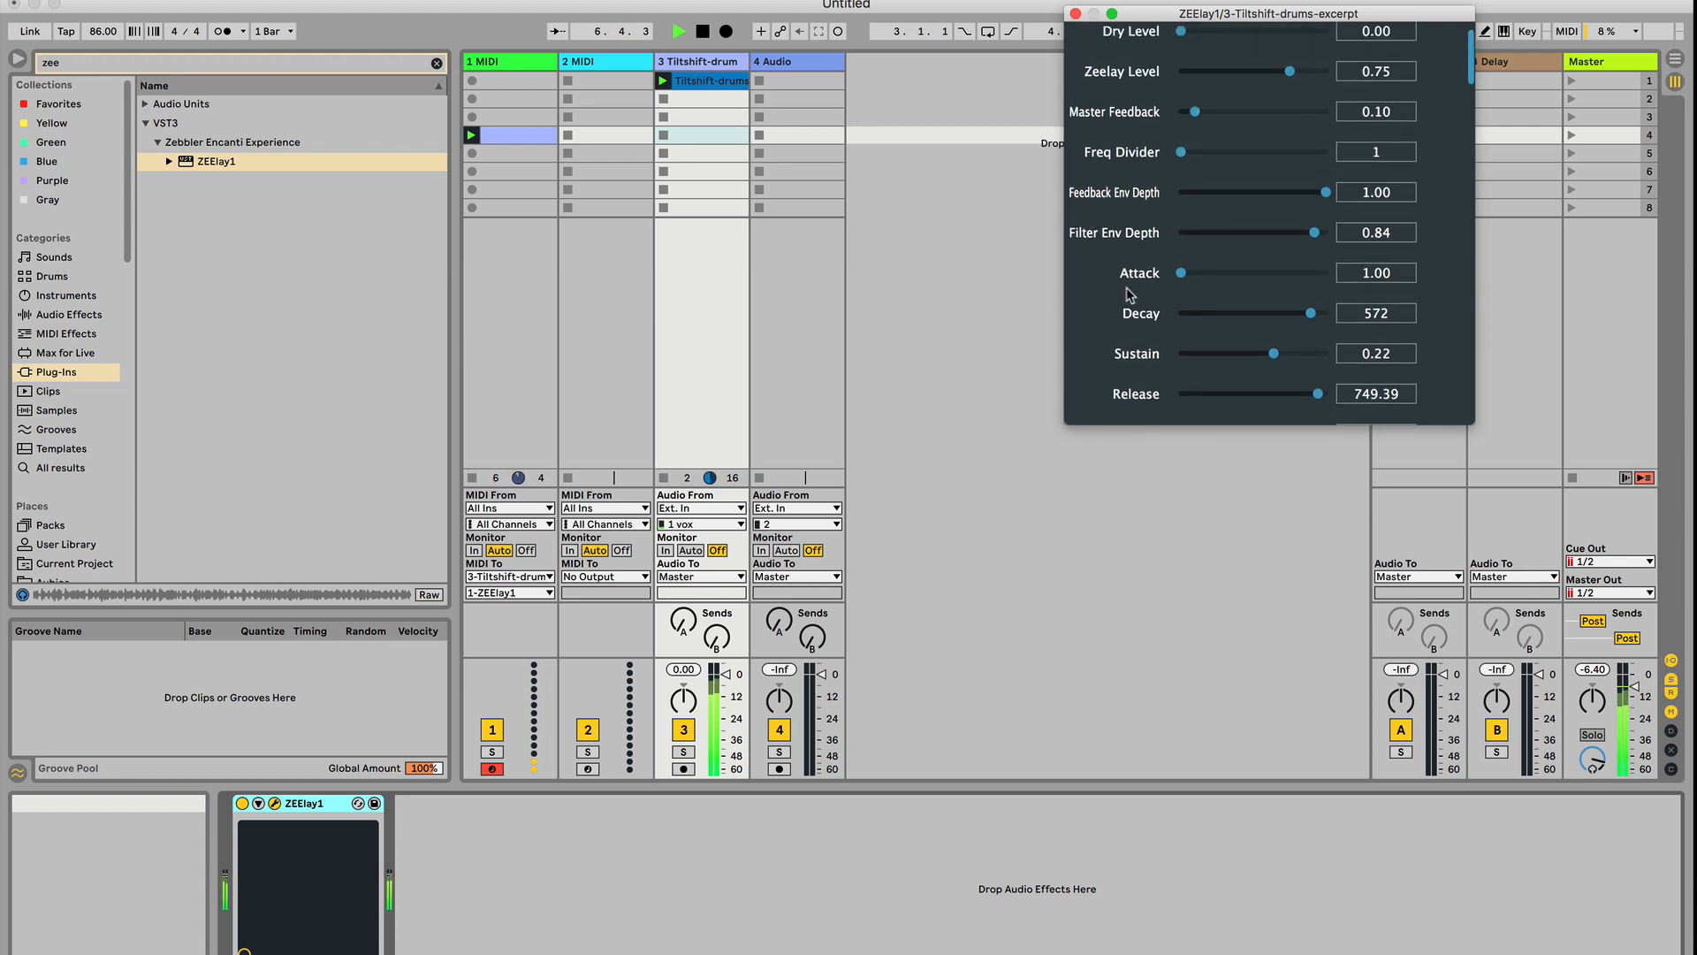
scroll(1130, 295, down, 15)
scroll(1130, 295, down, 10)
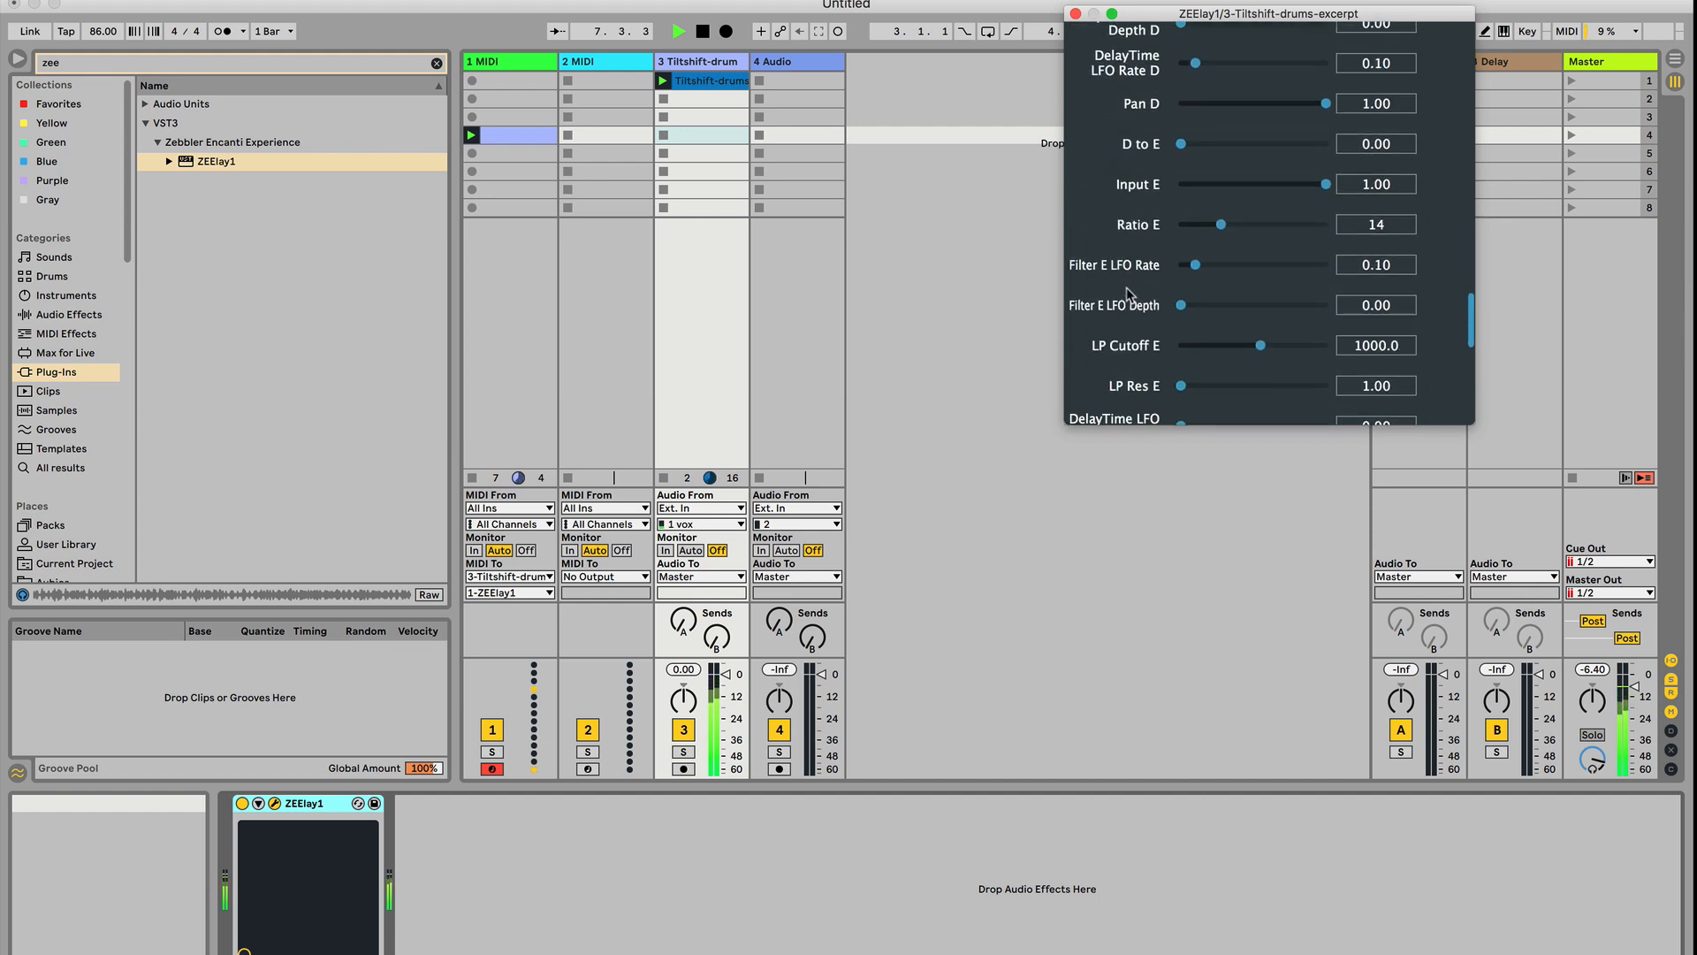
mouse_move(1209, 227)
mouse_down()
mouse_move(1187, 227)
mouse_move(1207, 230)
mouse_up()
scroll(1070, 305, down, 5)
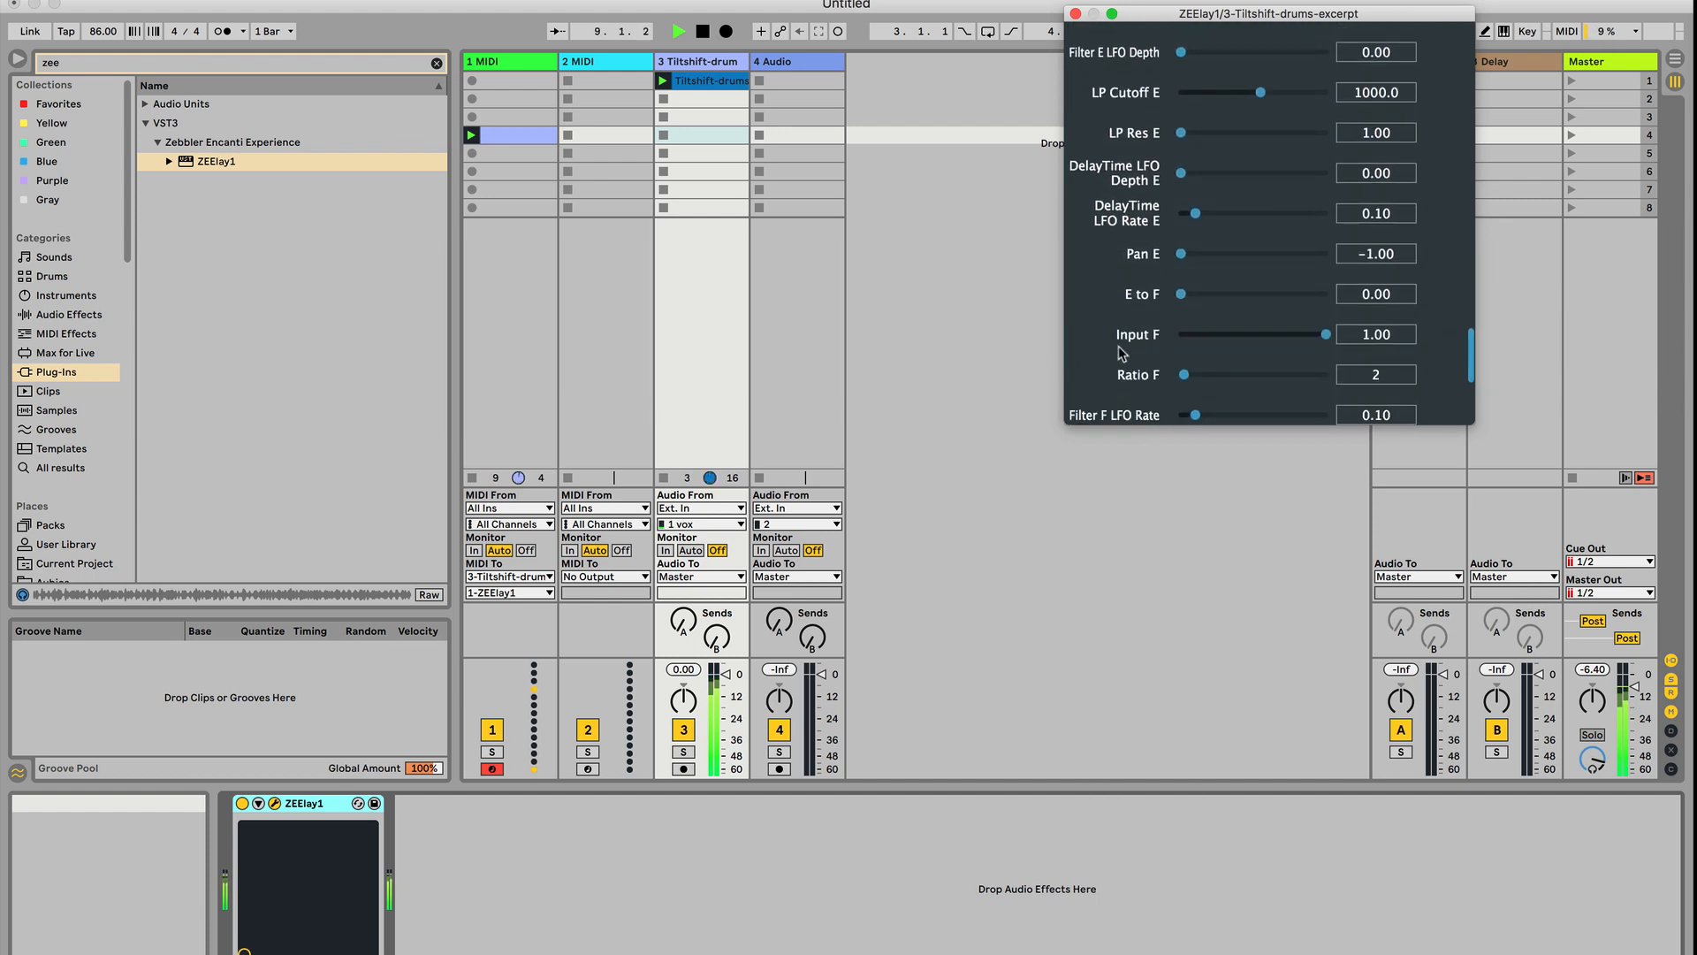
drag(1199, 379, 1254, 383)
scroll(1086, 332, up, 15)
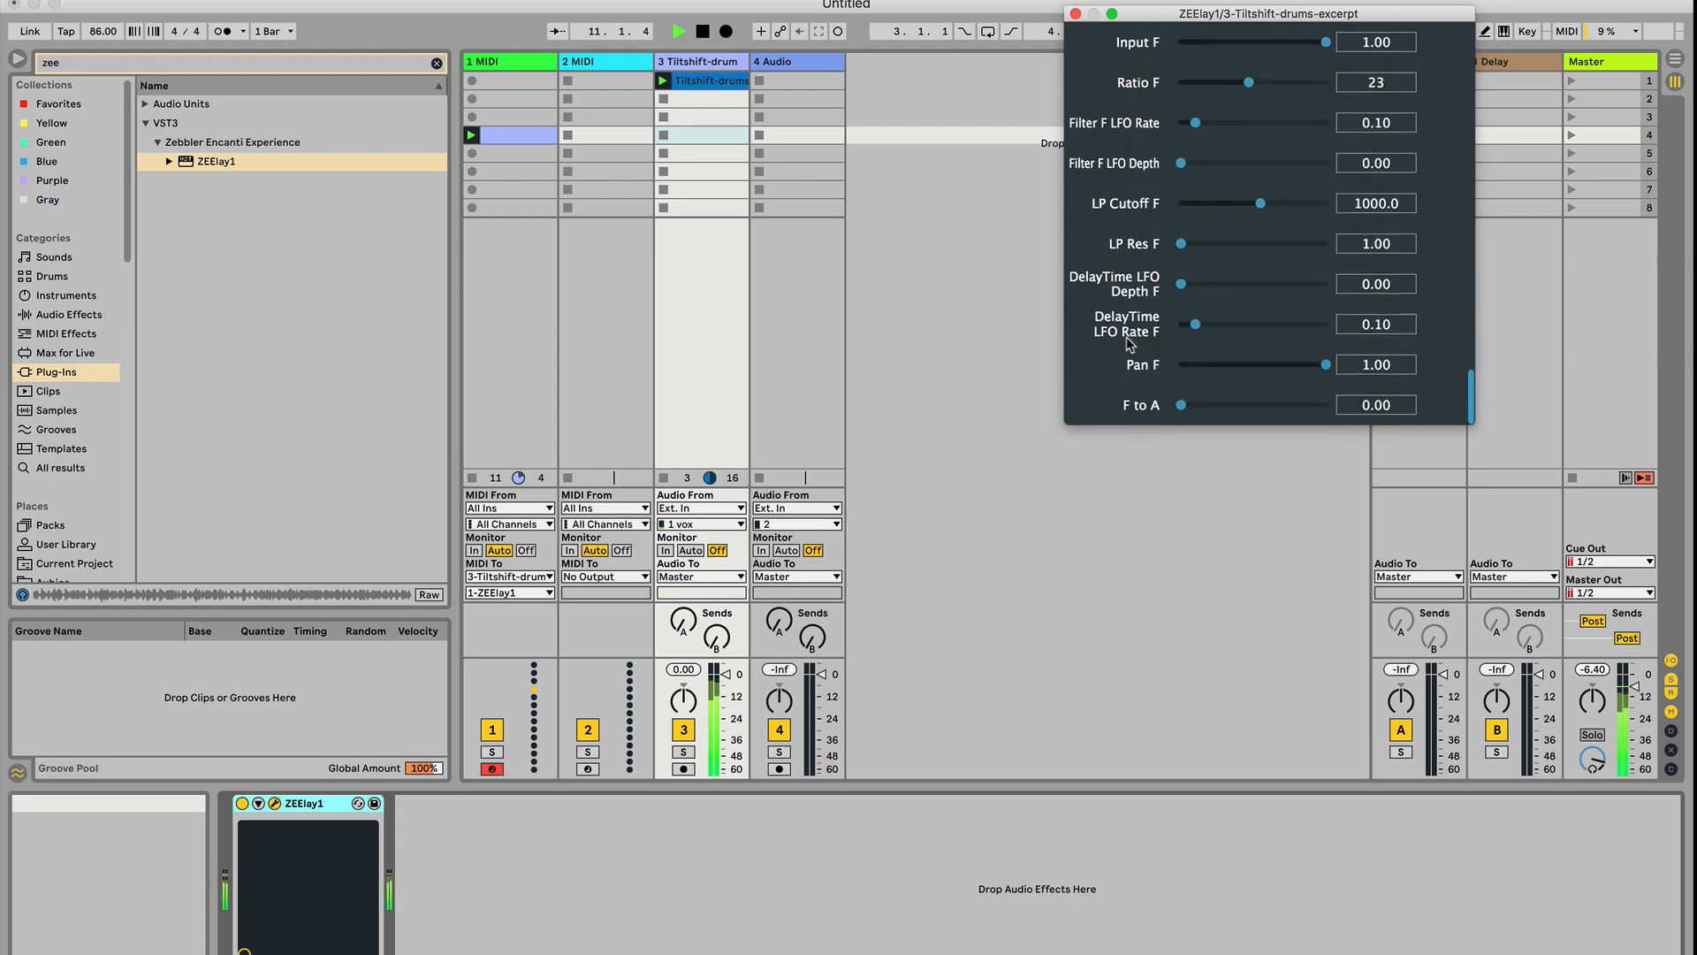
key(space)
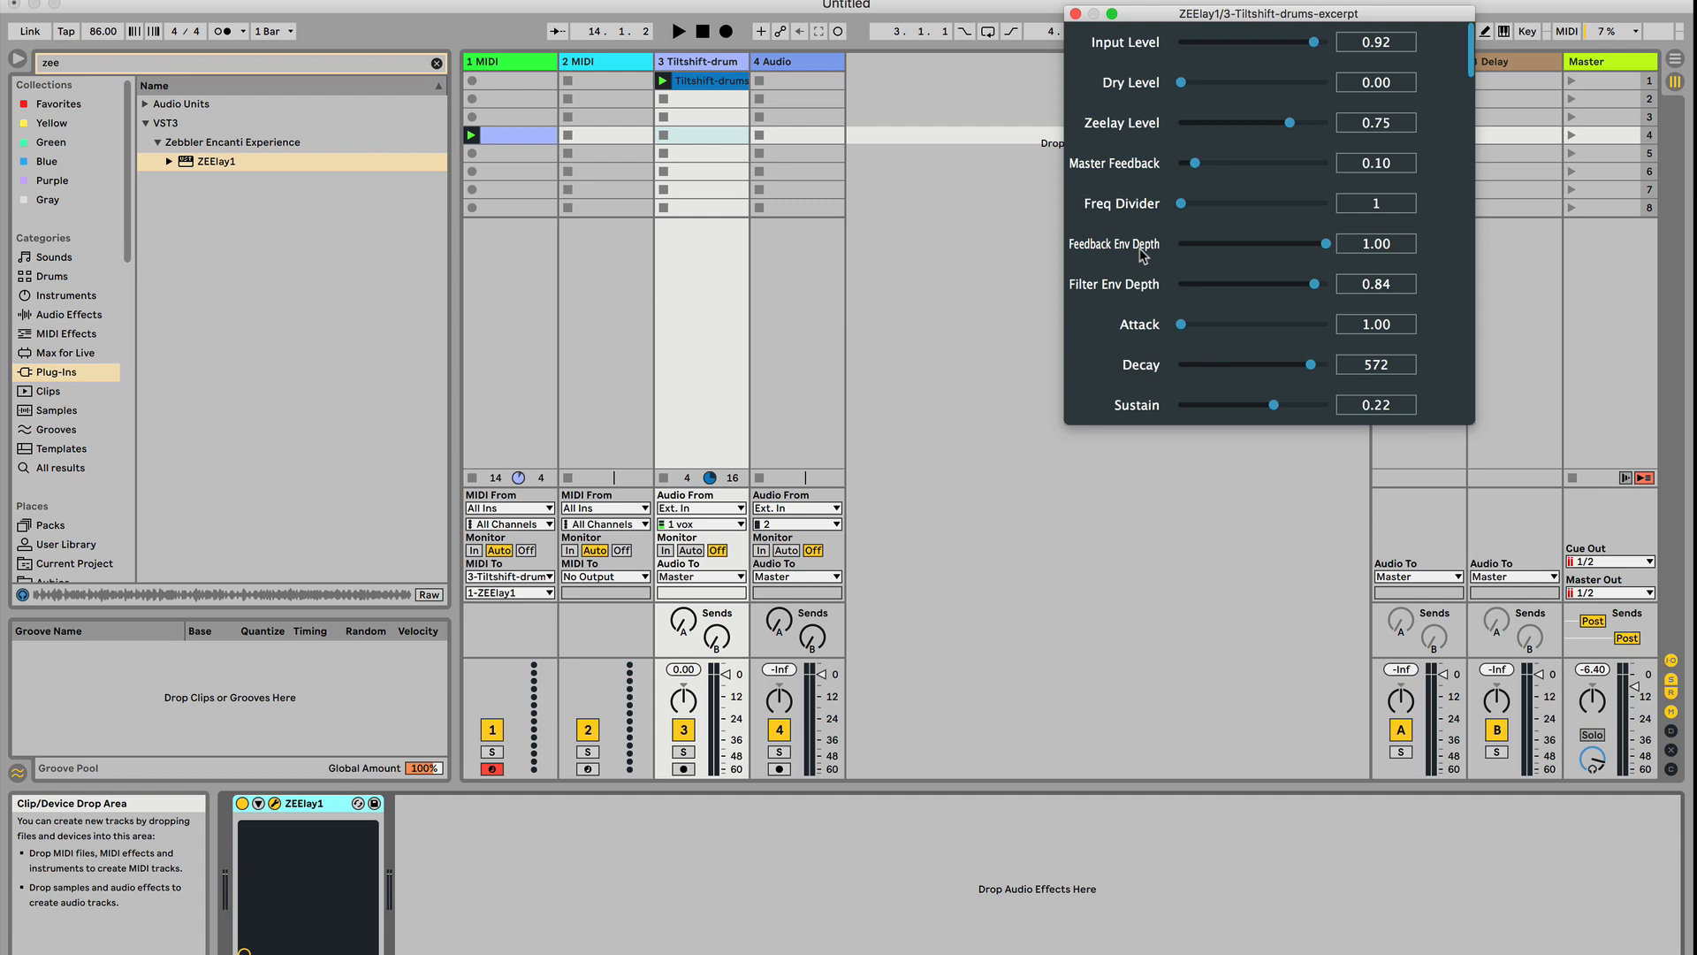
Enlarge the ZEElay1 plug-in window so that more of its parameters fit in view
scroll(1143, 255, down, 10)
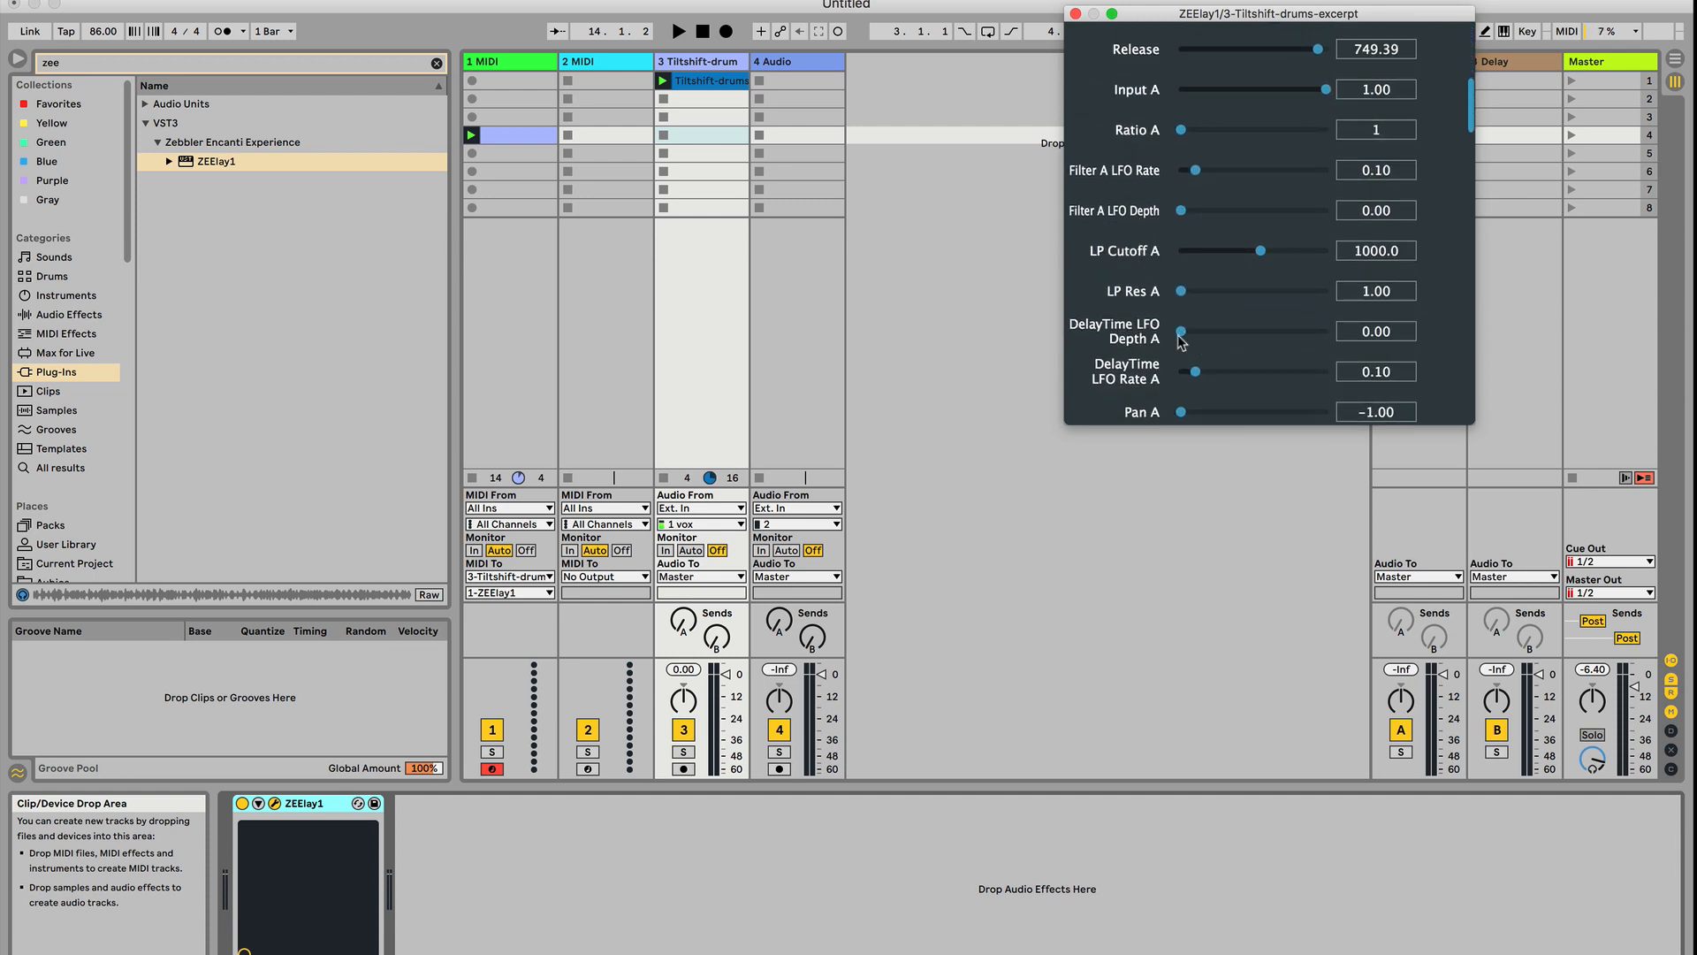
drag(1469, 421, 1492, 607)
scroll(1135, 412, up, 10)
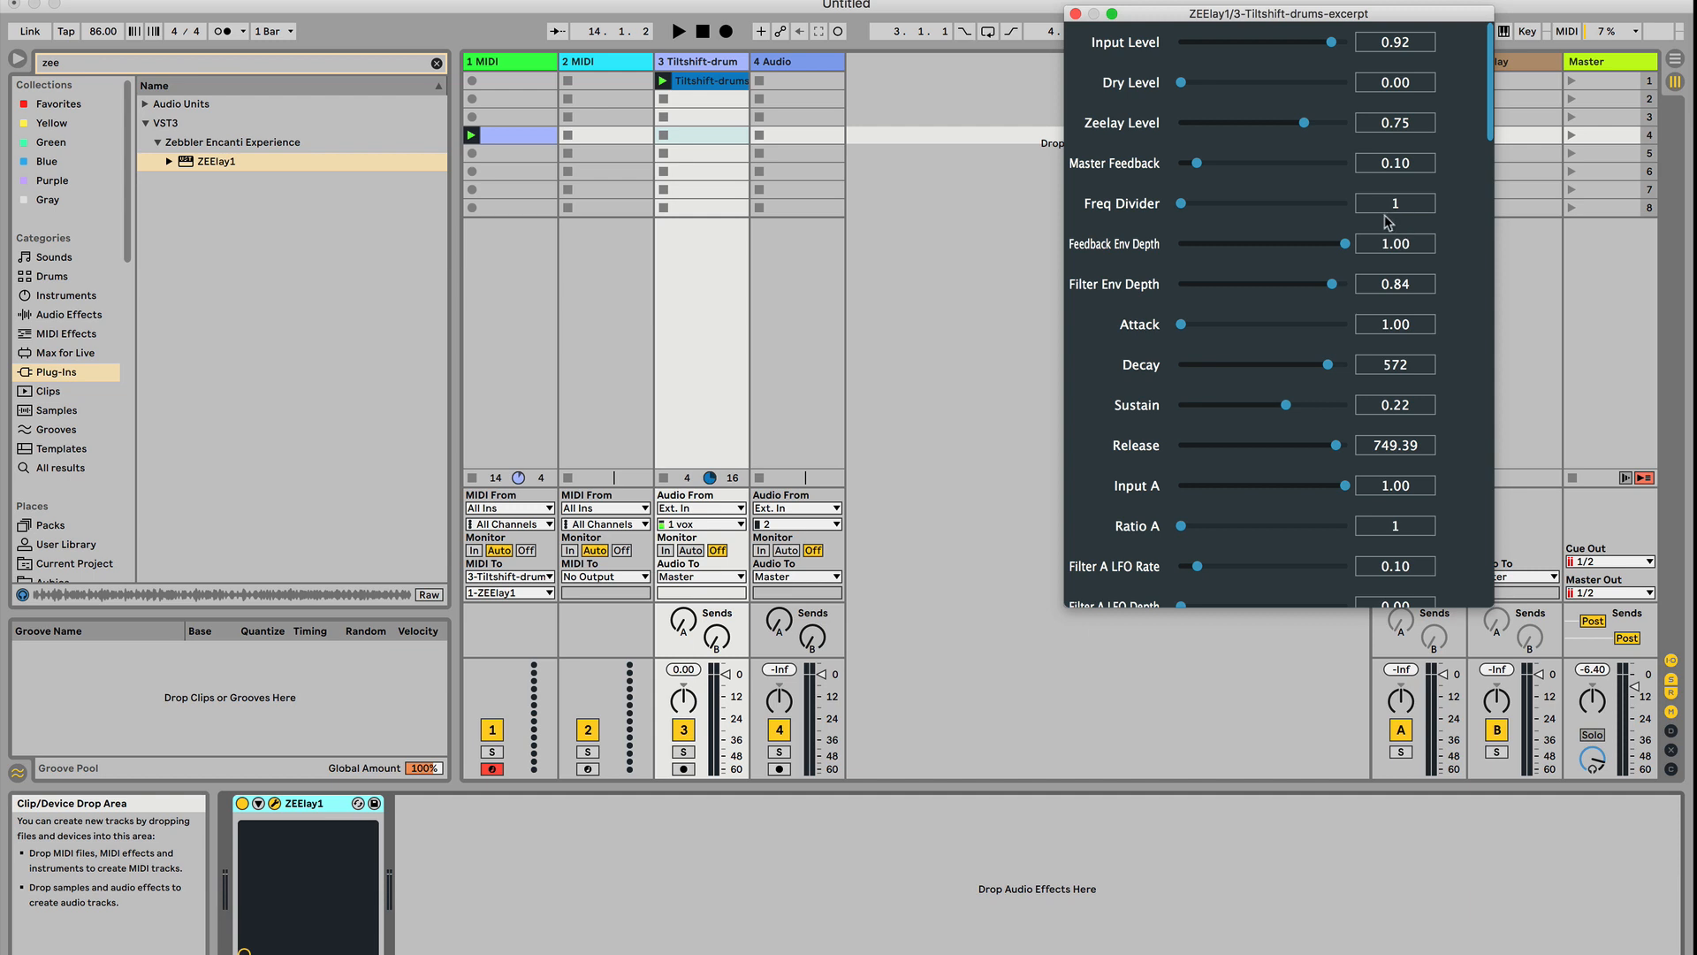
Set the Freq Divider to 2 and play the clips to audition the pitch change
drag(1180, 207, 1187, 210)
key(space)
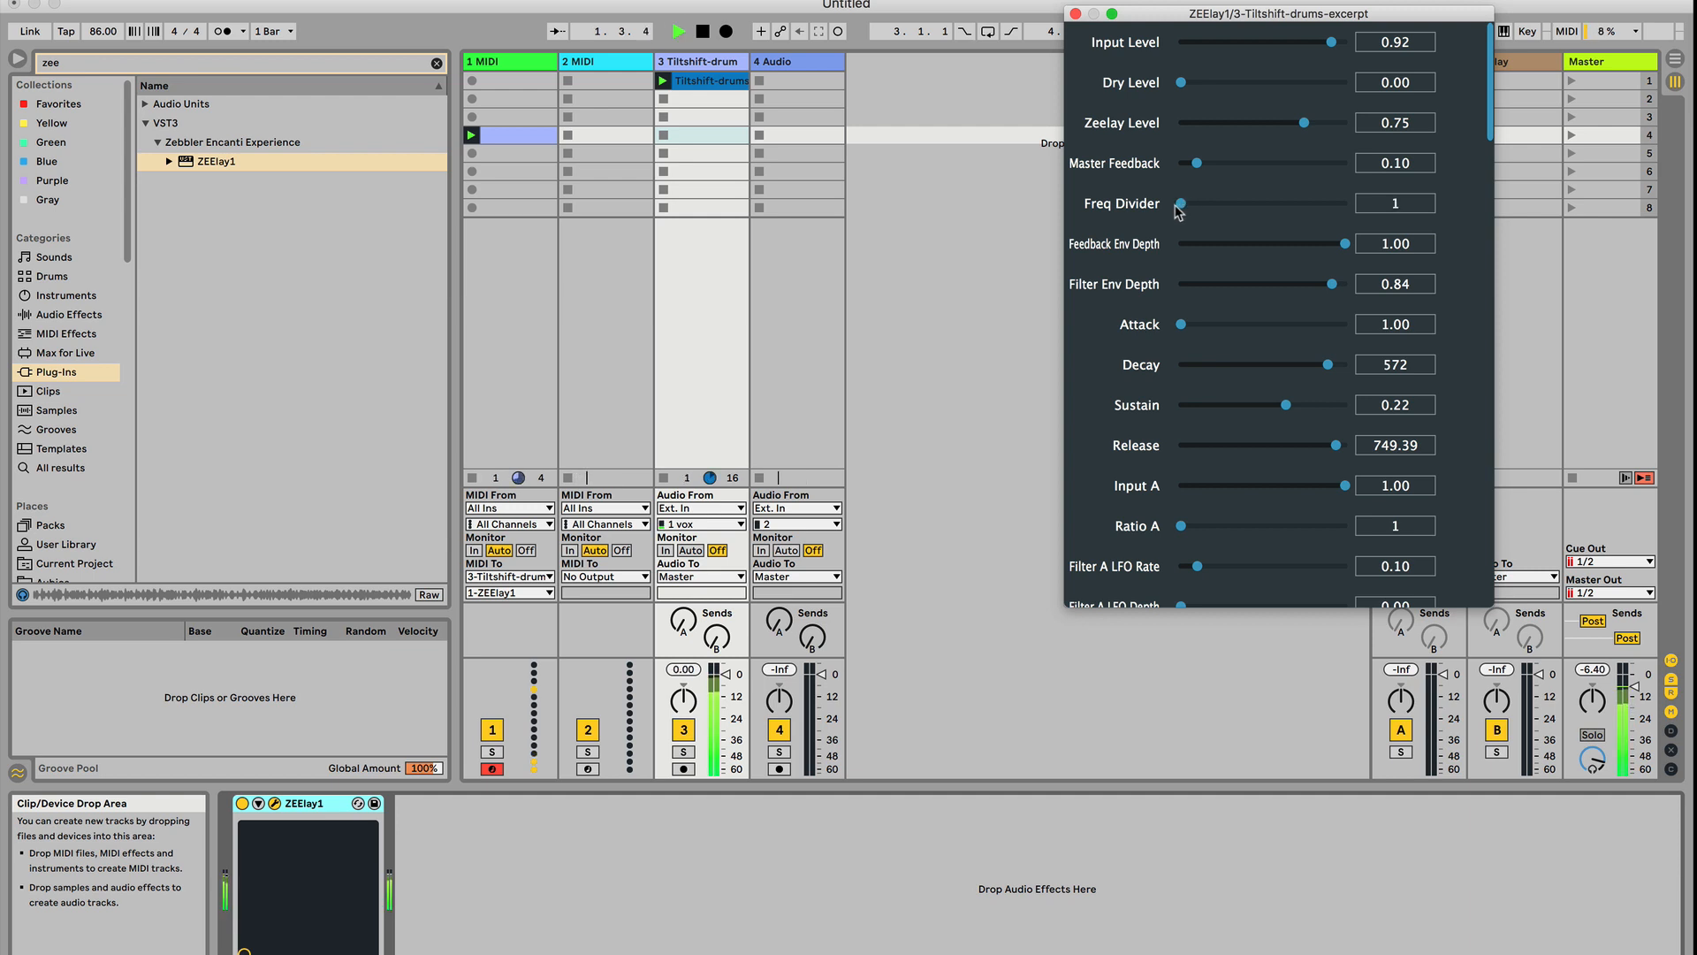
key(space)
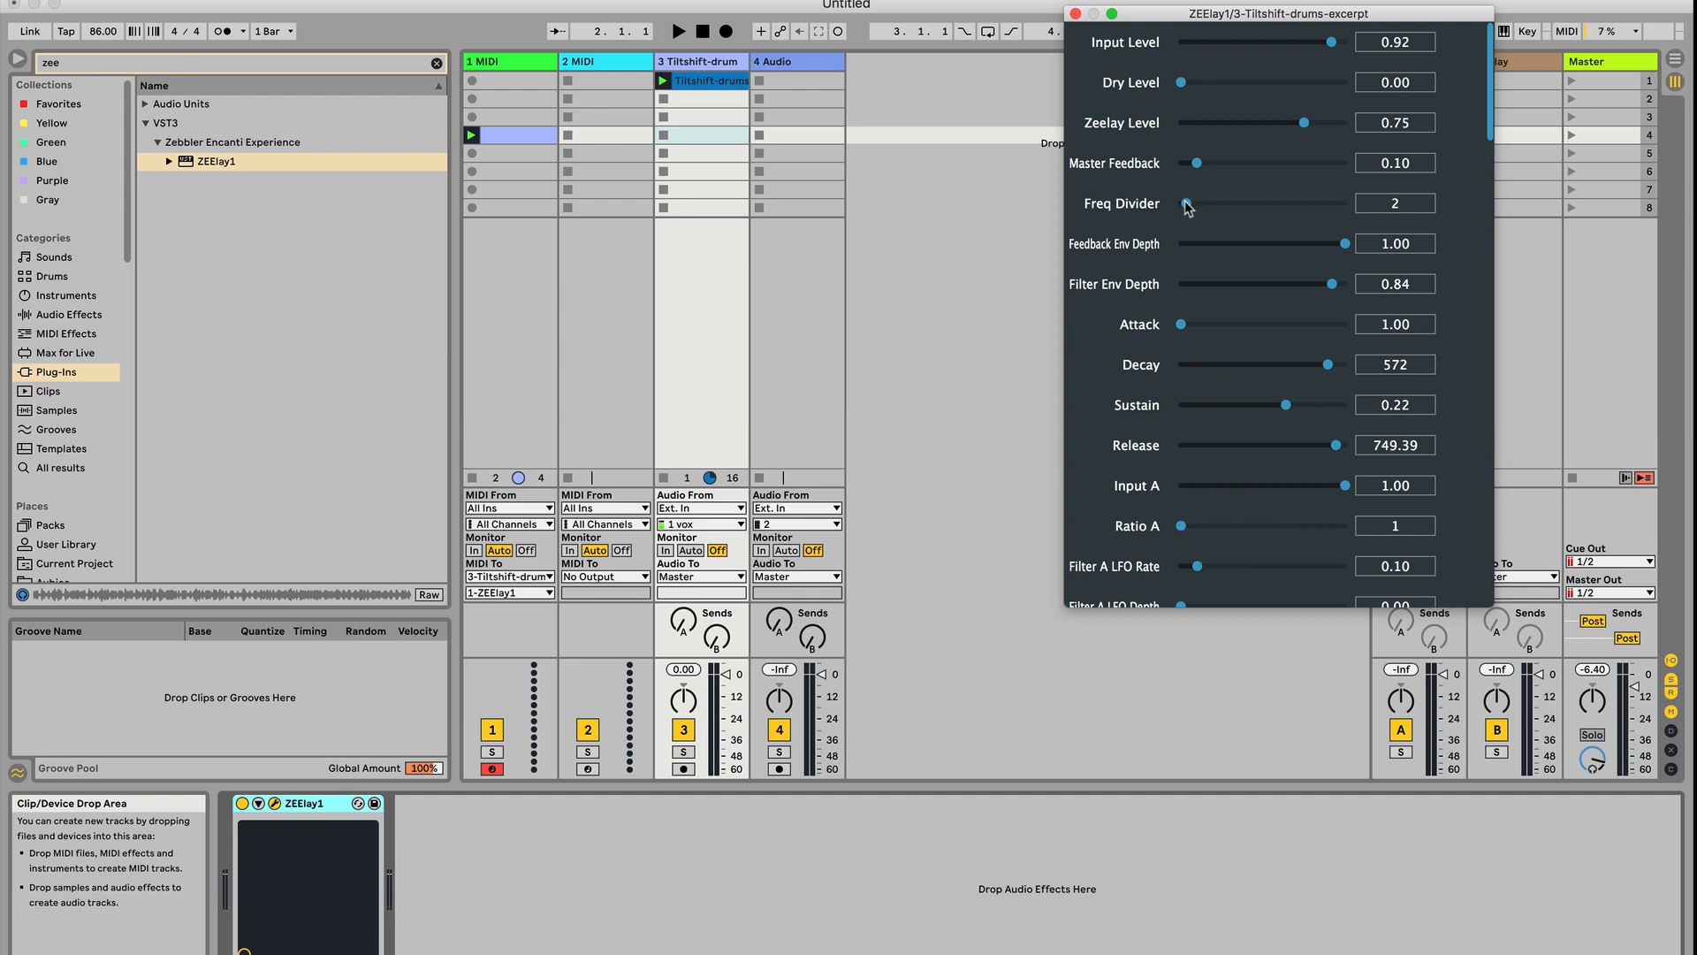
key(space)
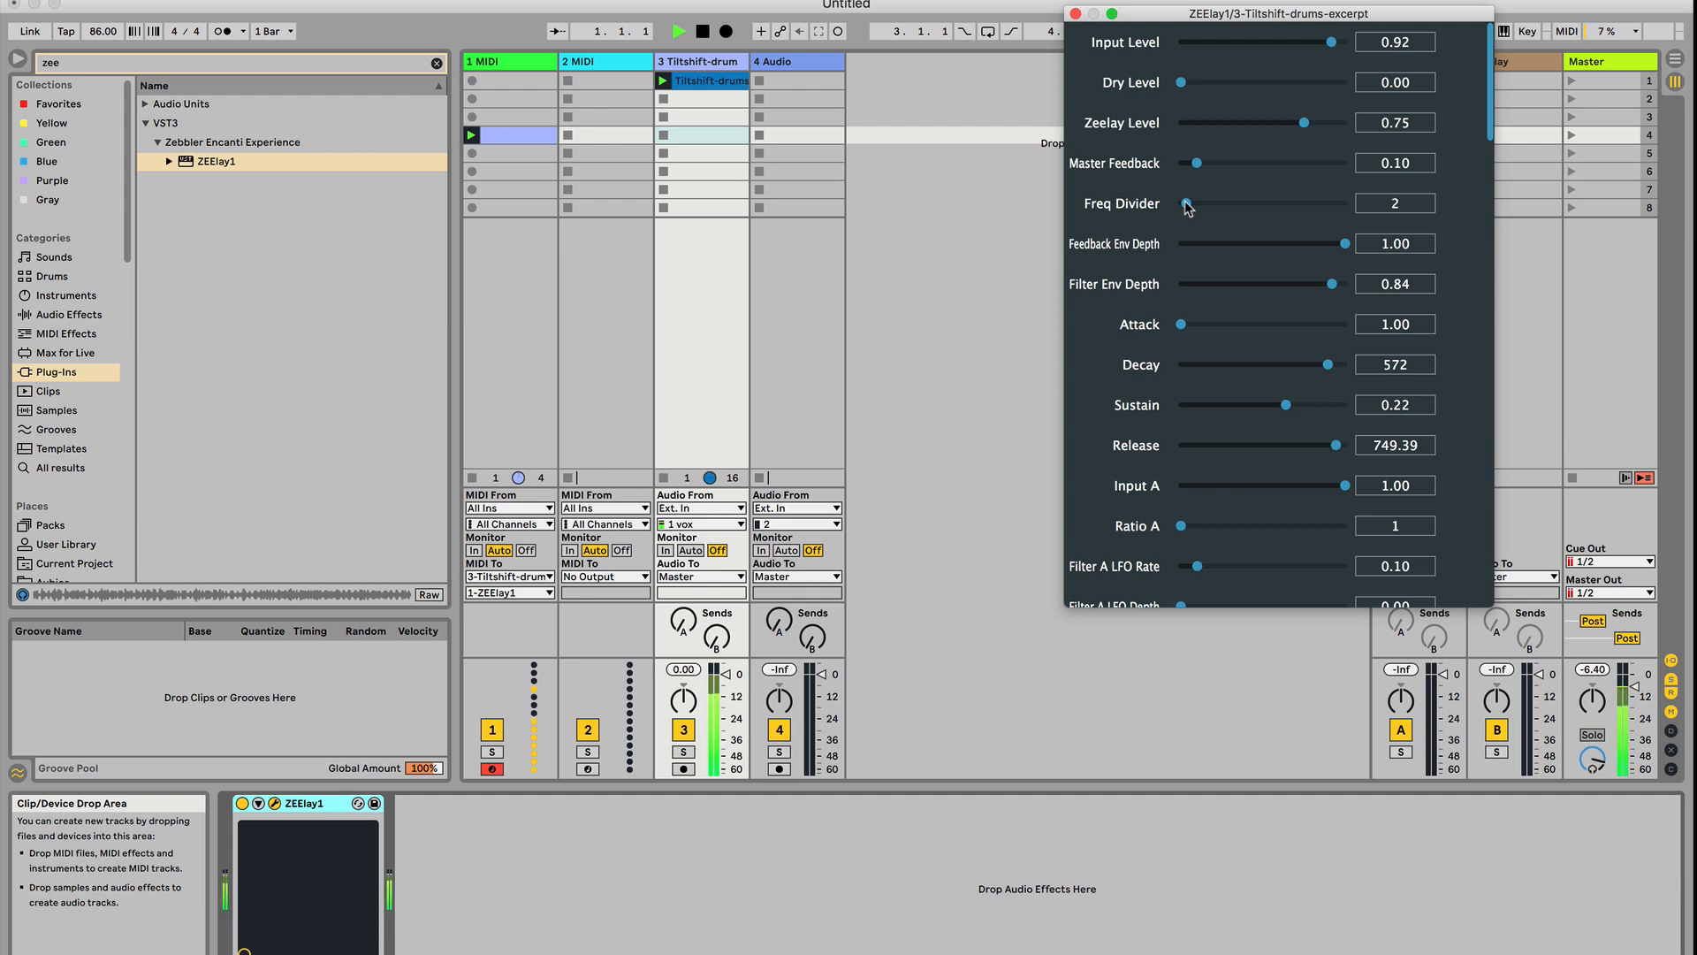
Raise the Freq Divider to 32 during playback, return it to 1 and stop the clips
drag(1188, 206, 1368, 210)
key(space)
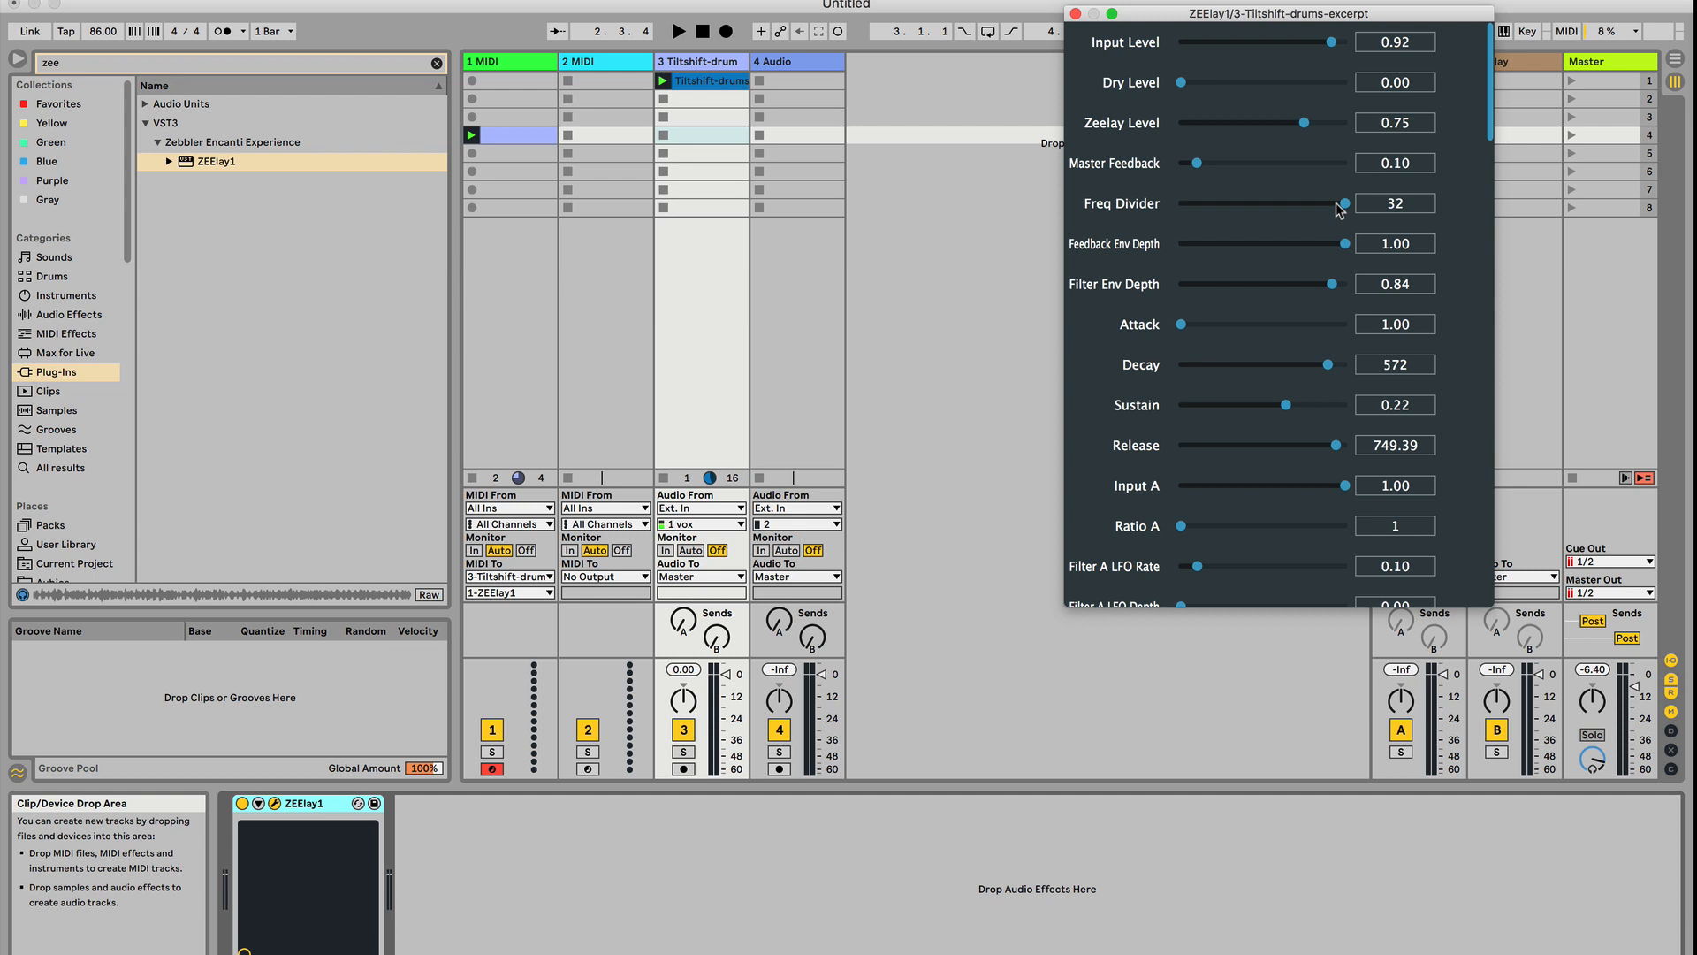
key(space)
drag(1341, 208, 1174, 209)
key(space)
Set Filter A LFO Depth to 0.92 and Input B to 0.98
scroll(1186, 294, down, 5)
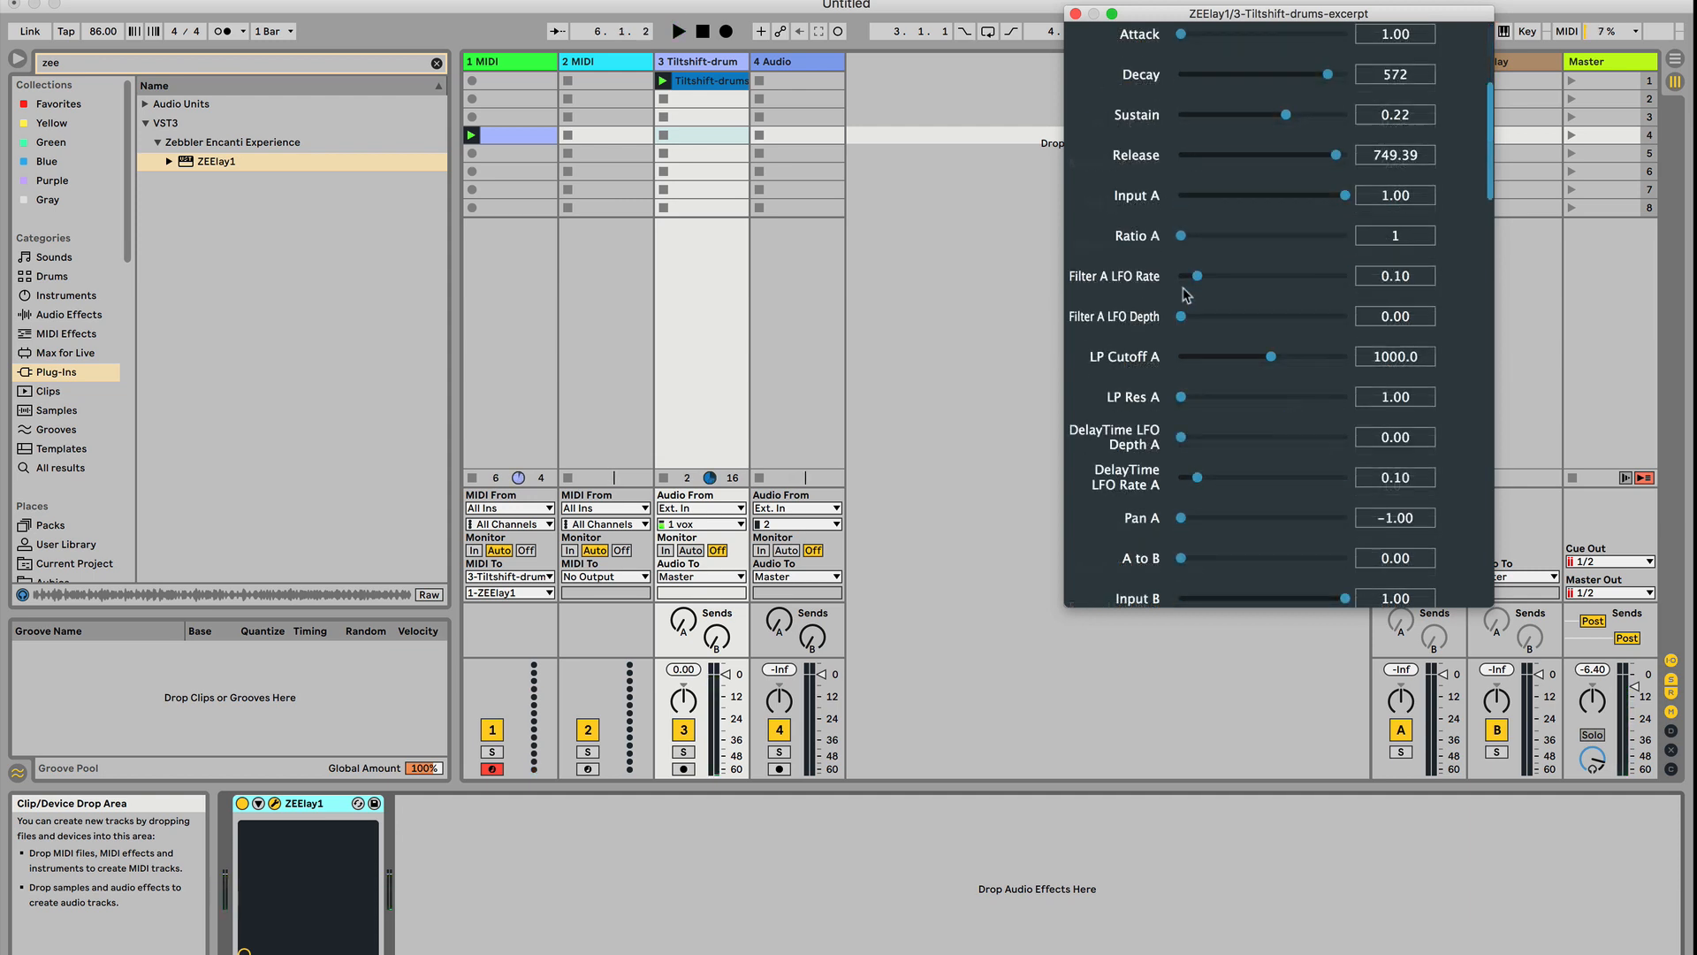
scroll(1136, 356, down, 1)
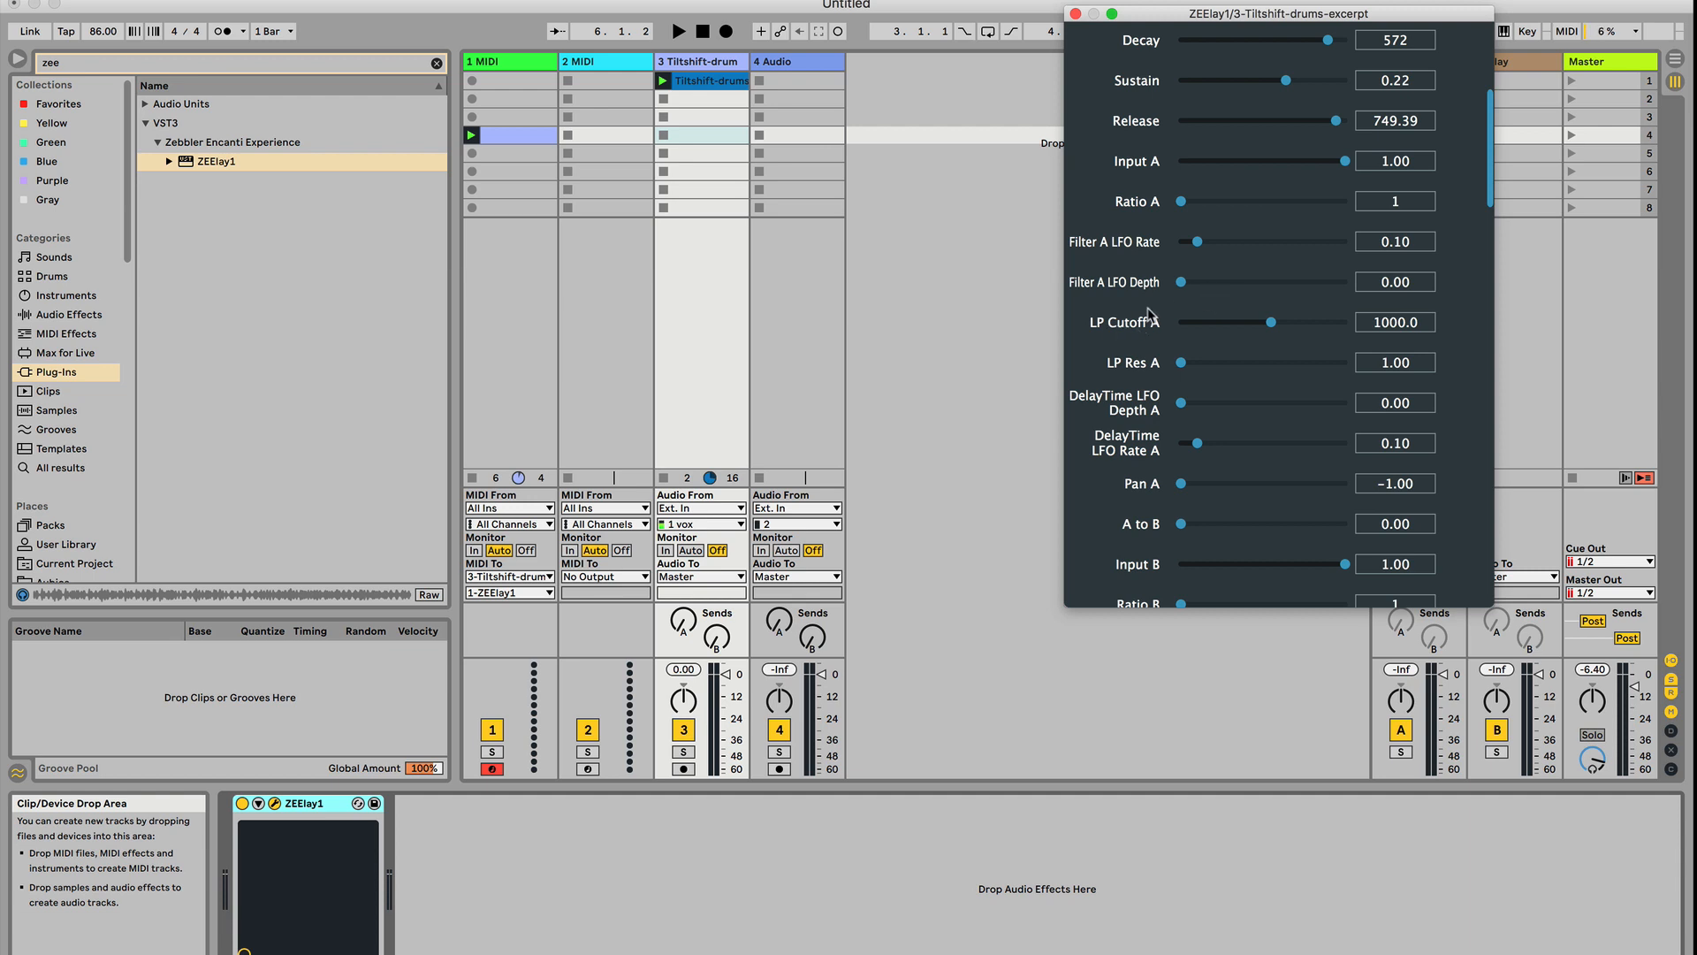
scroll(1160, 330, down, 1)
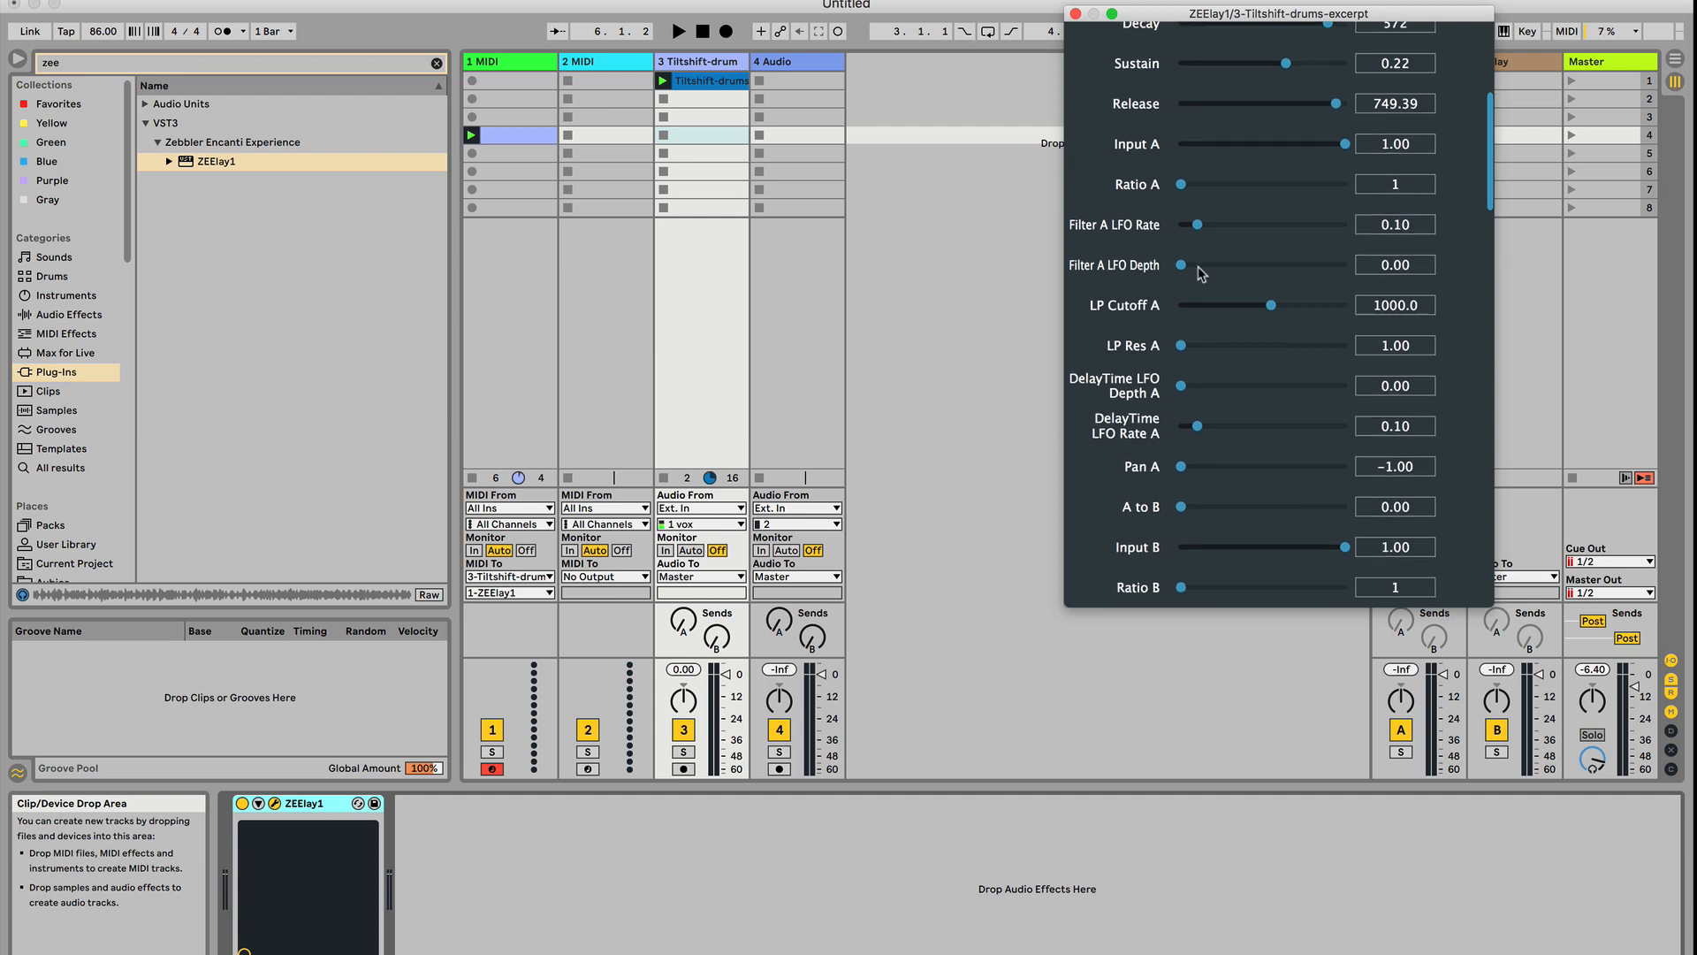
drag(1205, 267, 1196, 265)
scroll(1193, 416, down, 6)
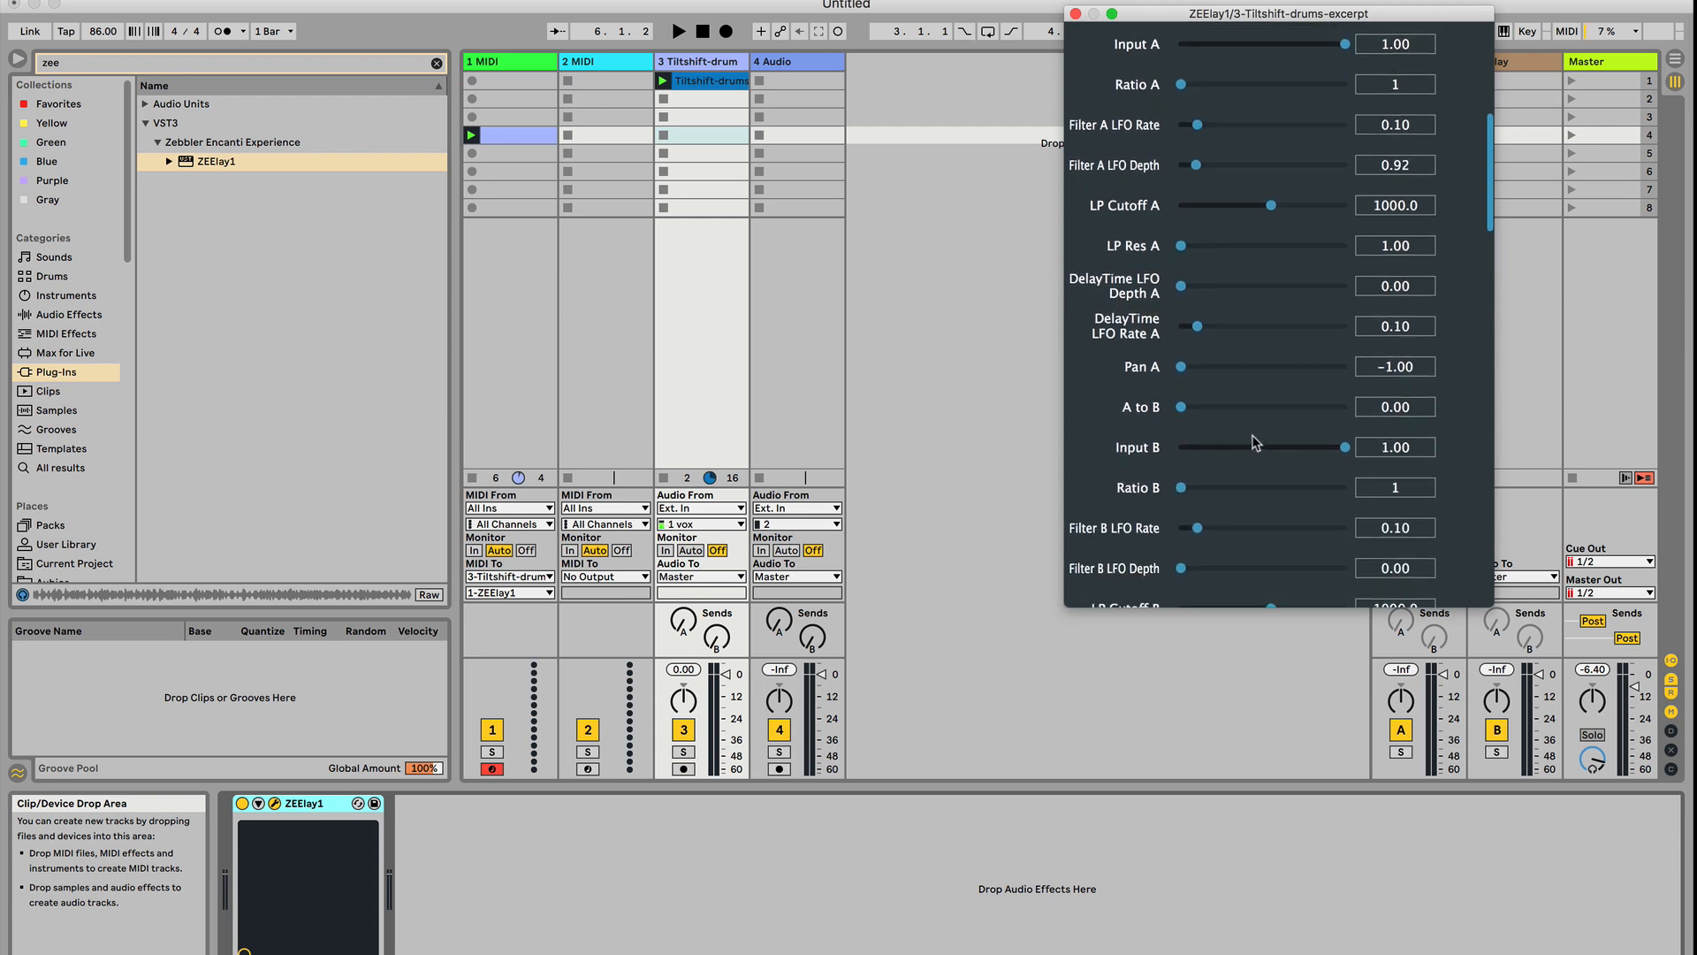
mouse_move(1343, 453)
mouse_down()
mouse_move(1318, 454)
mouse_move(1340, 453)
mouse_up()
Lower LP Cutoff B and LP Cutoff A to their minimum
scroll(1140, 493, down, 15)
mouse_move(1273, 351)
mouse_down()
mouse_move(1256, 358)
mouse_move(1280, 357)
mouse_up()
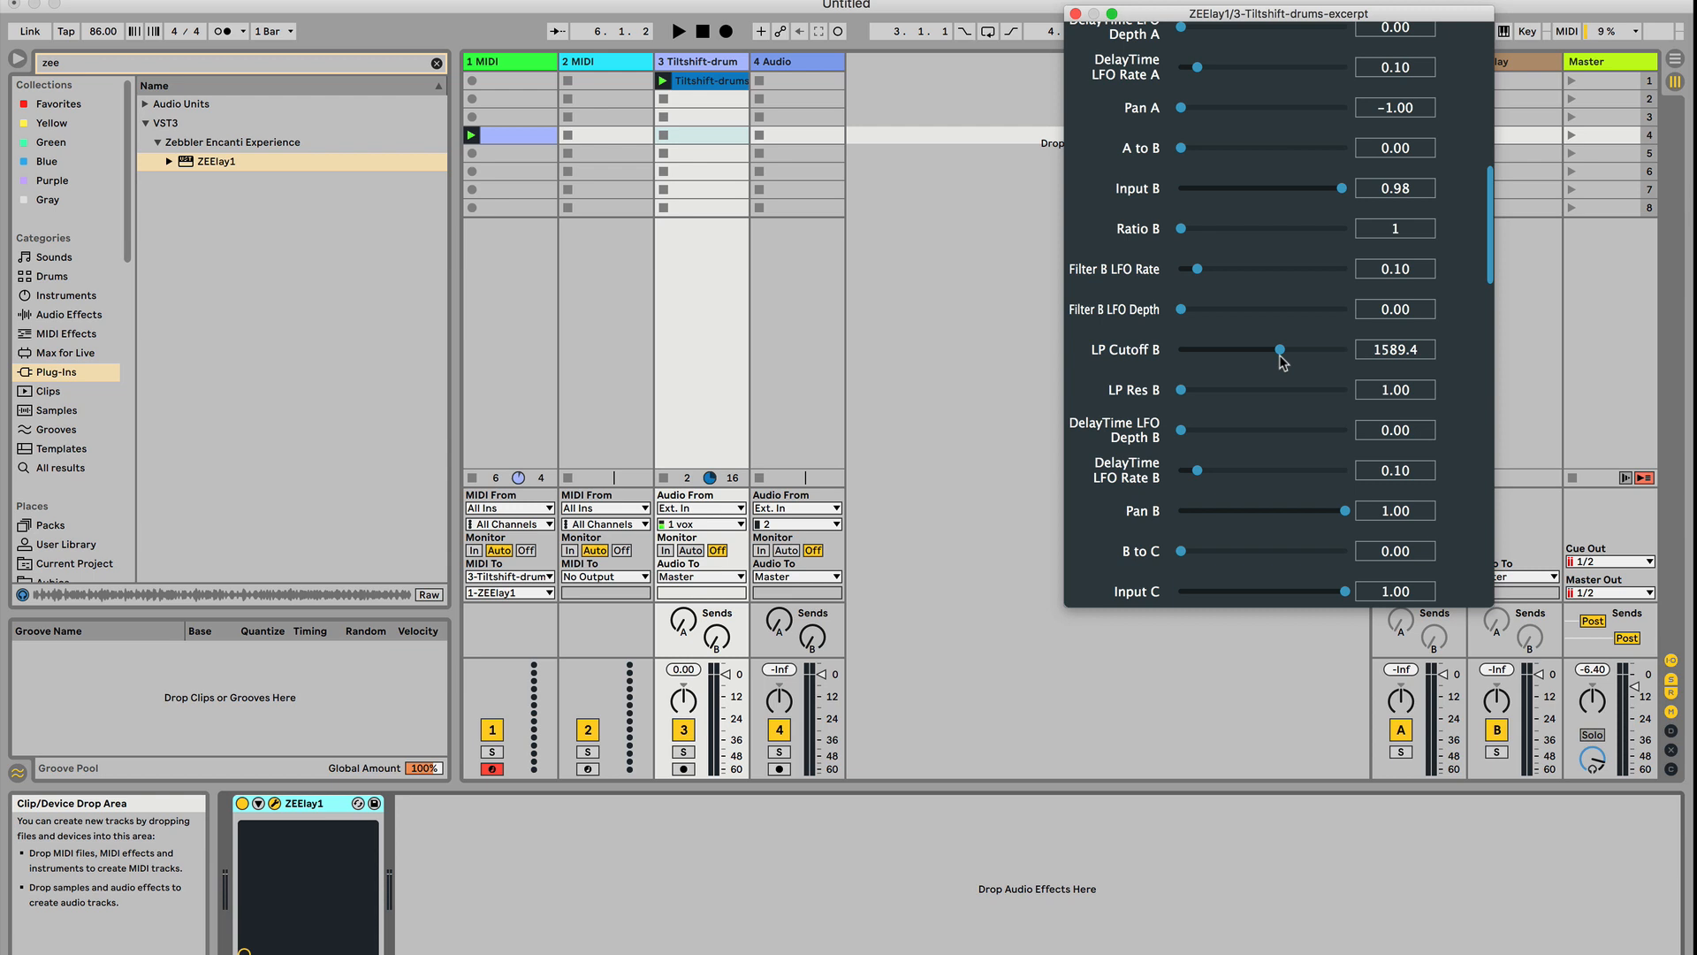
drag(1282, 351, 1151, 341)
scroll(1151, 331, up, 15)
drag(1239, 226, 1160, 223)
Lower LP Cutoff C to its minimum and LP Cutoff D to 20.0
scroll(1156, 449, down, 20)
scroll(1155, 449, down, 15)
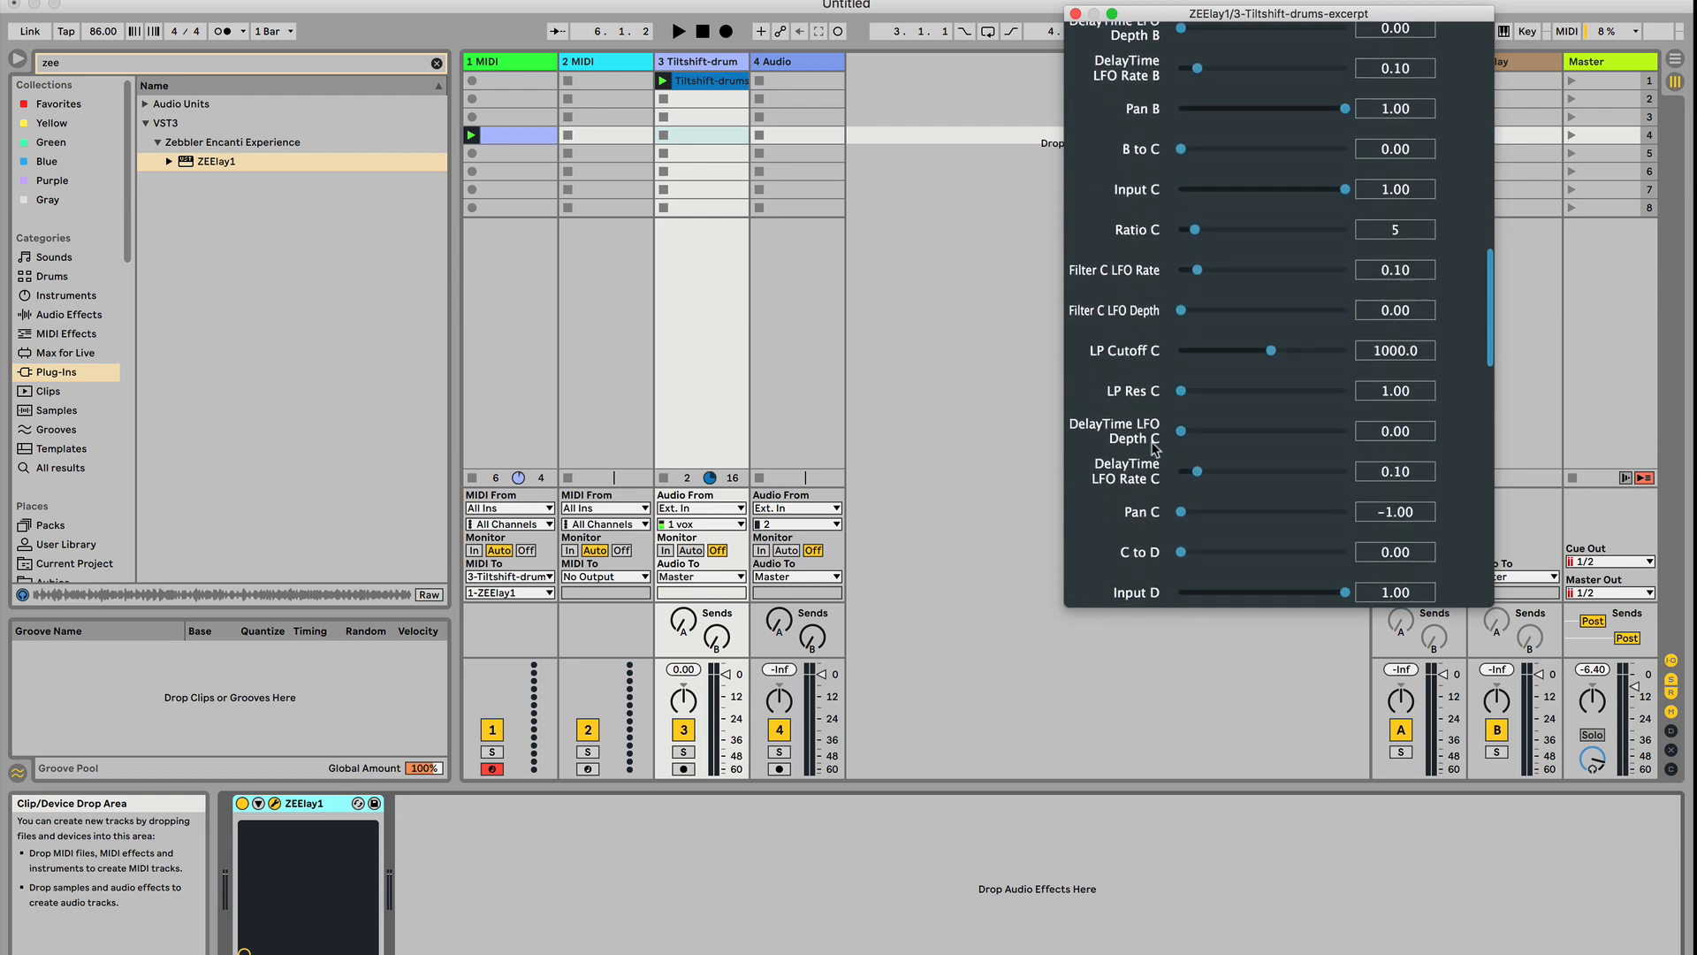
drag(1210, 295, 1112, 295)
scroll(1112, 411, down, 18)
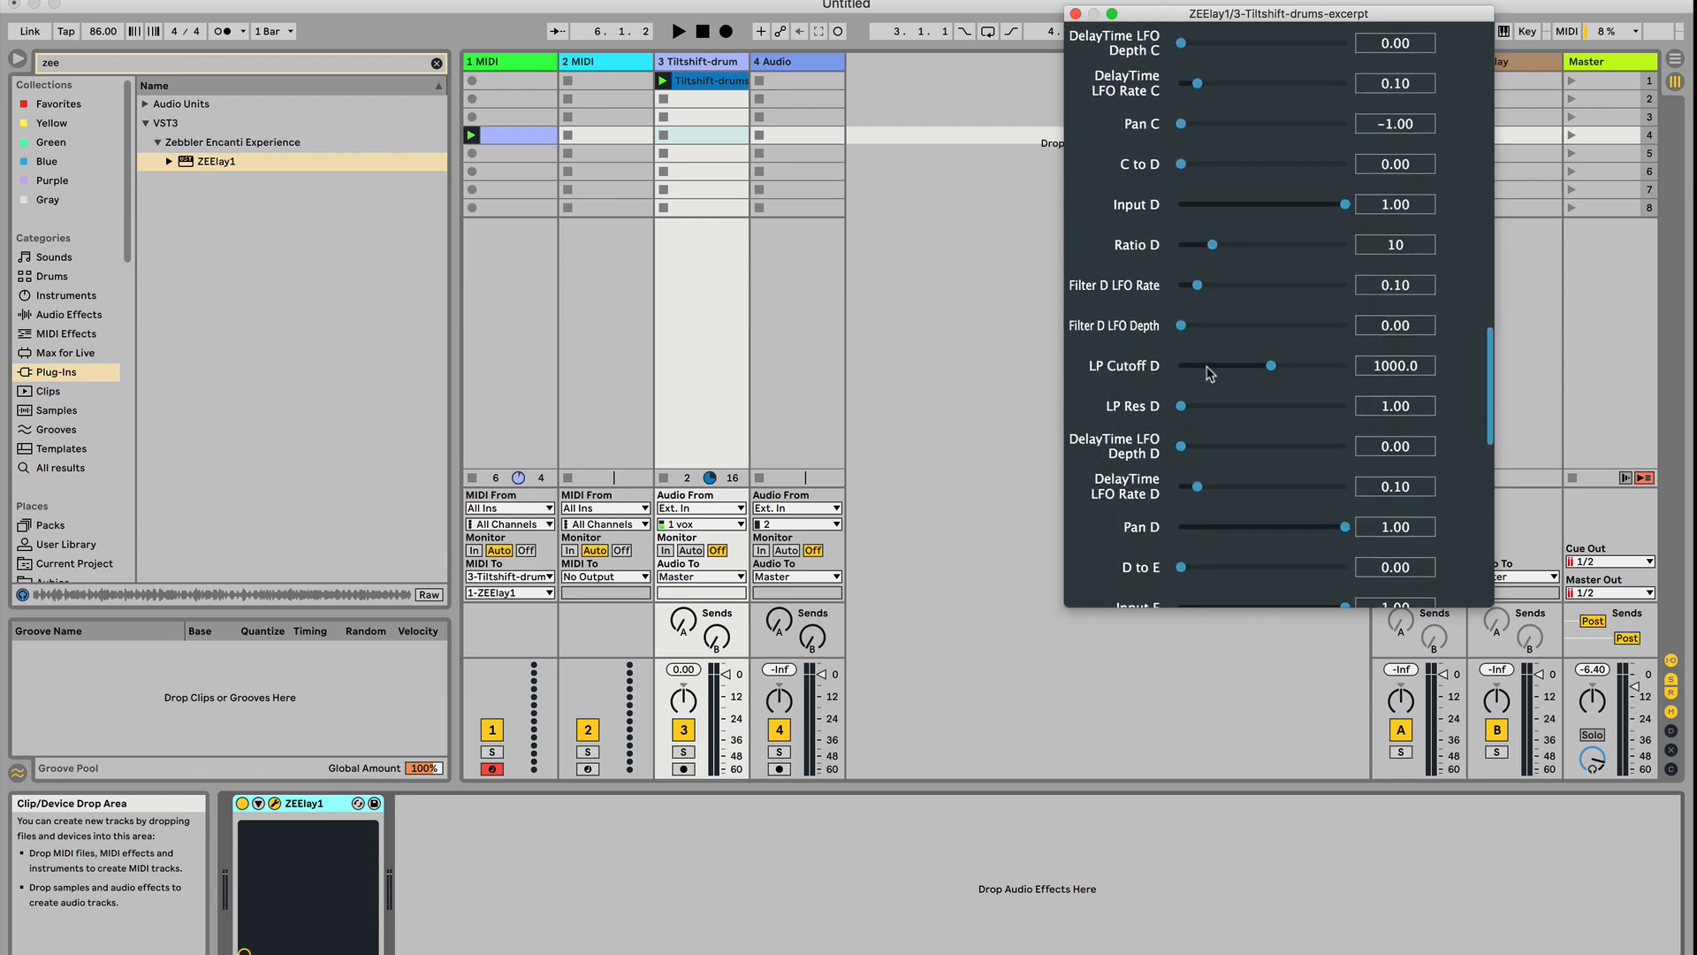
drag(1229, 372, 1141, 372)
scroll(1150, 428, down, 10)
scroll(1147, 426, down, 10)
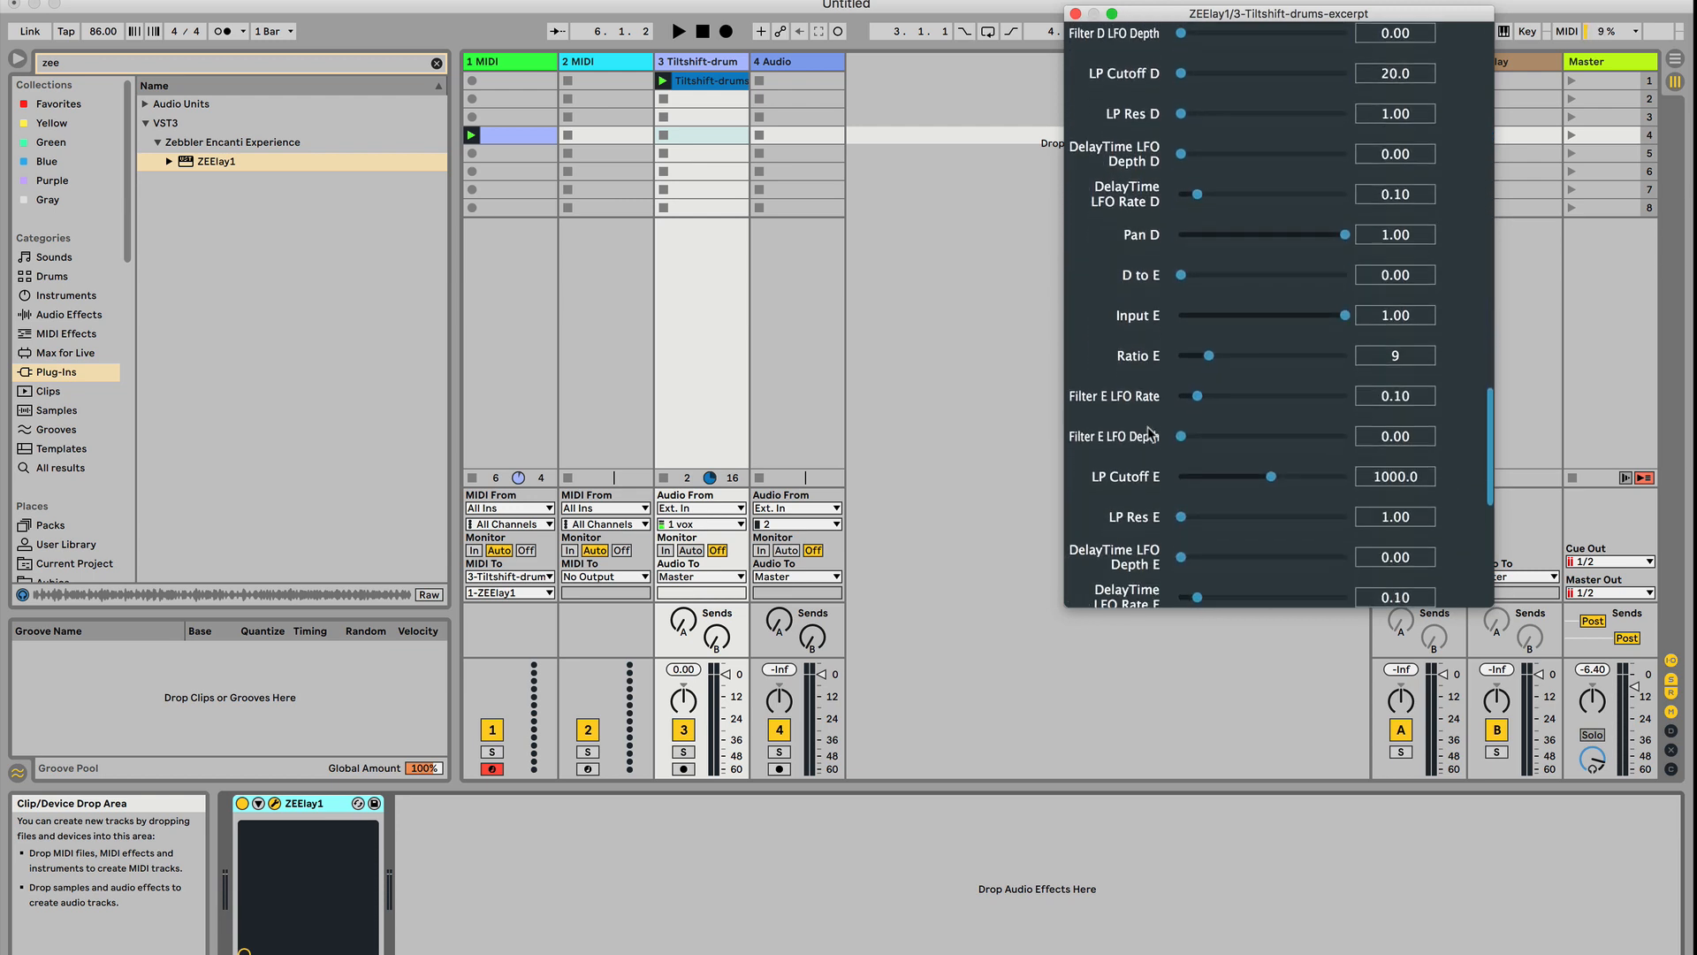
Set Filter Env Depth to 0.57 and Feedback Env Depth to 0.52 during playback, and stop the clips
scroll(1142, 349, up, 20)
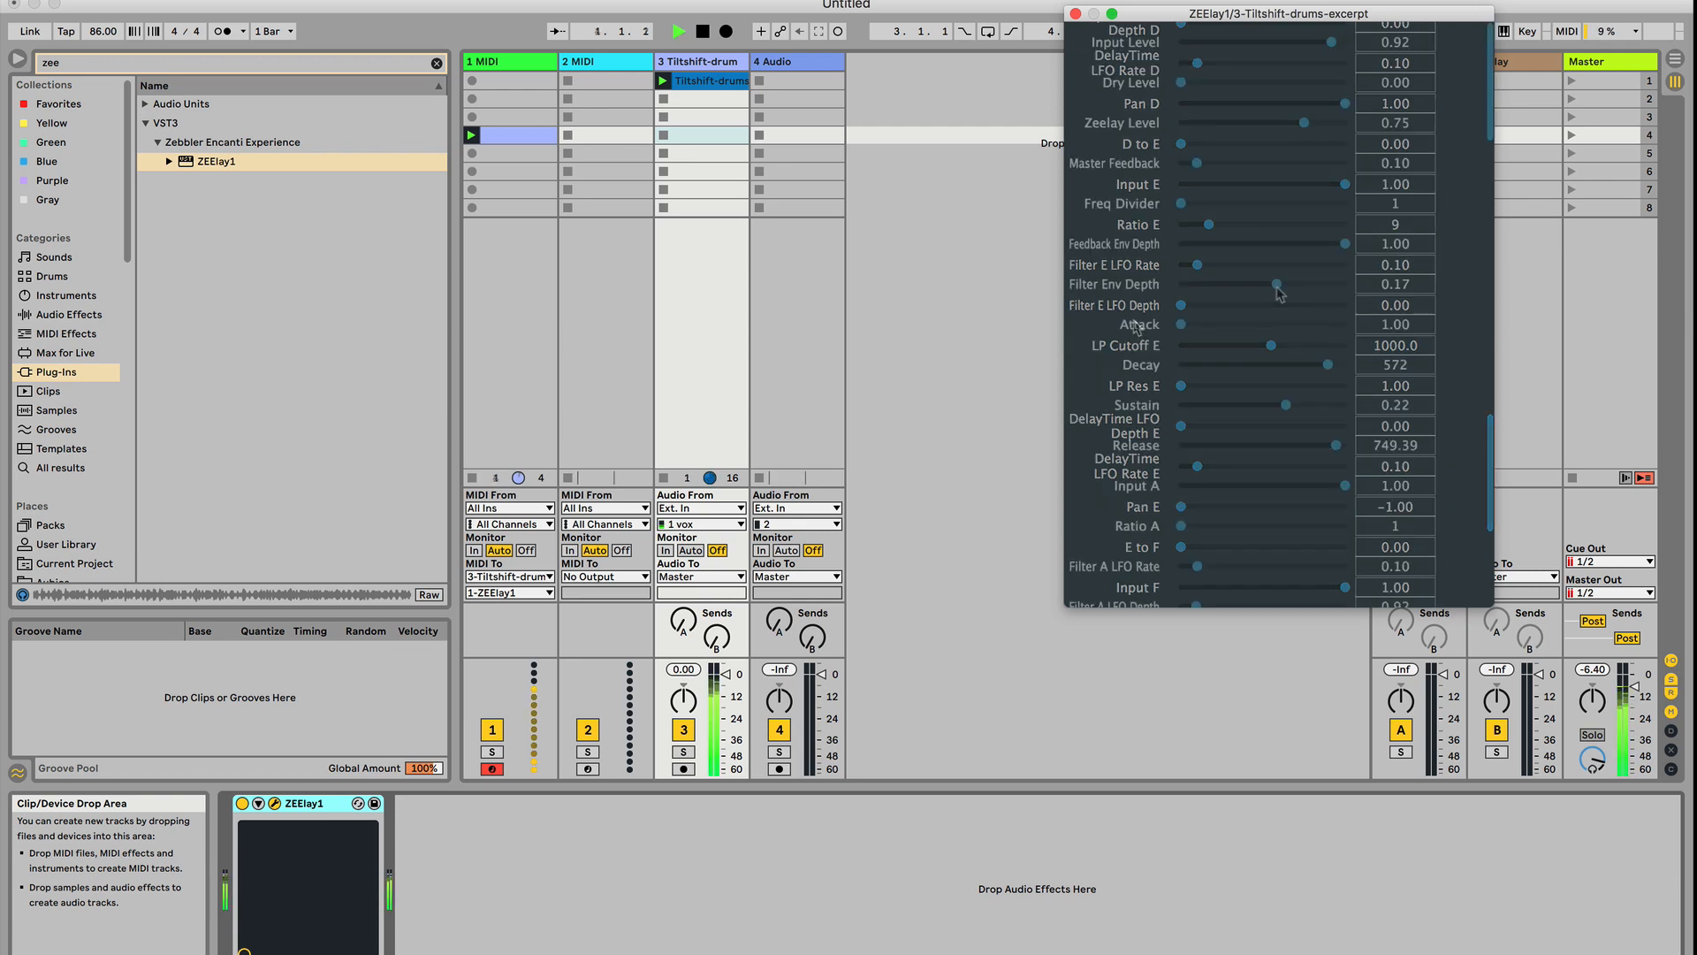
key(space)
drag(1278, 251, 1313, 290)
key(space)
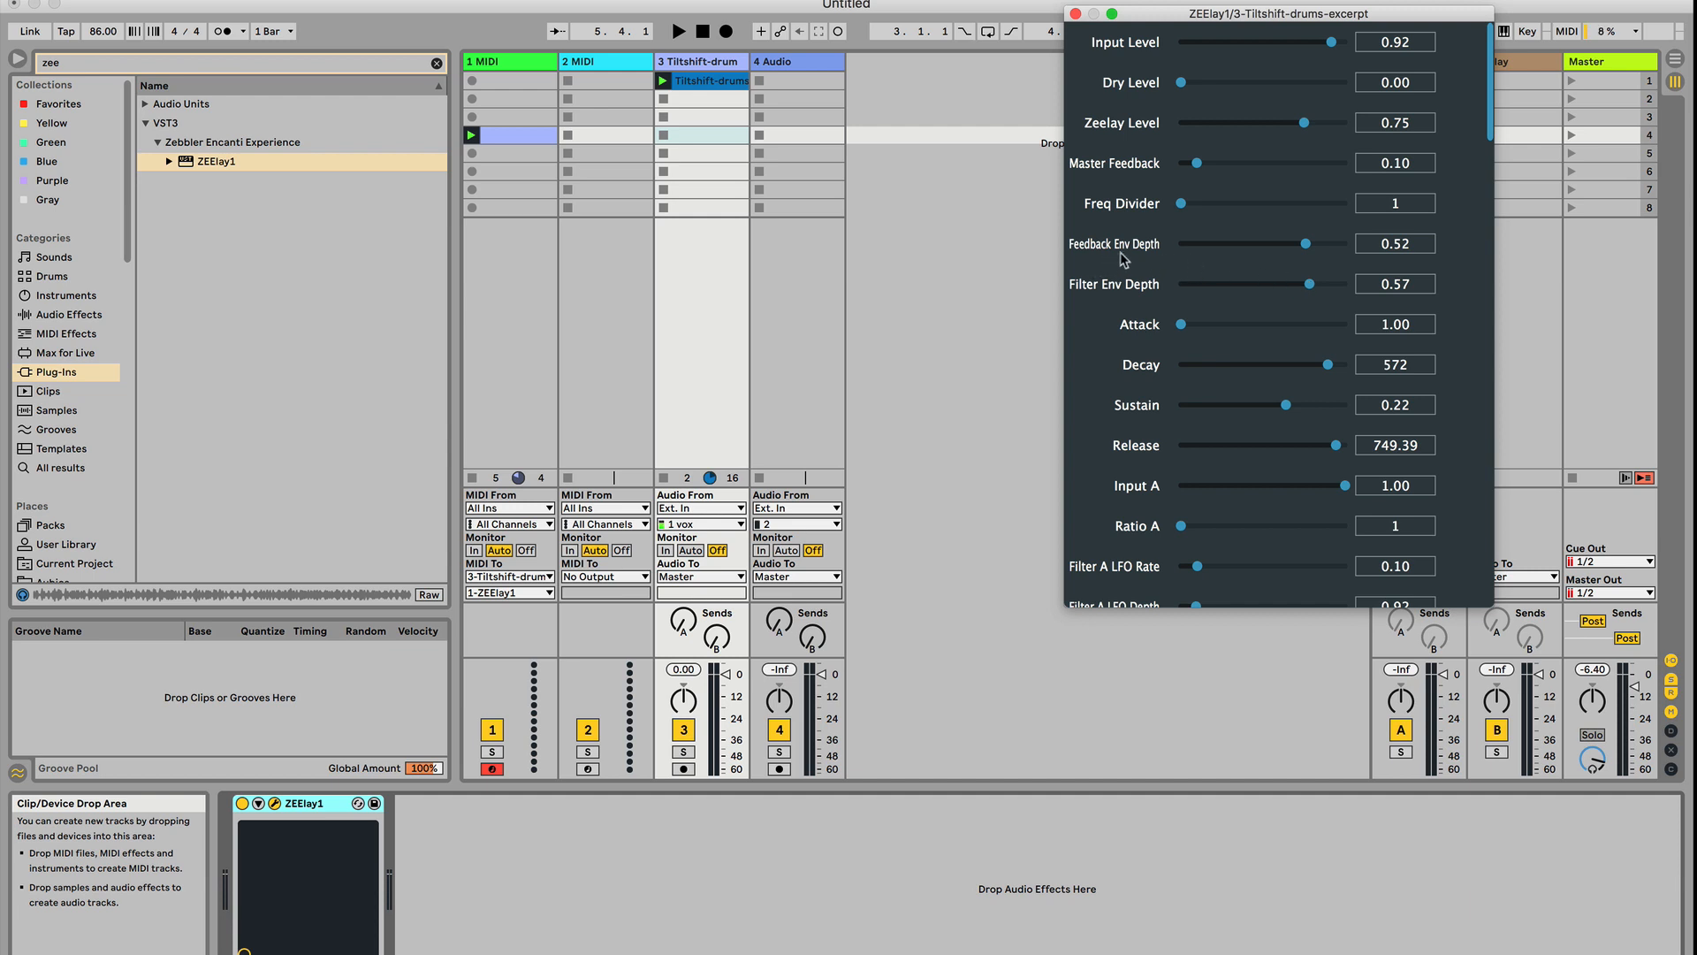
Set Feedback Env Depth to -0.40 and Master Feedback to 0.96, and start playback
drag(1317, 244, 1229, 257)
drag(1198, 165, 1341, 167)
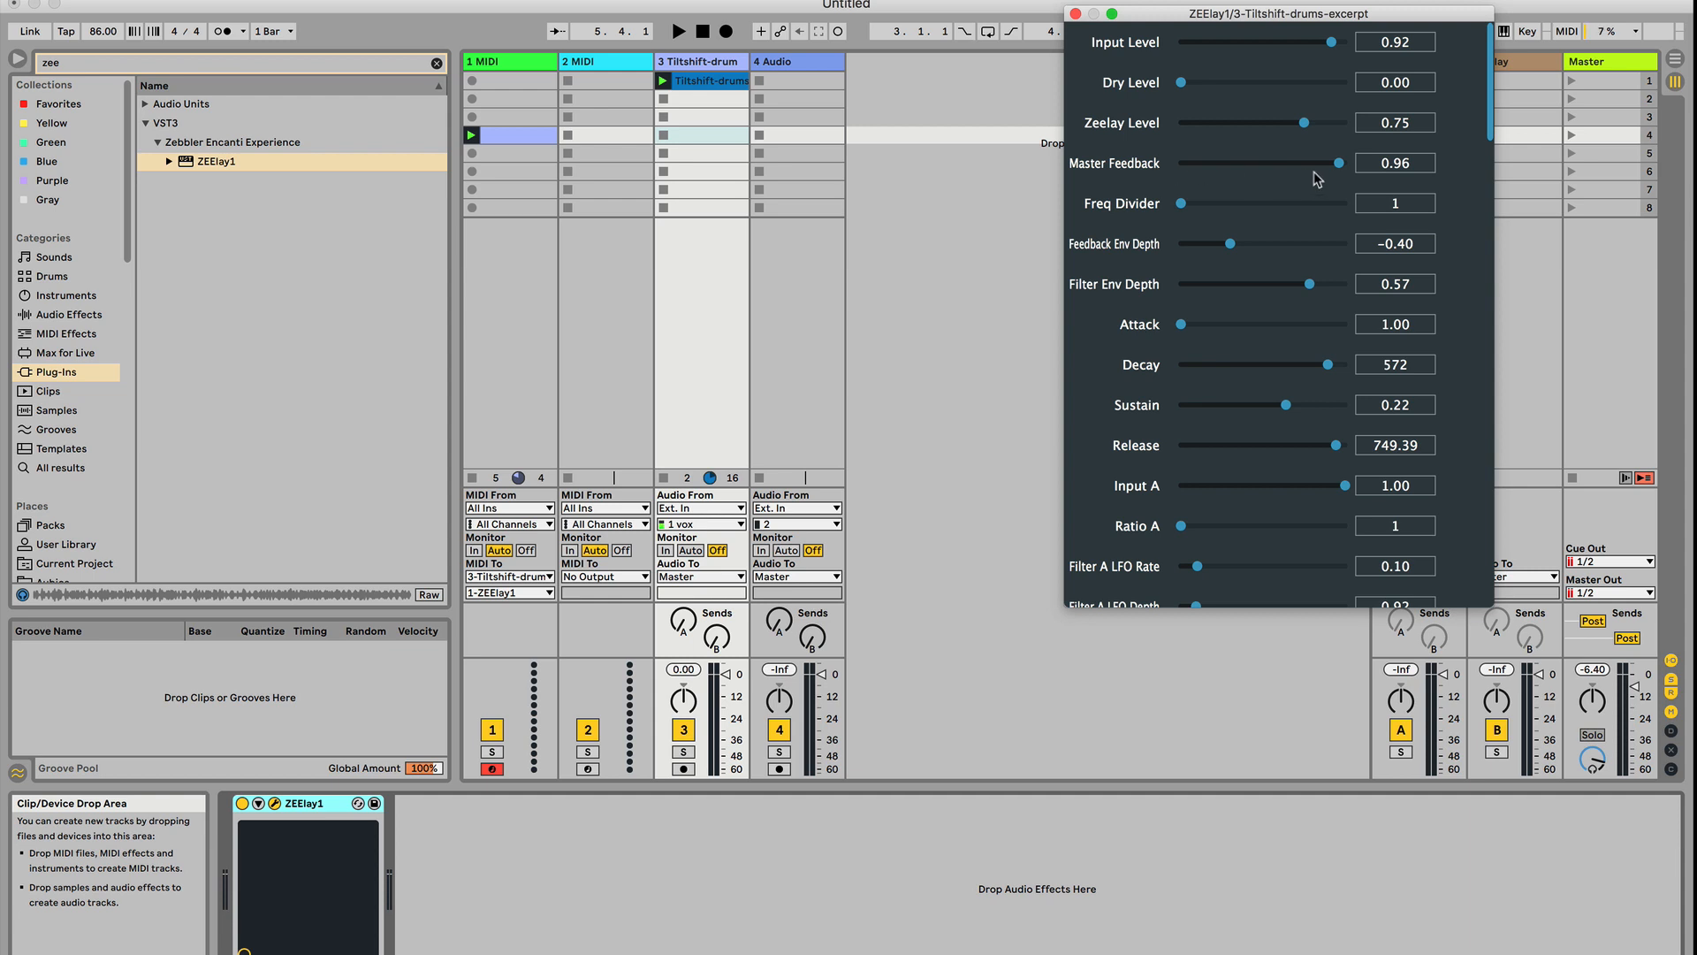
key(space)
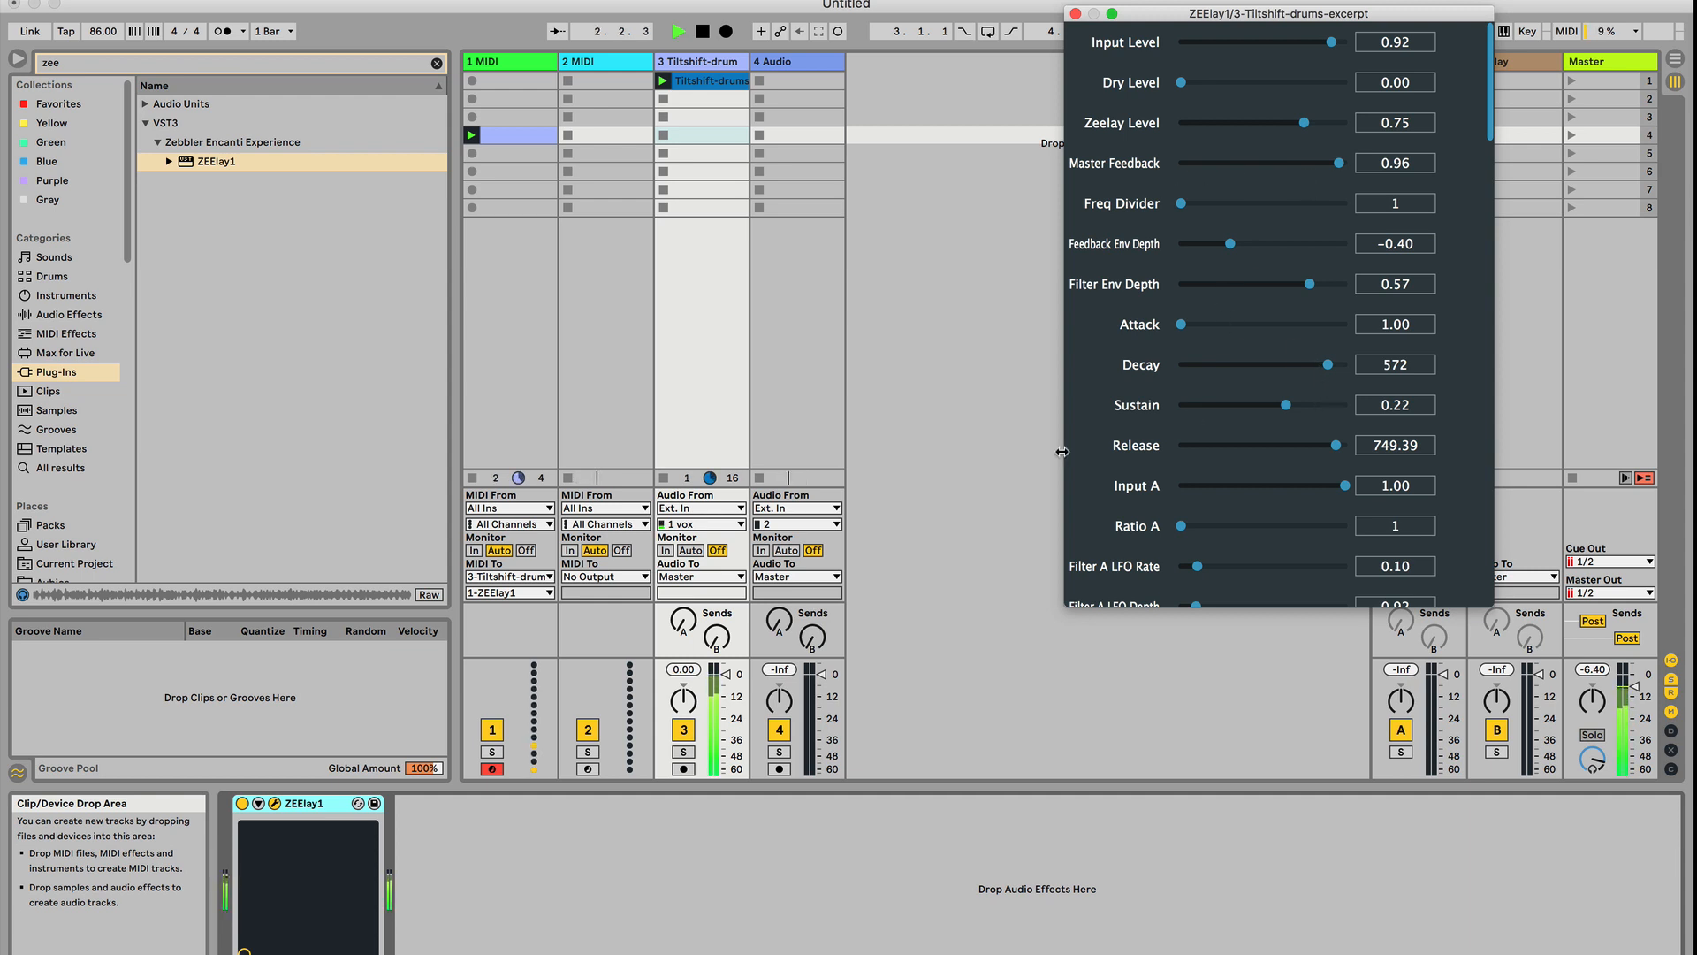
Open the MIDI clip on track 1 and stretch it to half tempo, doubling its note lengths
click(992, 887)
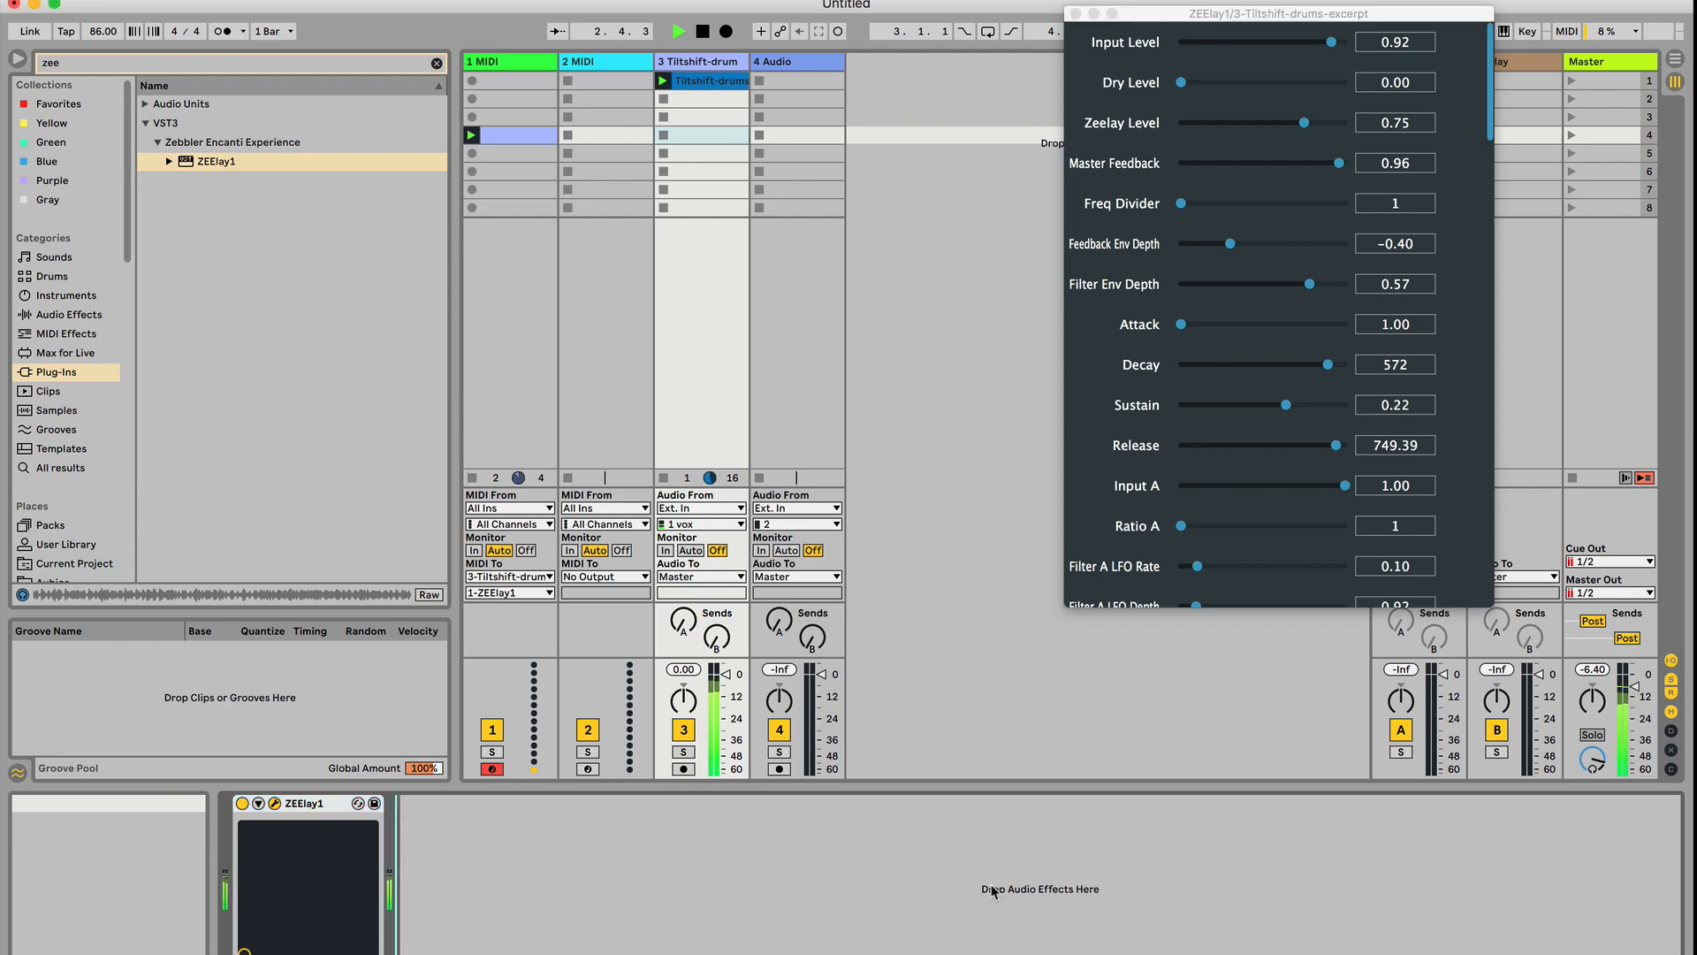
double_click(541, 134)
click(522, 625)
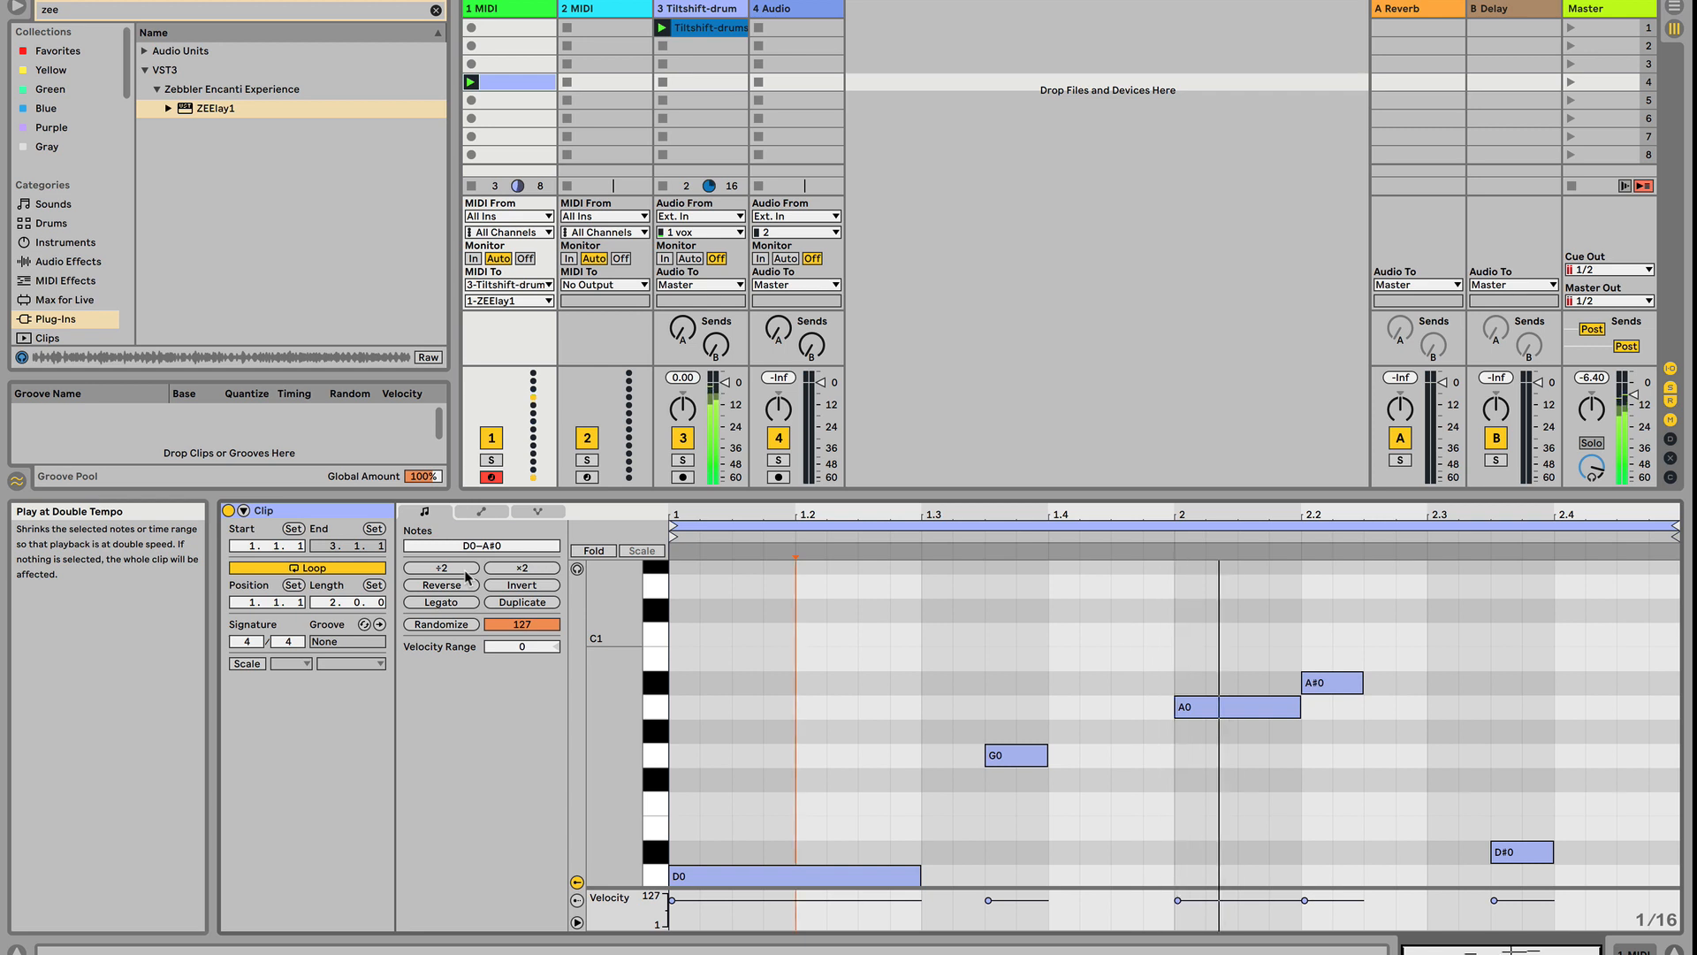
Copy the long D0 note at the start of the MIDI clip up to G0
scroll(694, 702, down, 3)
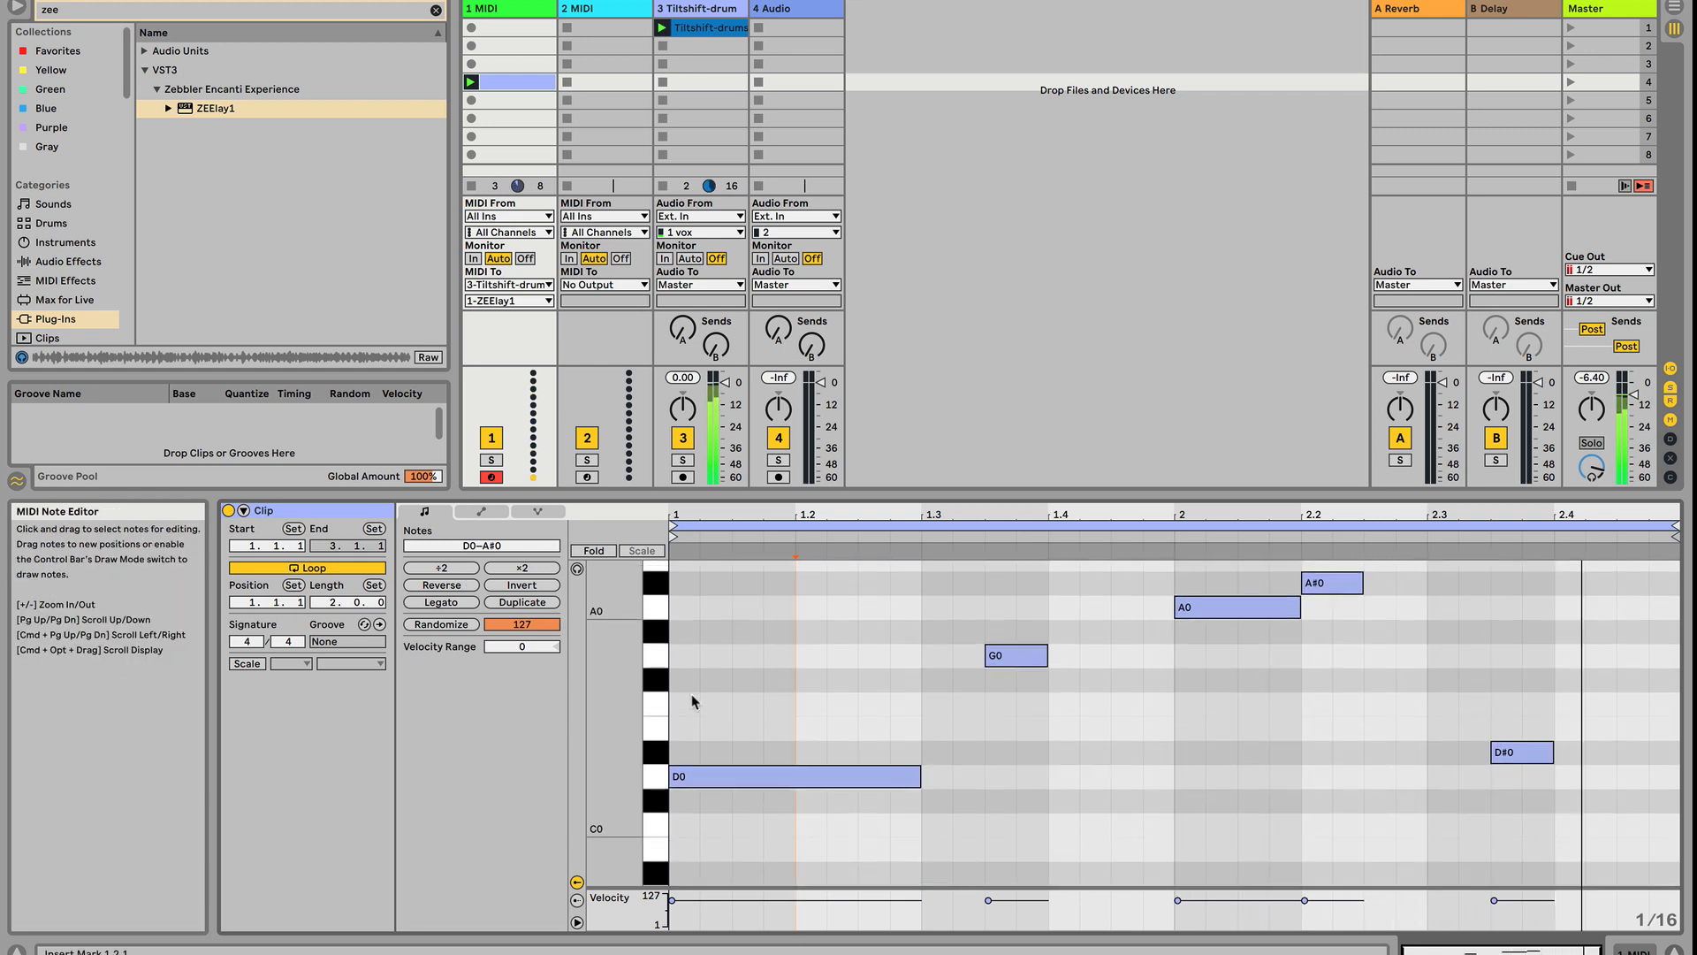
scroll(694, 702, up, 2)
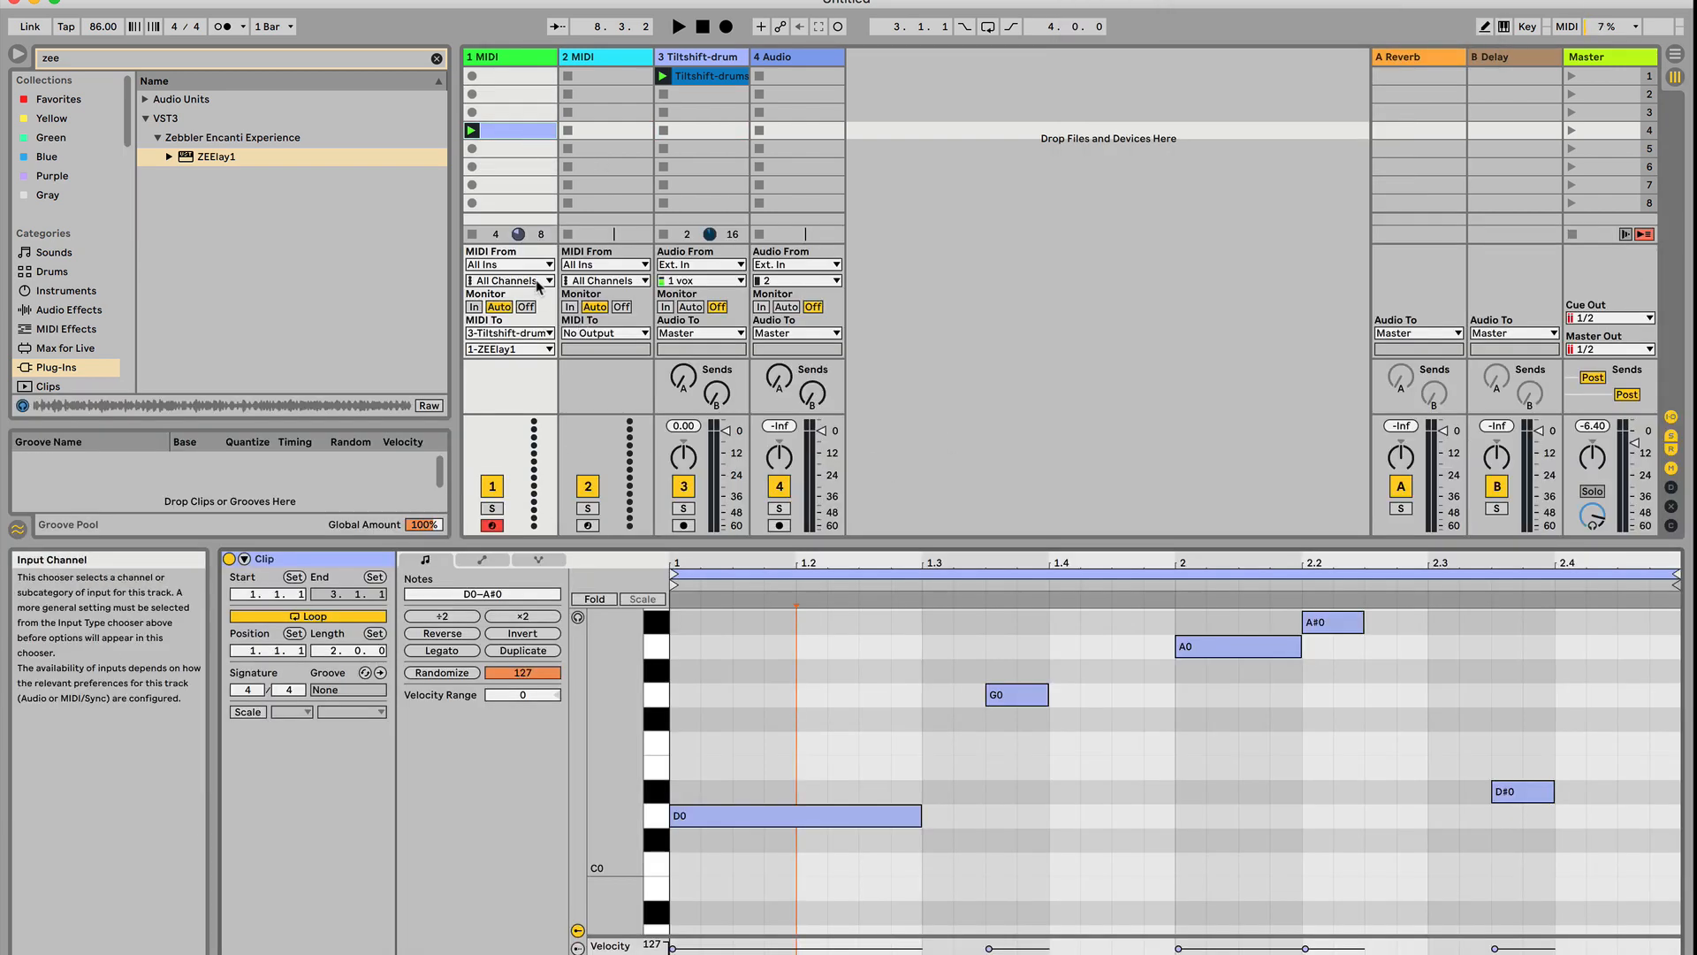
click(819, 815)
drag(818, 814, 814, 692)
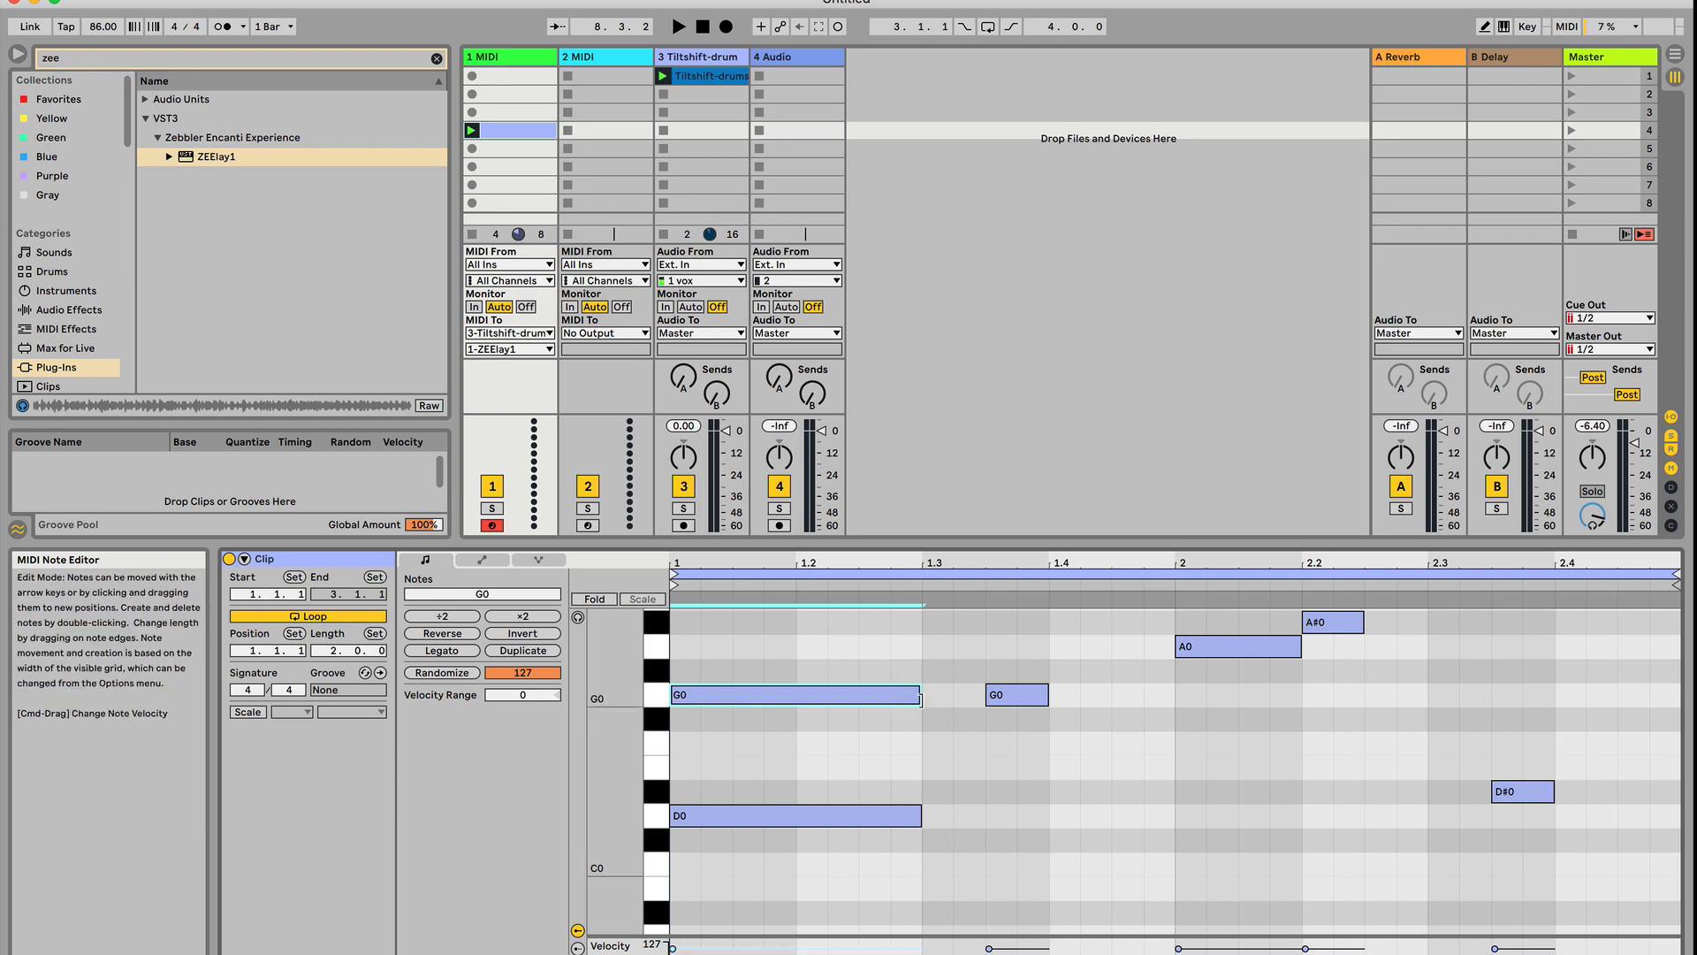
Browse the MIDI effects without a search filter and load the Arpeggiator onto track 1
click(89, 329)
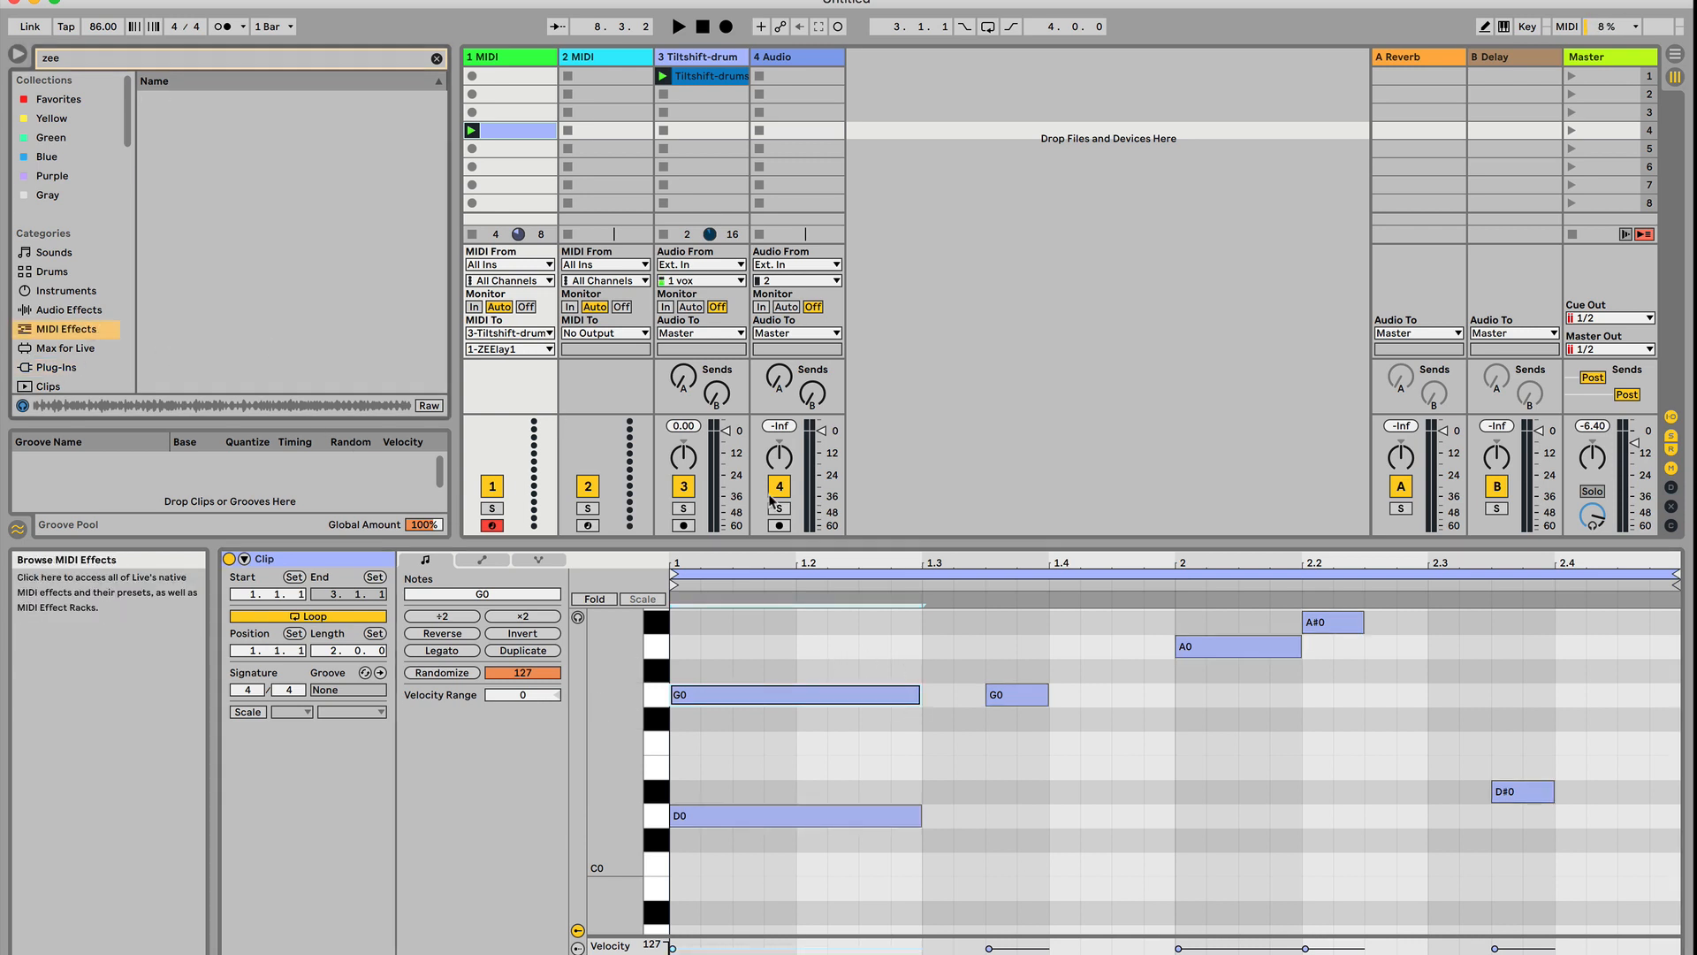
scroll(763, 619, up, 3)
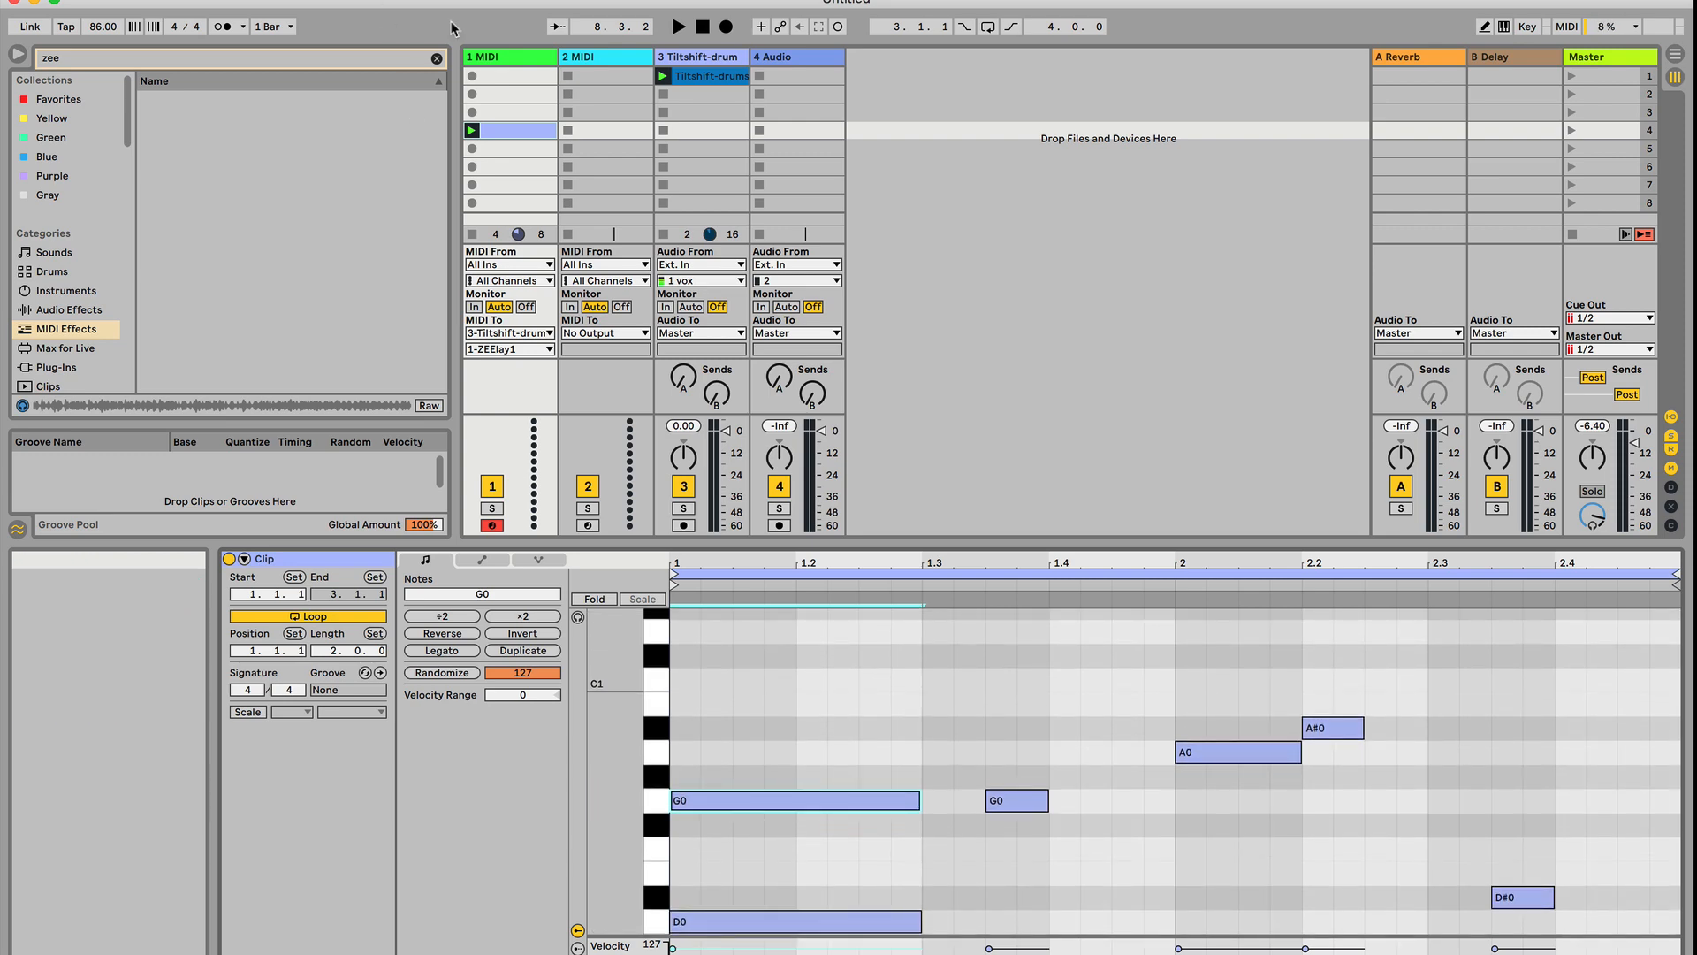
click(437, 58)
double_click(223, 104)
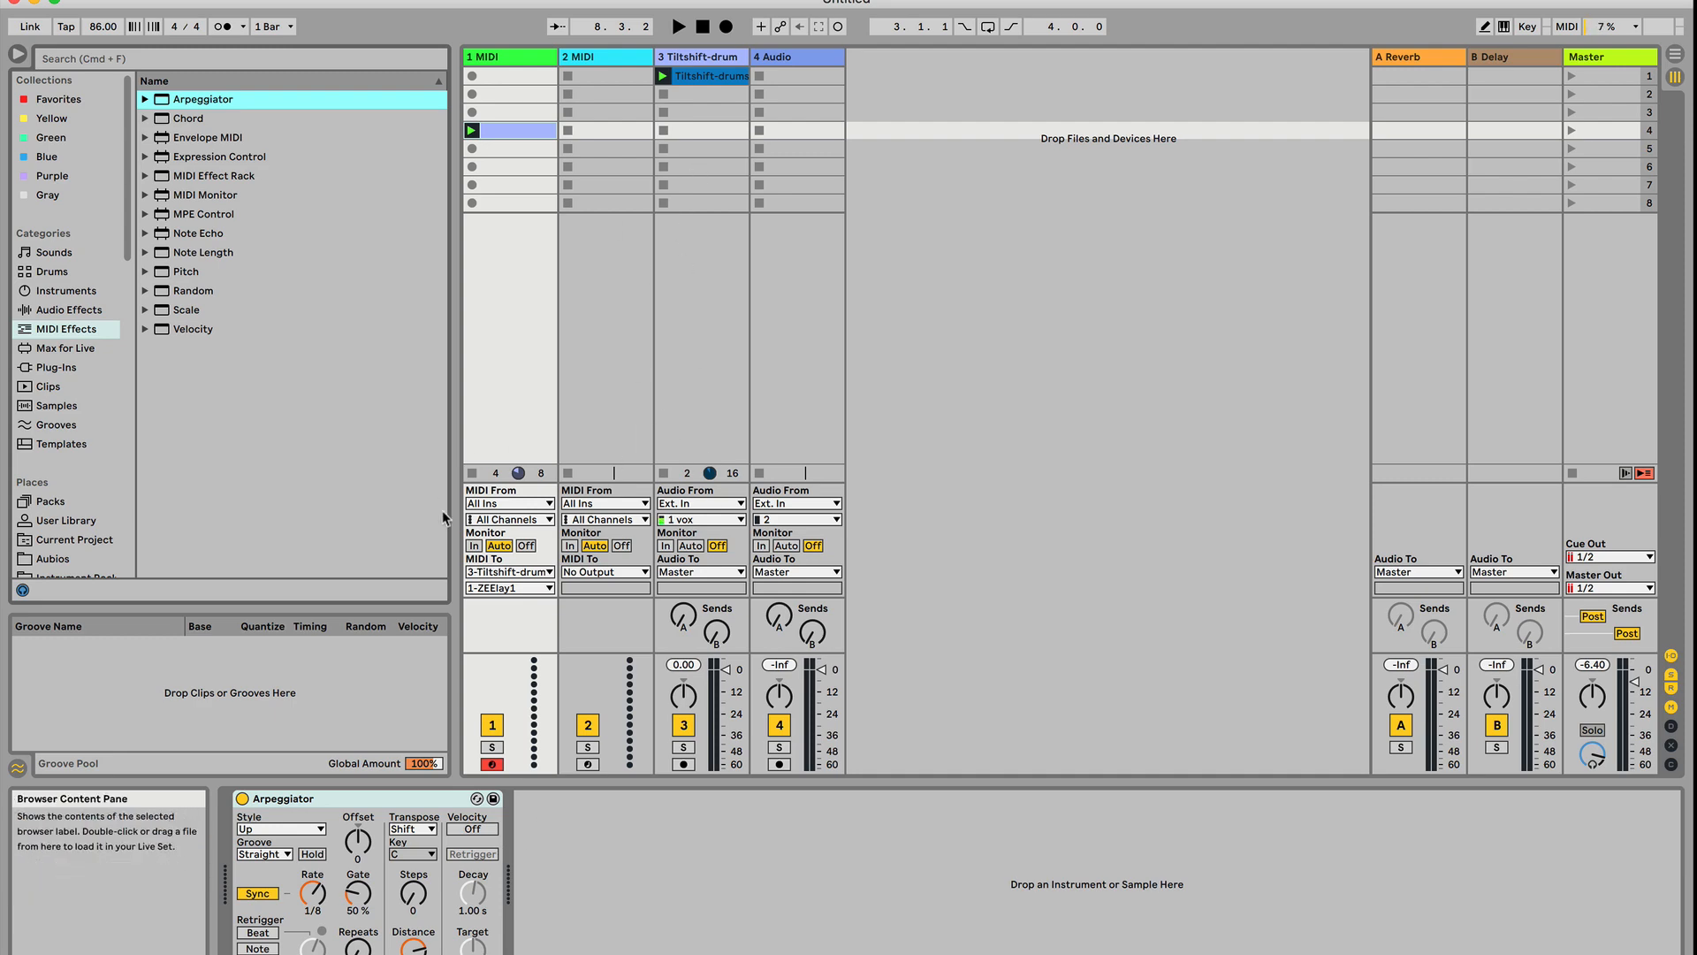
Reopen the MIDI clip on track 1 and loop only its first two beats
double_click(517, 131)
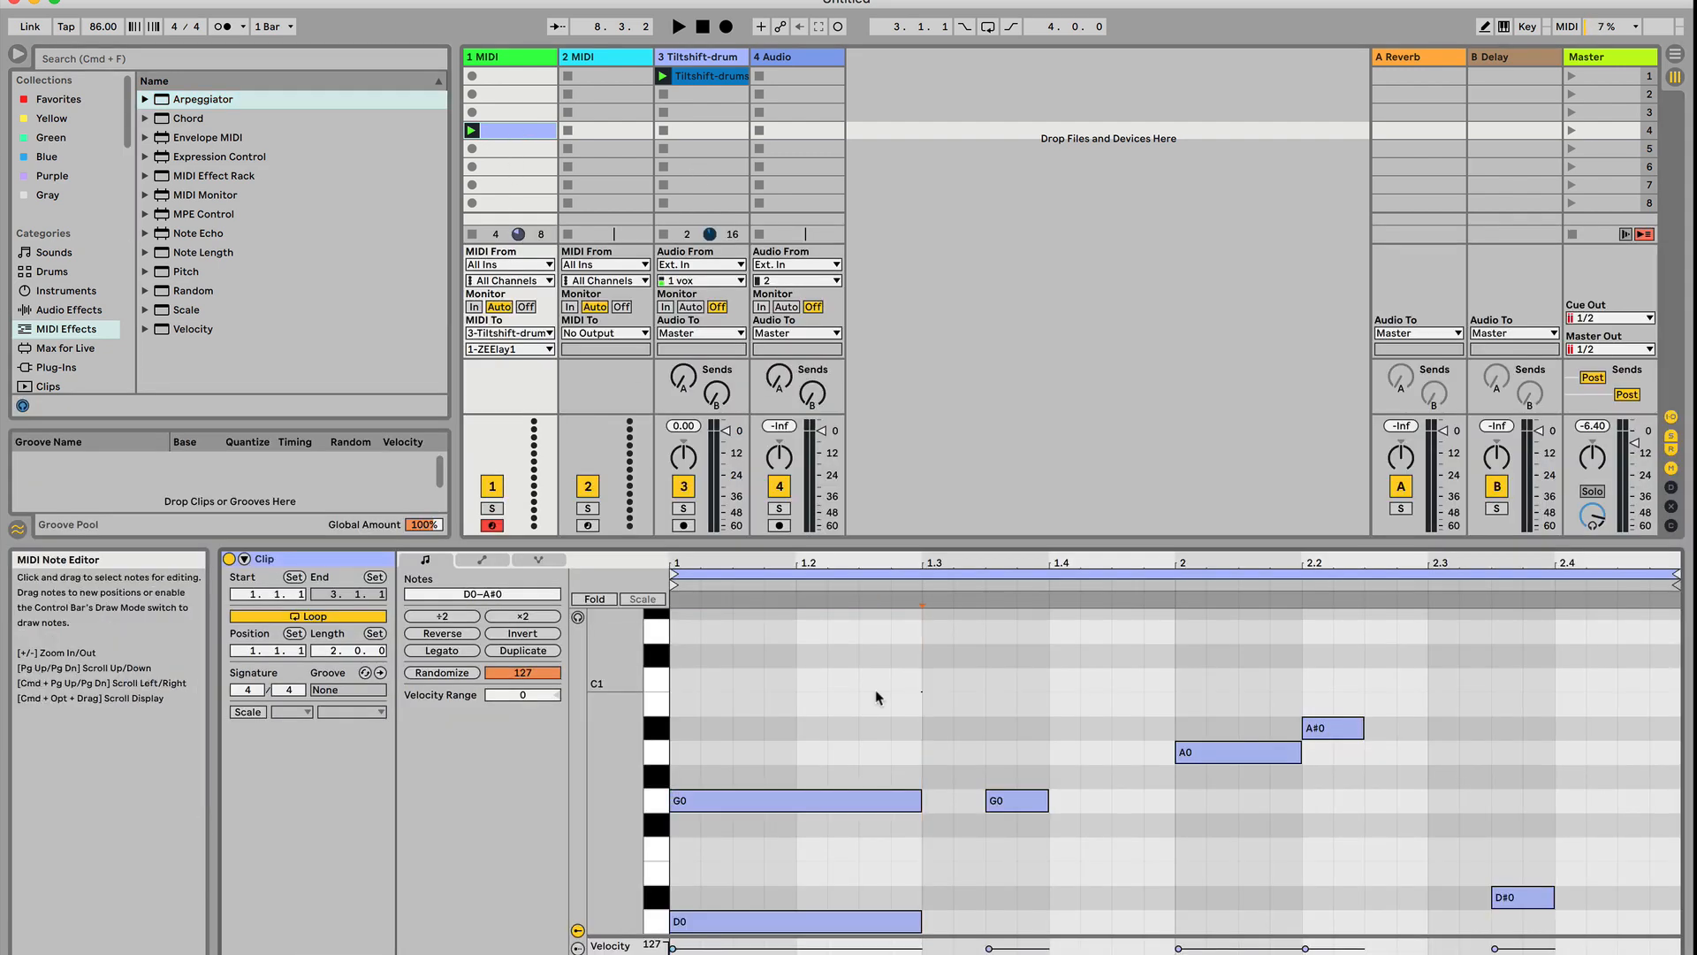
drag(876, 690, 676, 698)
key(super+l)
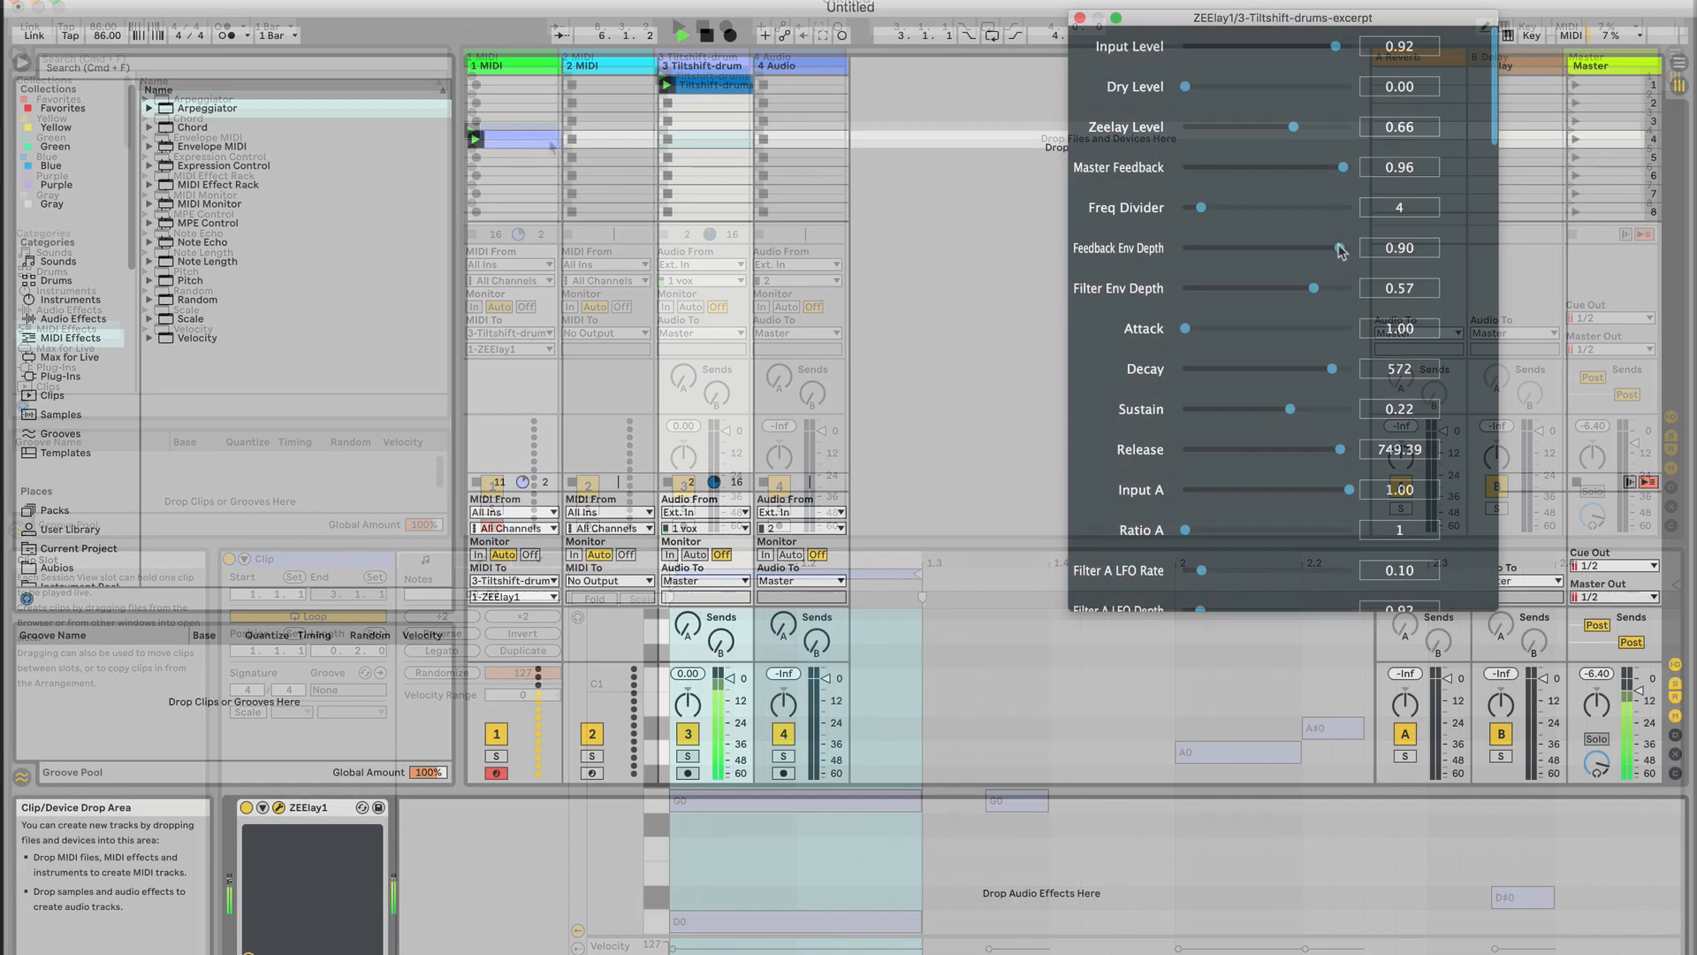
Adjust Feedback Env Depth during playback, finishing at 1.00, and set Master Feedback to 0.32
drag(1350, 245, 1299, 244)
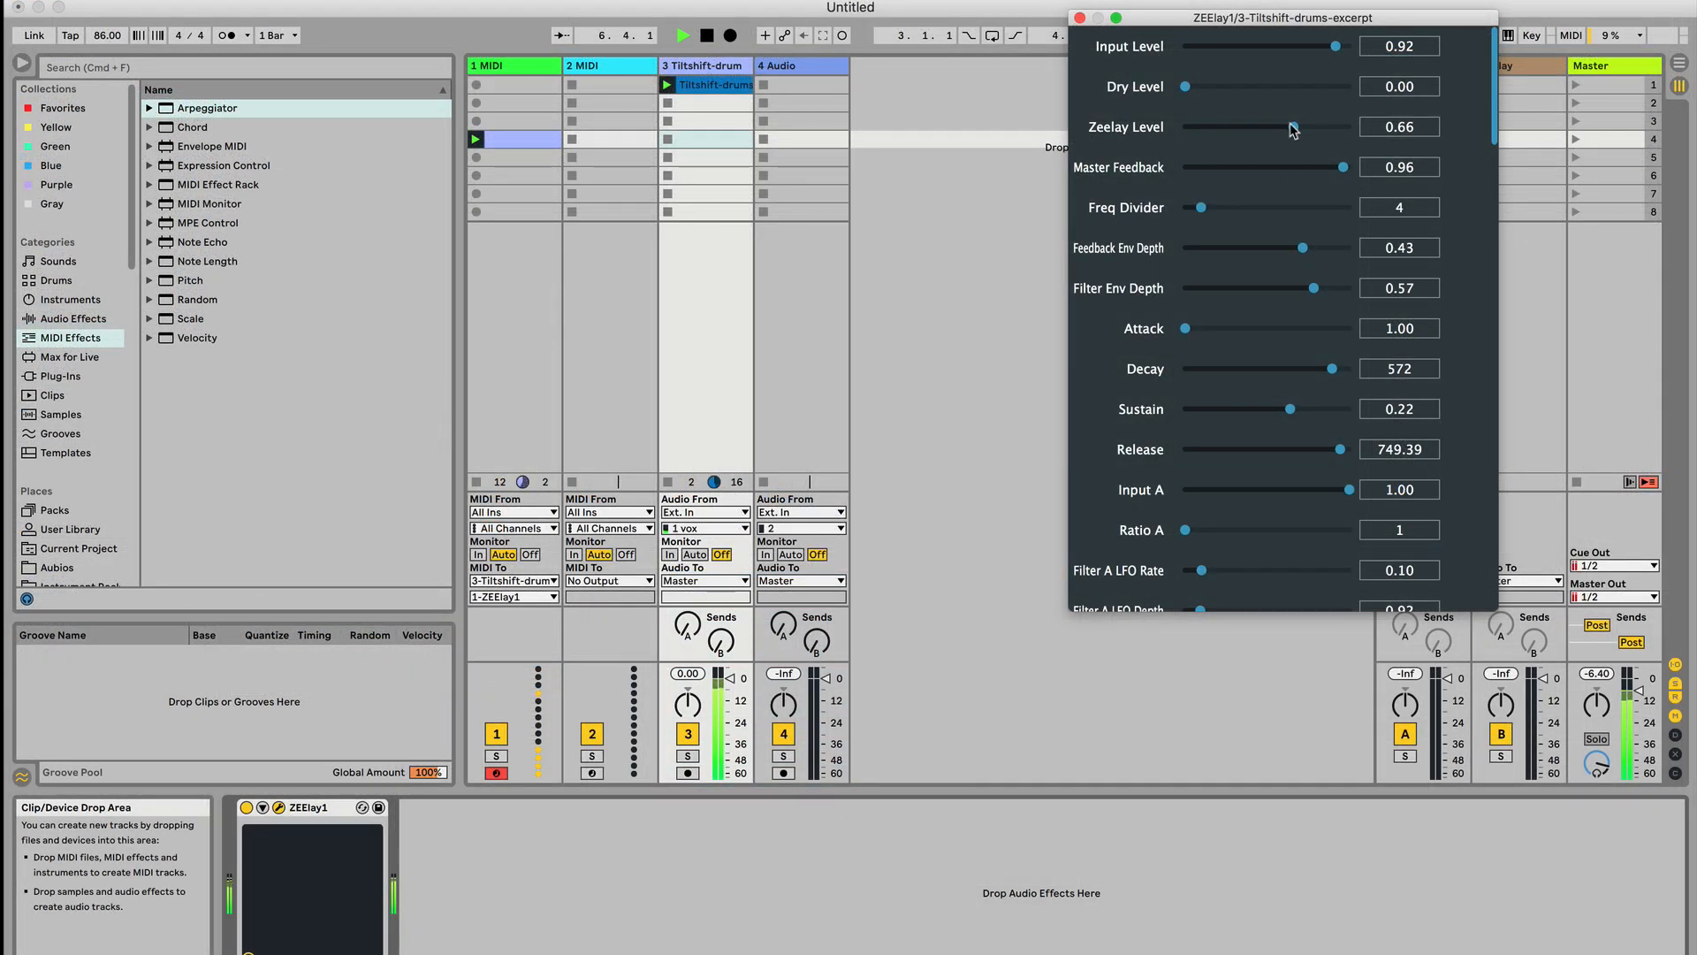
drag(1273, 168, 1238, 170)
drag(1303, 248, 1361, 247)
Set the envelope to Attack 76.02, Decay 281, Sustain 0.01 and Release 8.64, and lower Zeelay Level to 0.16
drag(1238, 410, 1183, 410)
scroll(1189, 407, down, 1)
drag(1241, 327, 1312, 367)
drag(1304, 440, 1248, 462)
drag(1238, 326, 1279, 325)
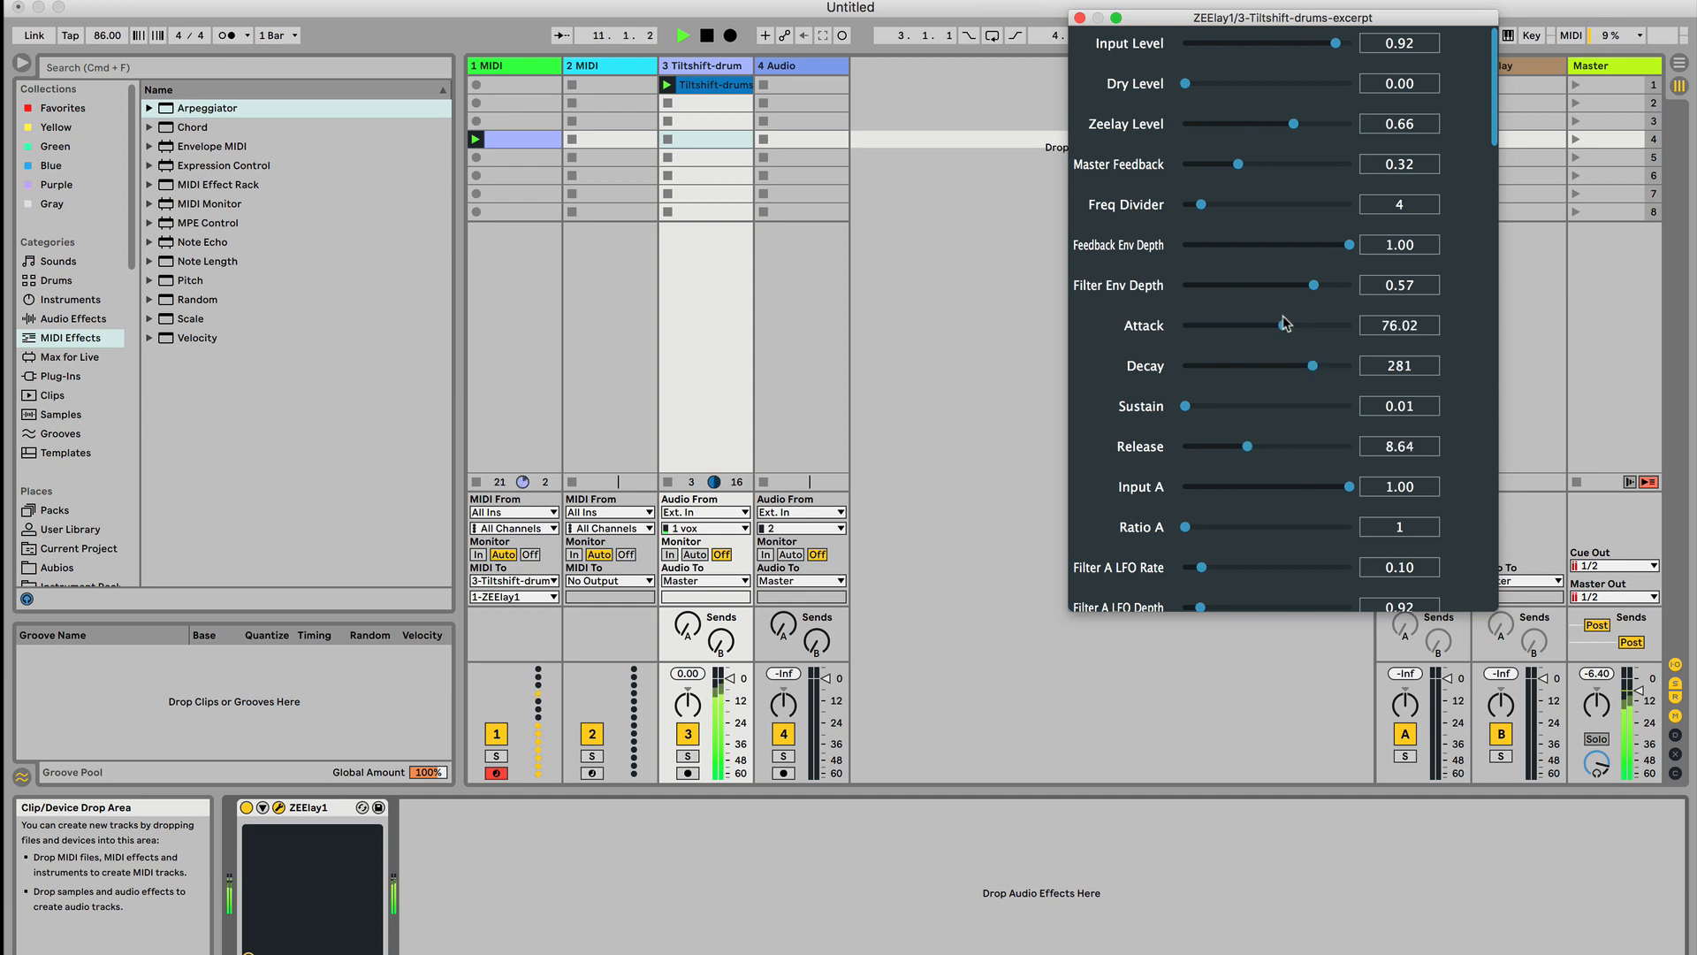
drag(1293, 124, 1207, 128)
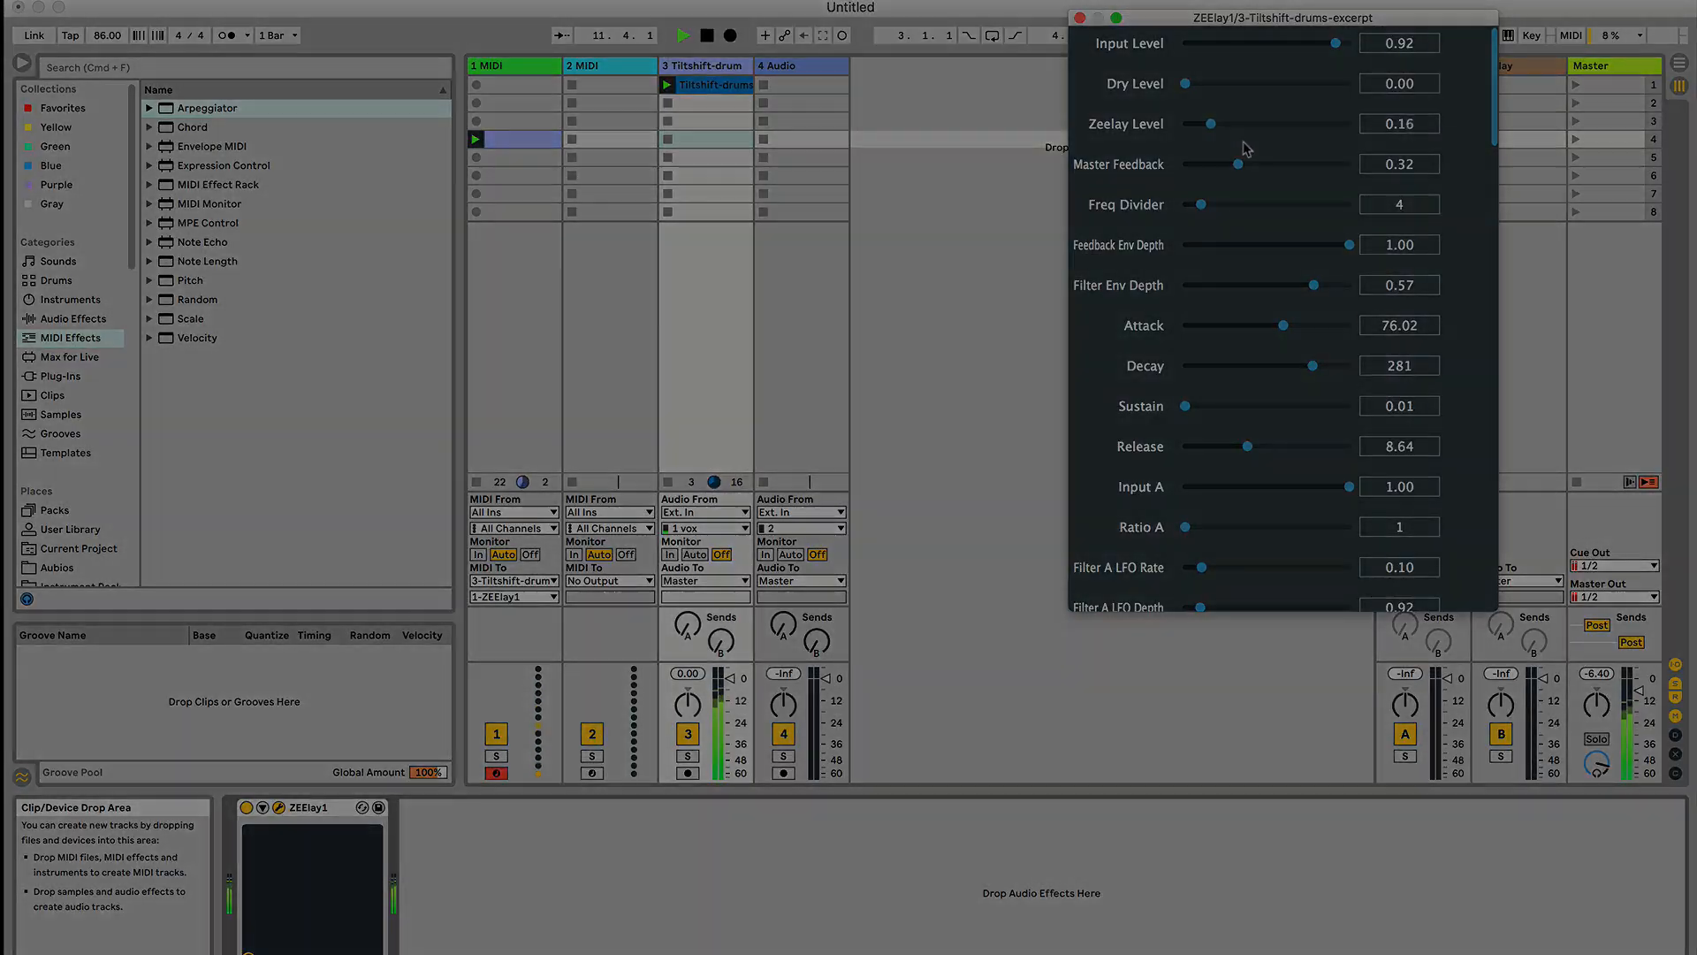